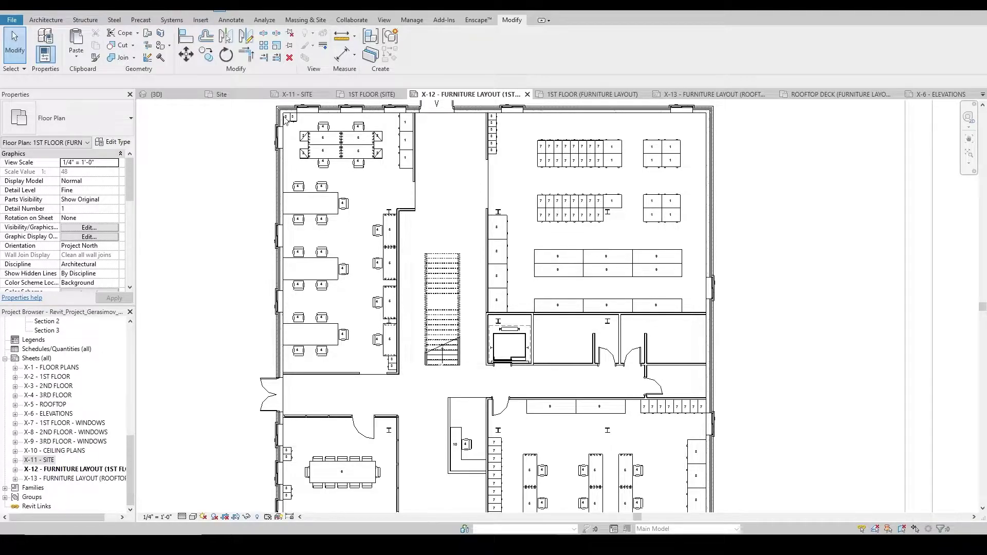
- Open the Autodesk family library in the loader and search it for ENTOURAGE families
click(200, 20)
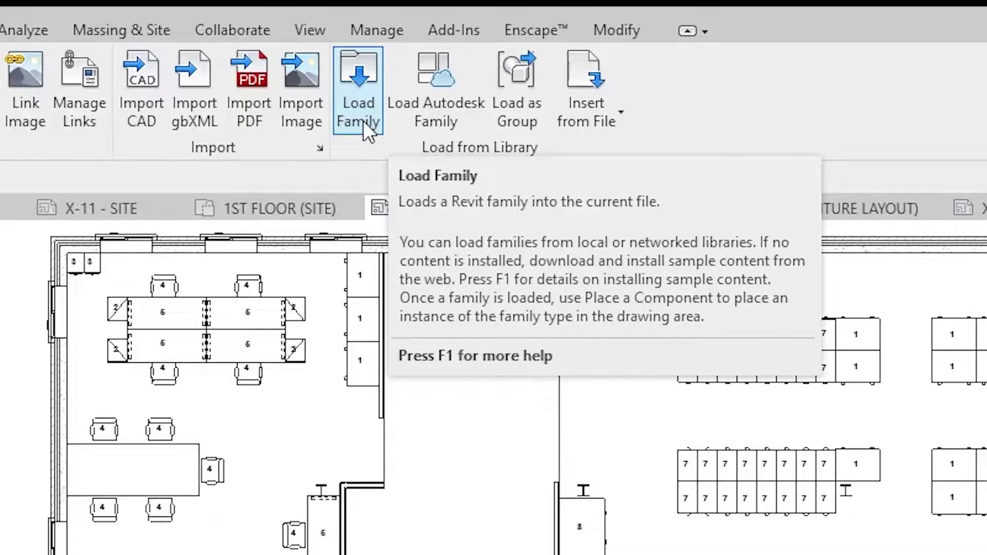
click(442, 122)
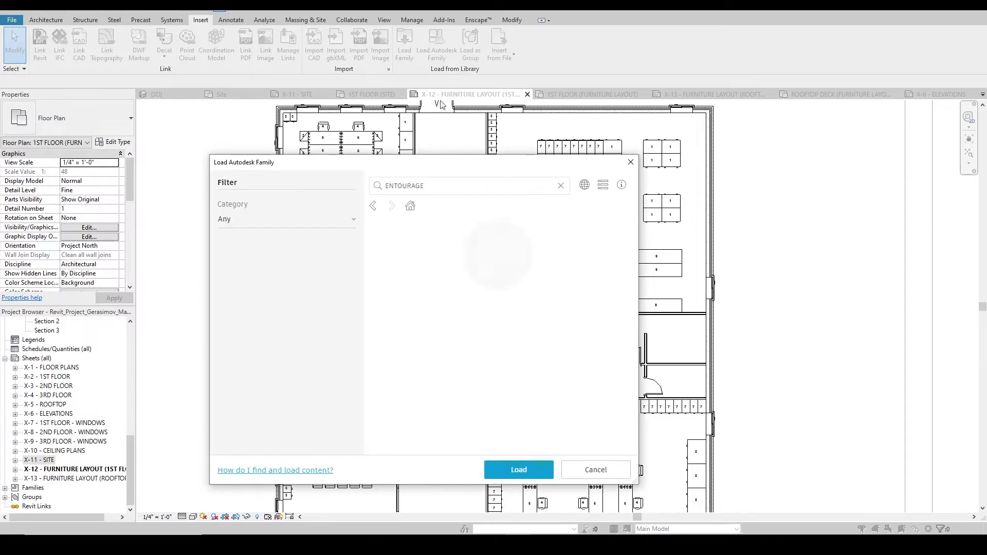
drag(426, 162, 379, 146)
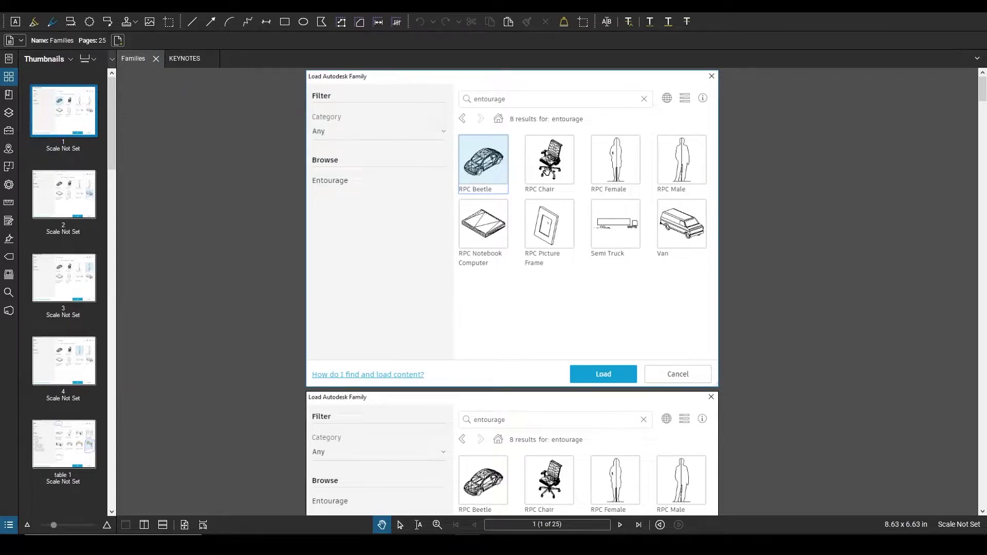
- Switch to the Families PDF and review the pages showing which entourage families to load
scroll(546, 175, down, 5)
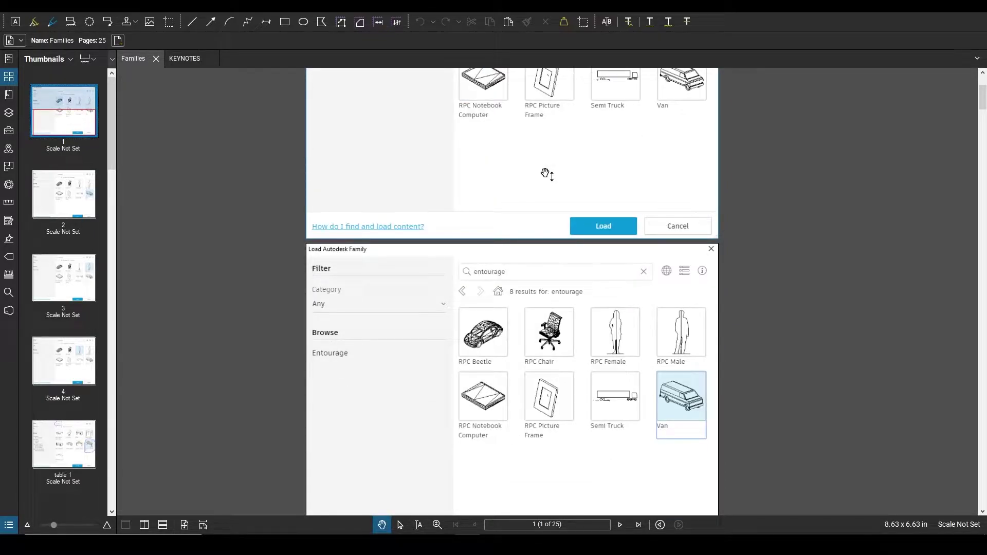
scroll(546, 175, up, 5)
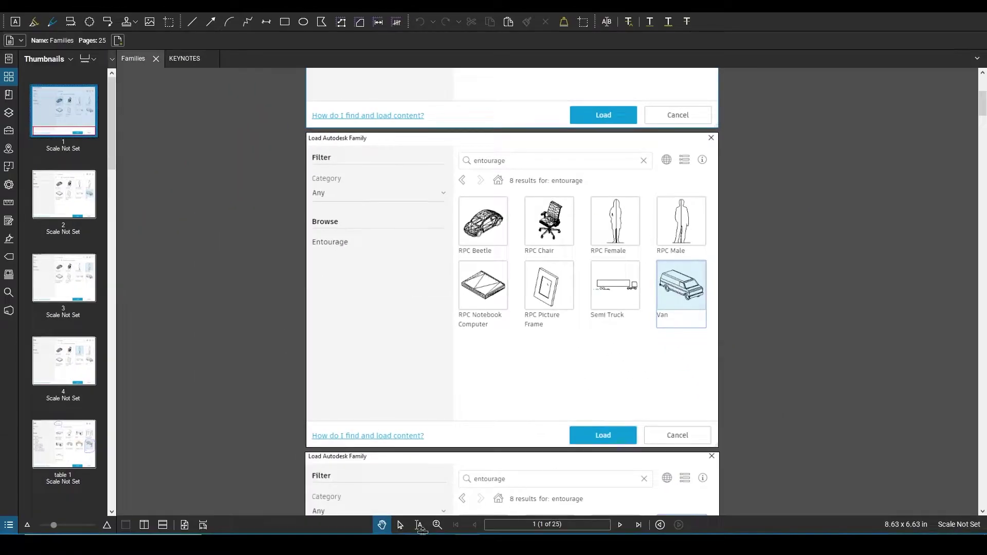
scroll(522, 315, down, 5)
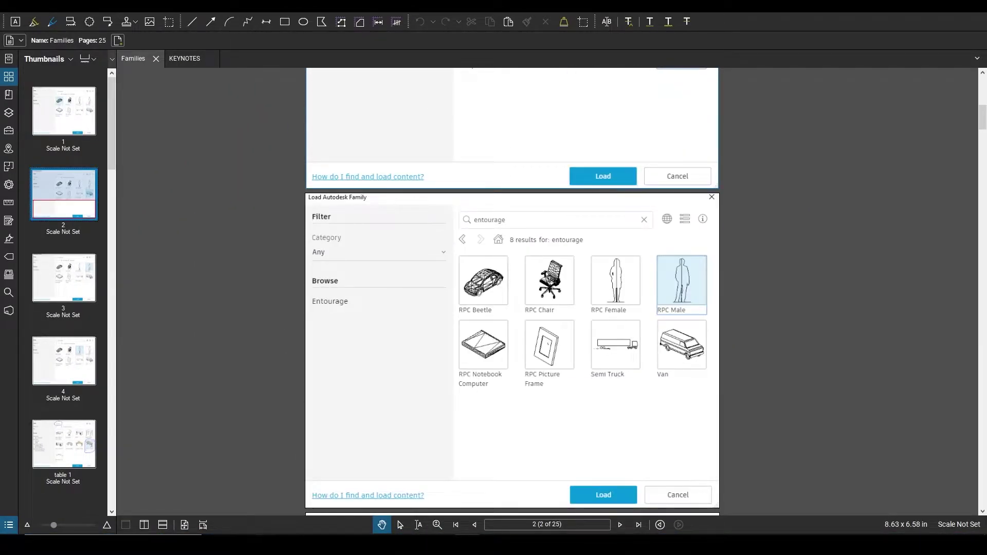
- Return to Revit and load the RPC Beetle family from the ENTOURAGE results into the project
mouse_move(266, 545)
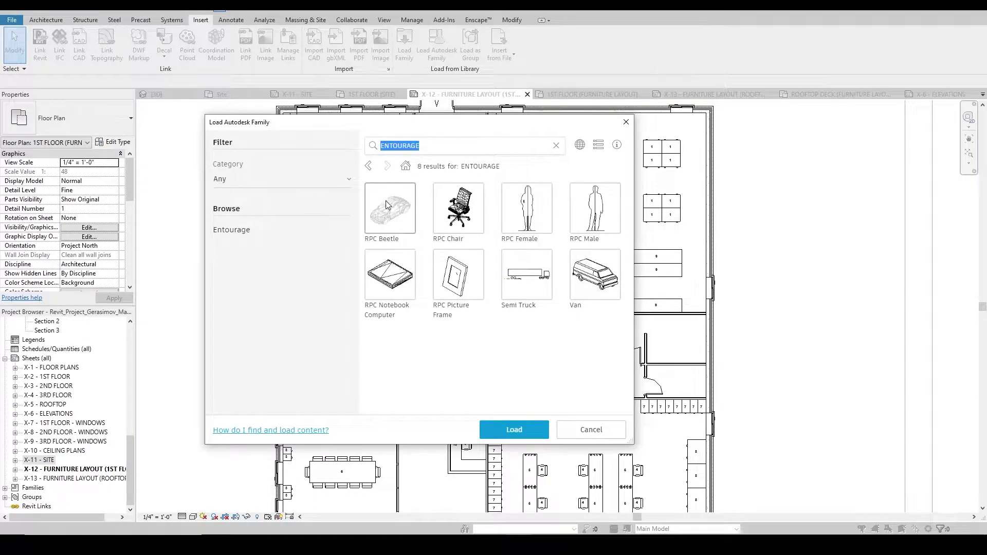
click(388, 205)
click(518, 432)
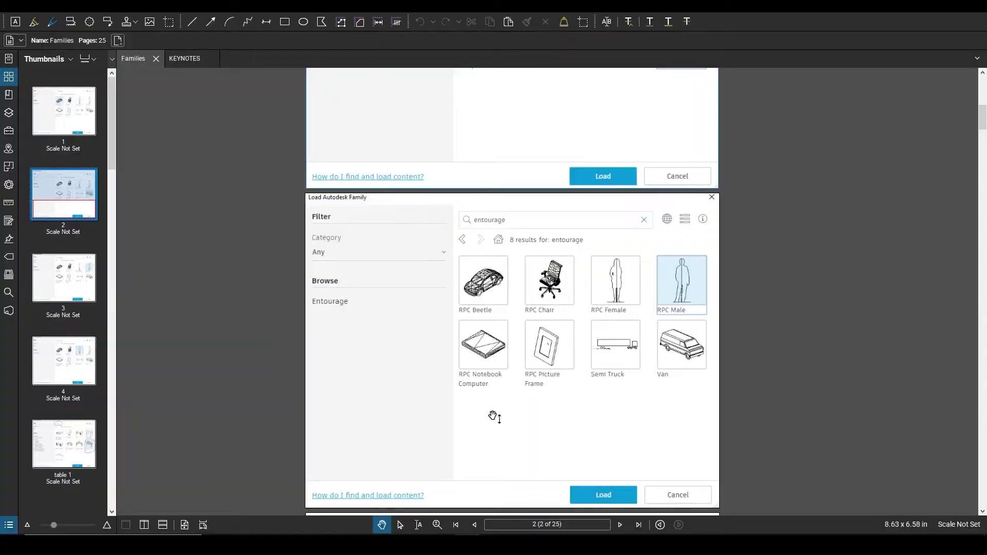
- Review the Families PDF pages on the desk search, the standing desk family and its type selection, and the chair search
scroll(509, 262, down, 3)
scroll(509, 262, down, 15)
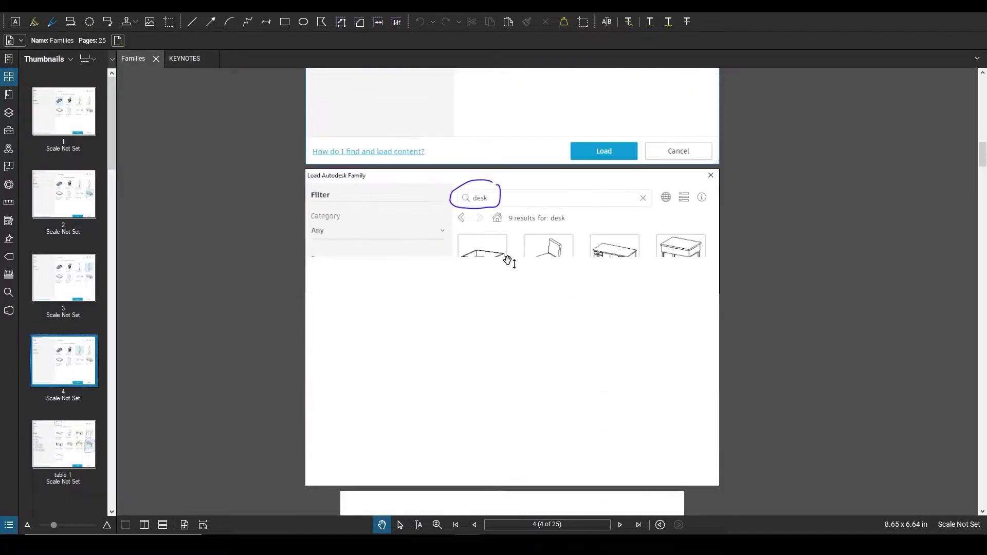
scroll(509, 263, up, 3)
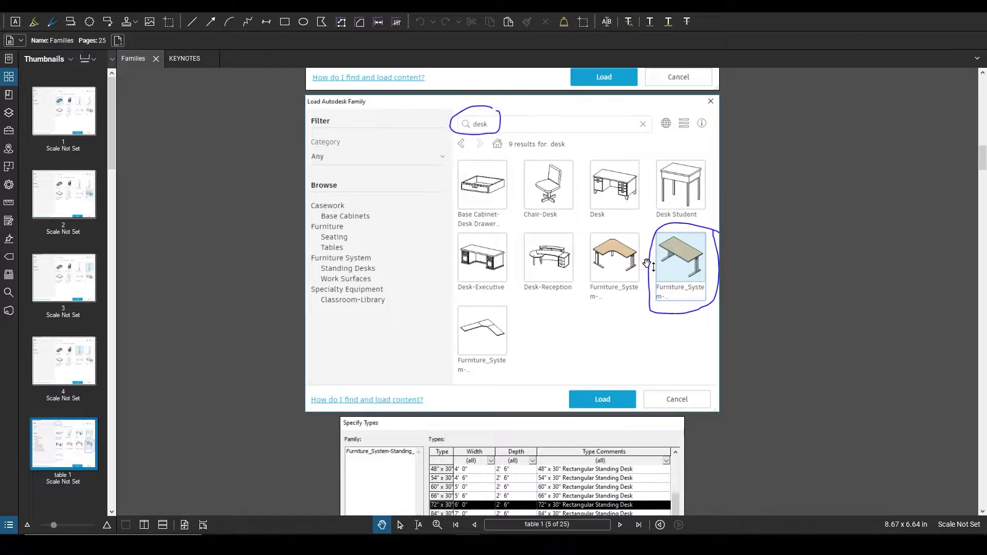
scroll(678, 267, down, 3)
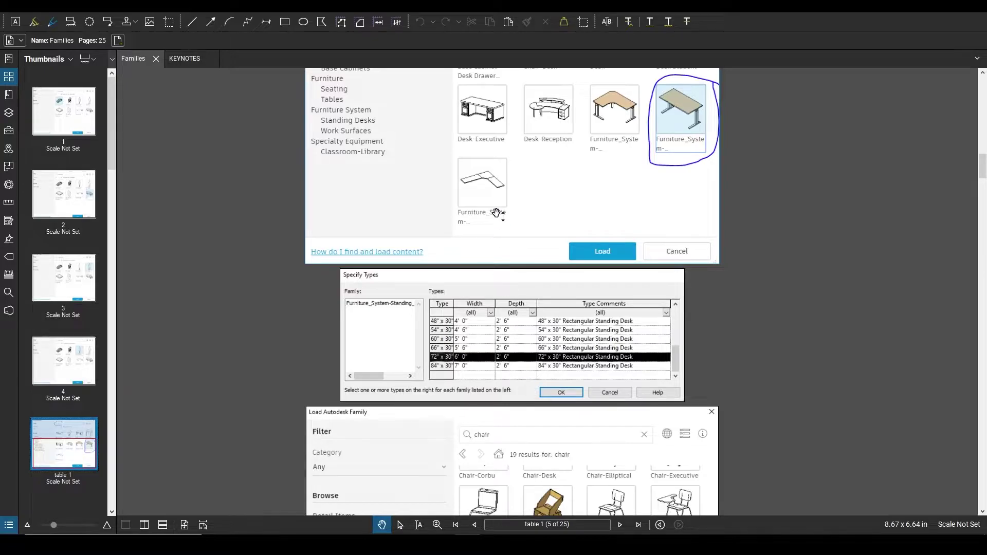
scroll(497, 213, down, 4)
scroll(496, 213, down, 2)
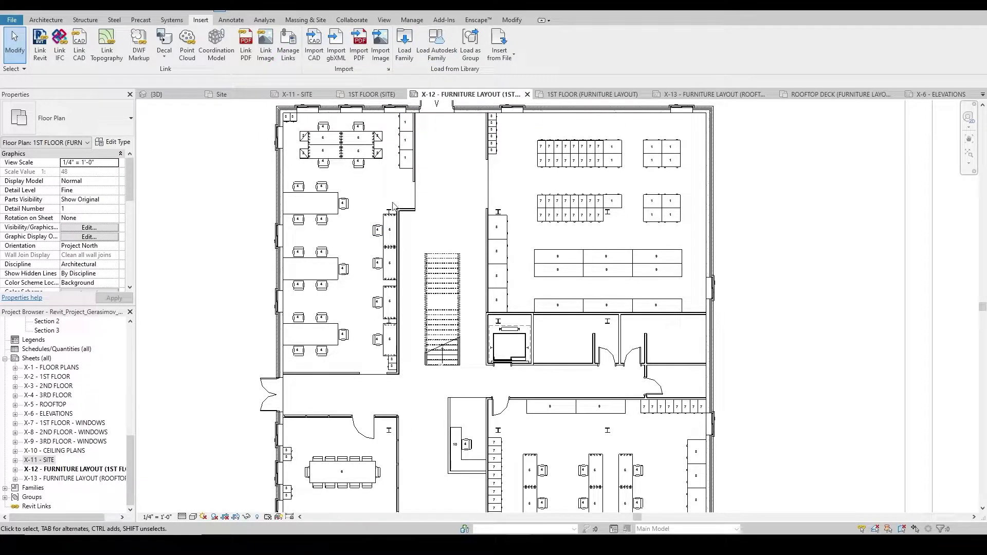
- Start component placement with the RPC Beetle type and cancel it before placing an instance
click(61, 20)
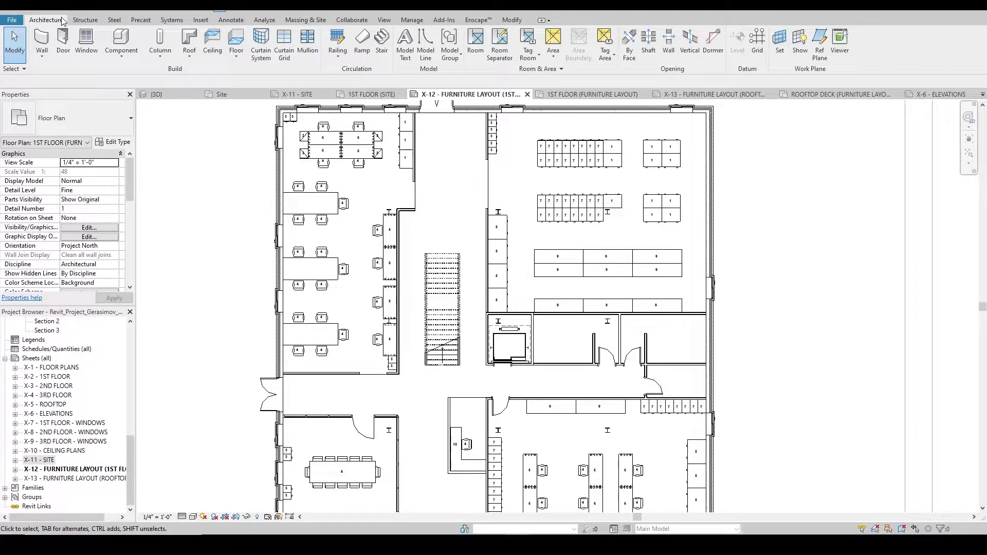
click(126, 40)
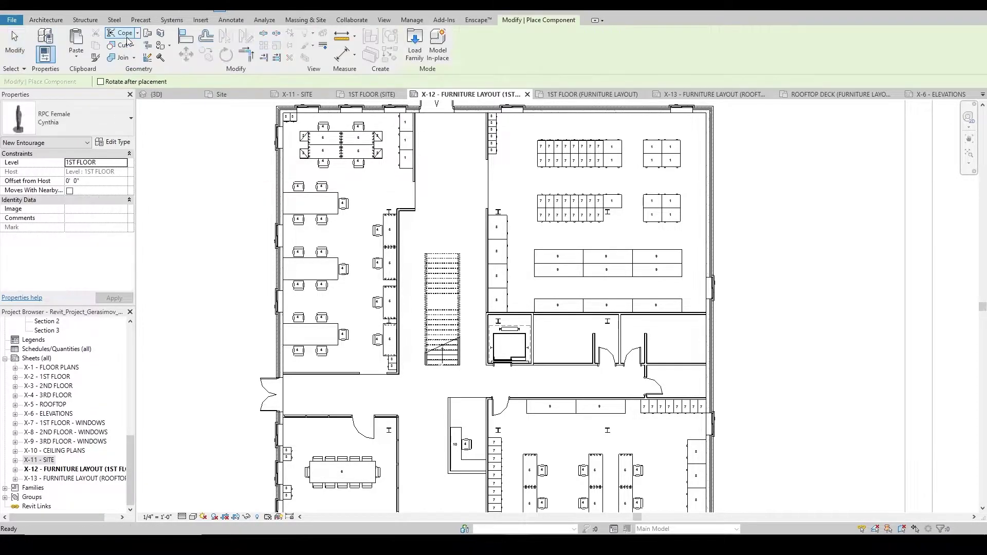
click(118, 126)
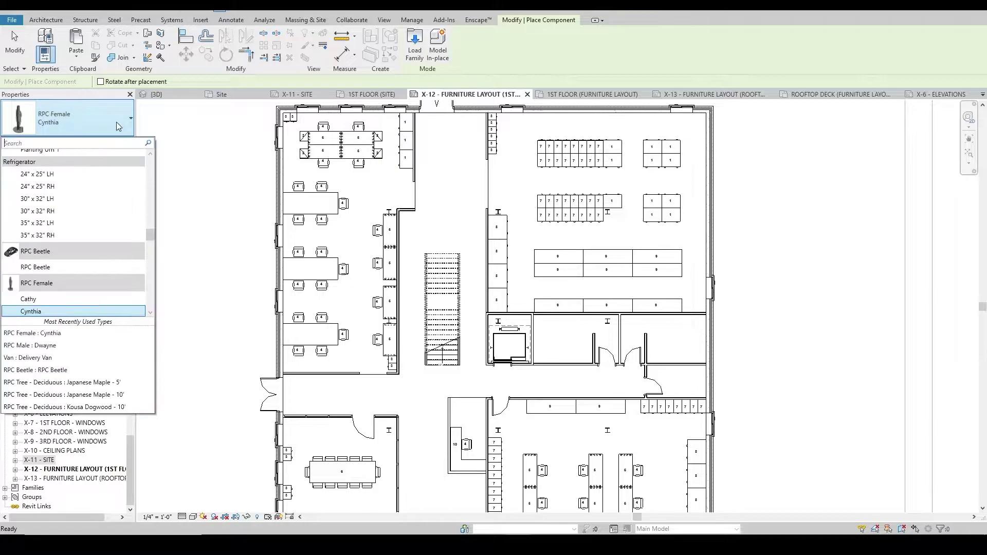
scroll(104, 203, down, 5)
scroll(104, 202, down, 3)
scroll(60, 207, up, 6)
scroll(61, 208, up, 1)
click(69, 194)
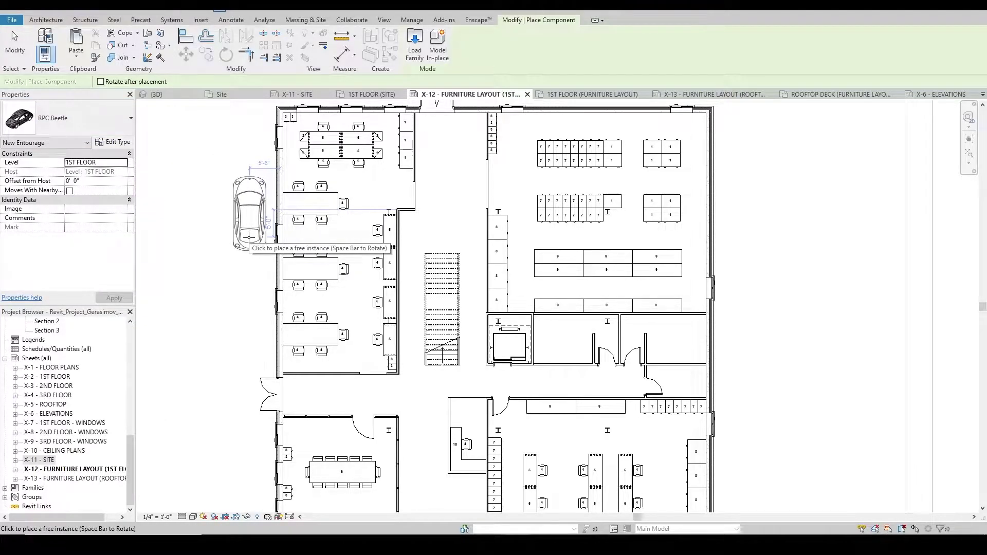
key(Escape)
key(Escape)
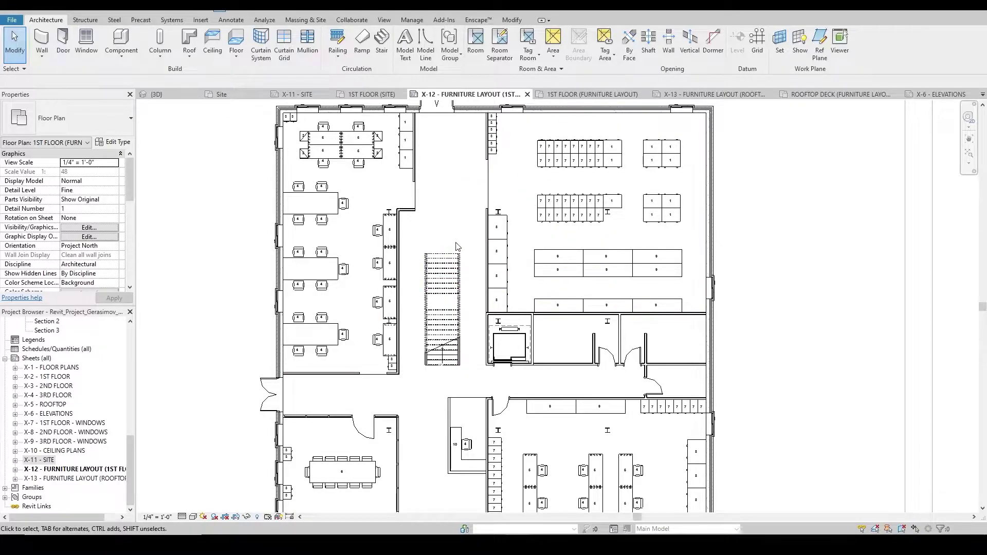
- Start component placement again, browse the loaded types around the rectangular standing desk, and cancel without placing anything
click(122, 37)
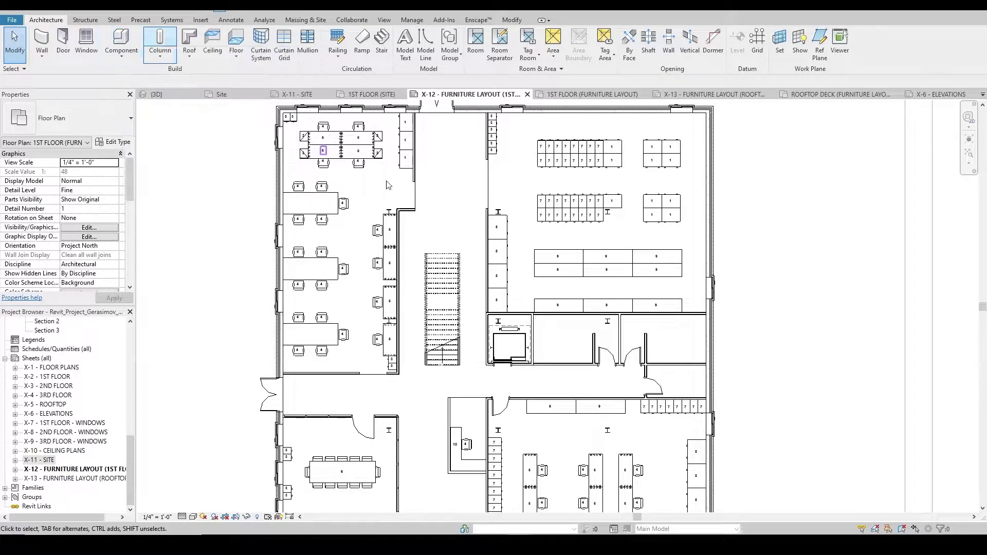
scroll(447, 206, up, 2)
scroll(446, 206, up, 1)
click(69, 118)
scroll(75, 244, up, 4)
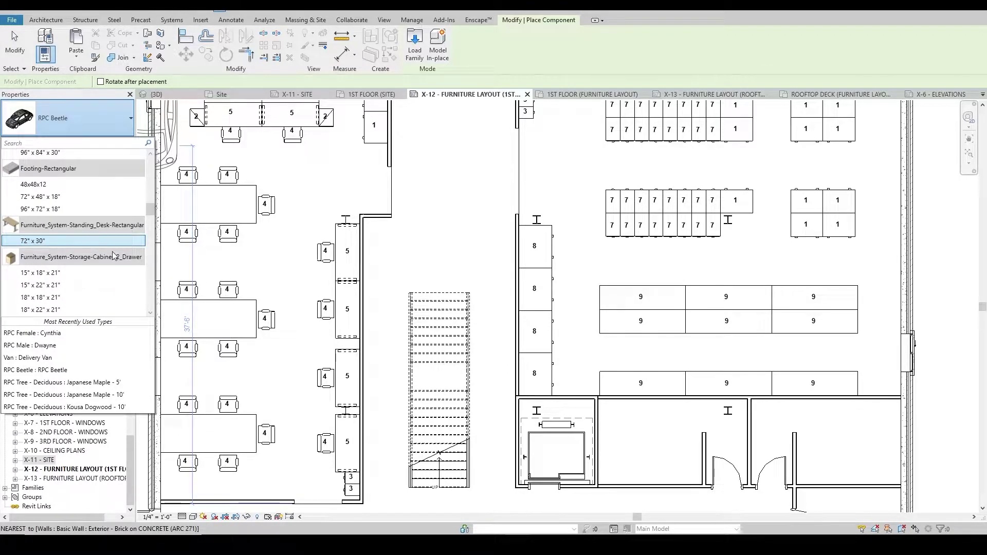
scroll(405, 259, down, 2)
key(Escape)
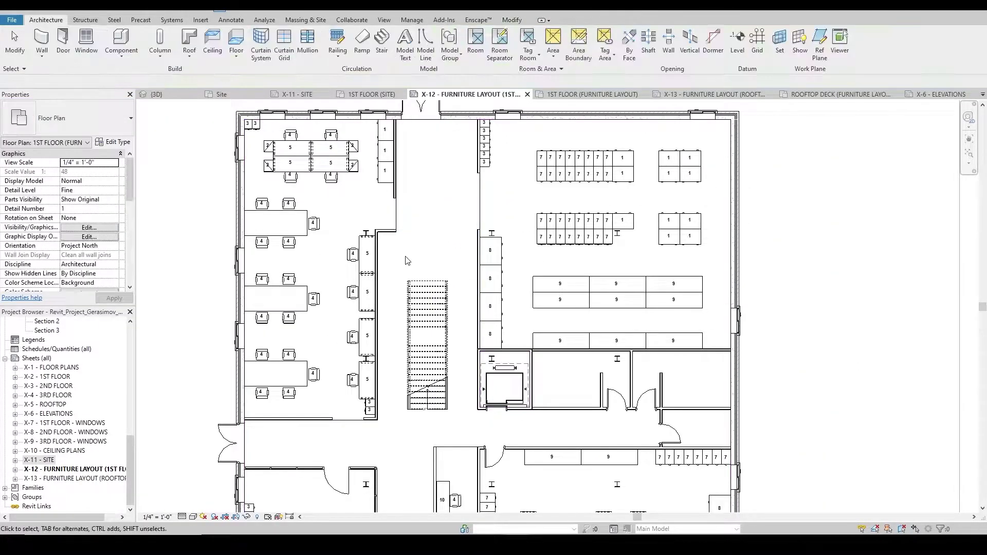
- Examine the first-floor furniture layout, including the conference table, the numbered cabinets and the desks in each room
middle_drag(470, 348, 436, 201)
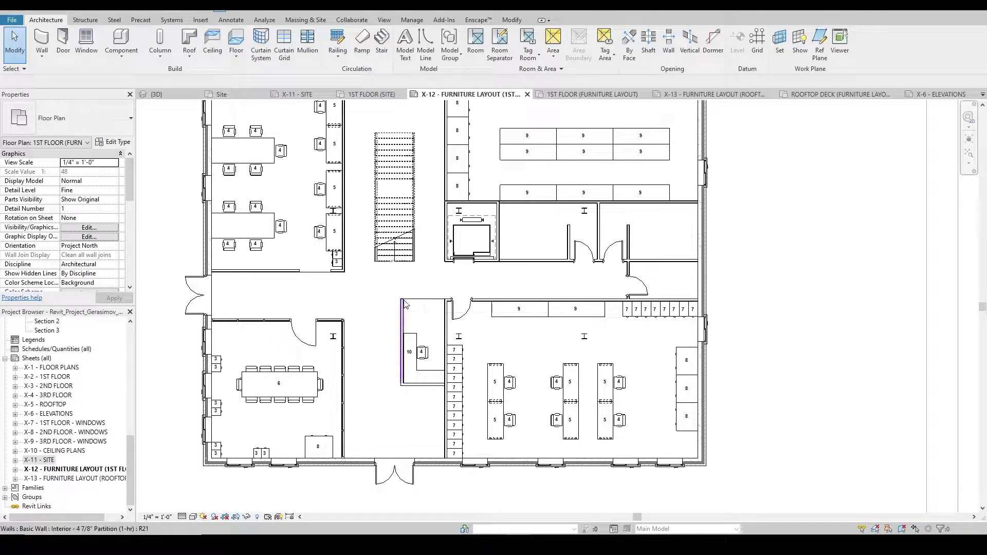
scroll(219, 432, up, 1)
scroll(219, 432, up, 3)
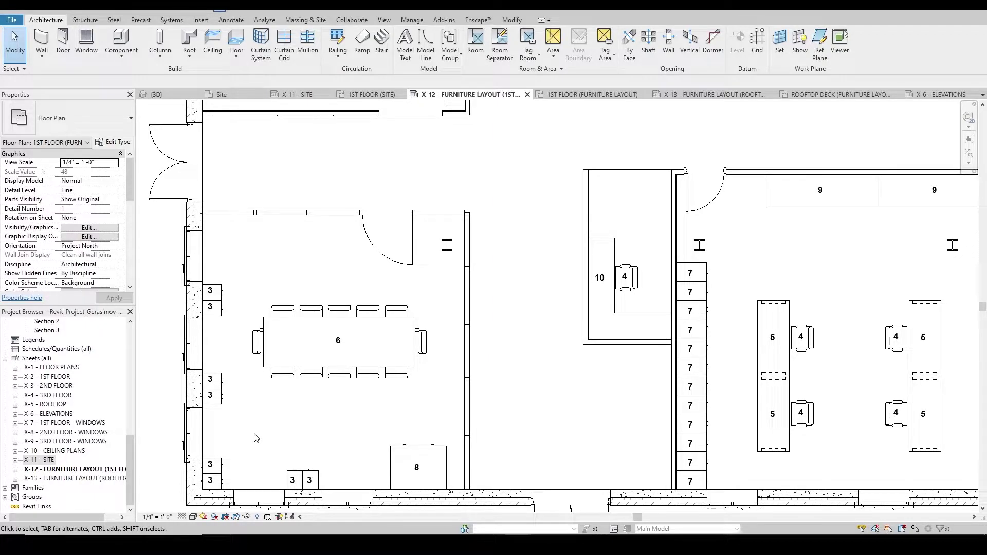
scroll(215, 419, up, 5)
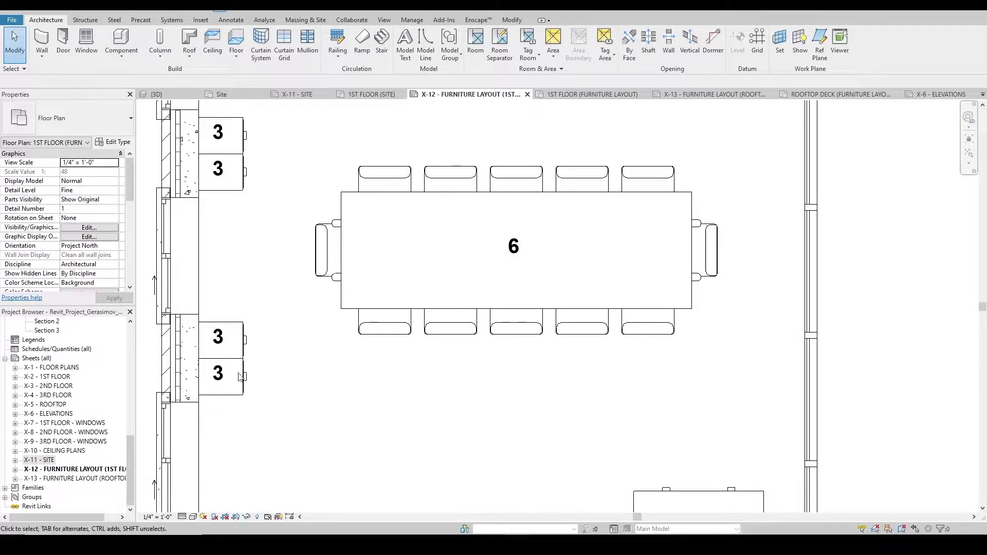
scroll(240, 359, down, 2)
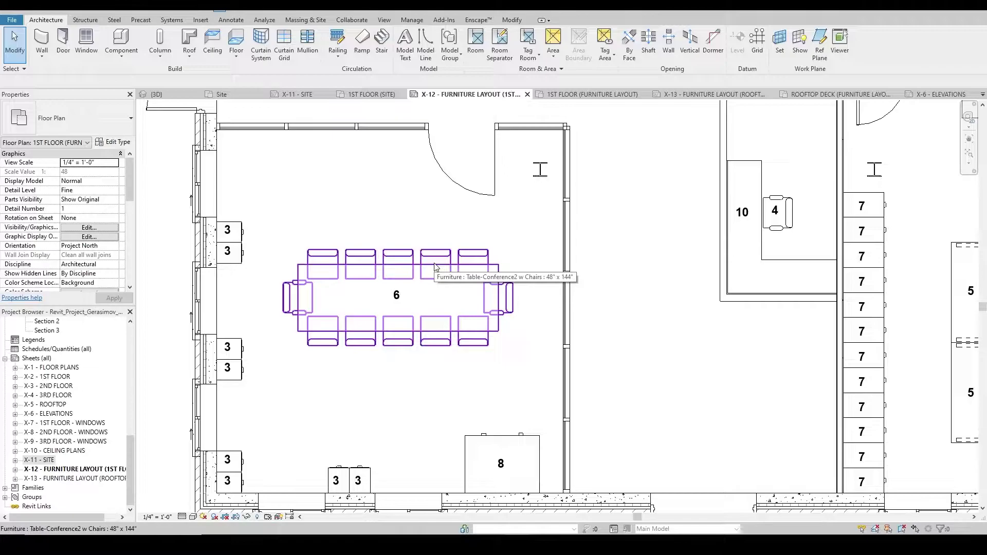
scroll(434, 267, down, 3)
middle_drag(627, 167, 420, 265)
scroll(420, 265, down, 1)
scroll(420, 264, down, 2)
scroll(511, 463, up, 6)
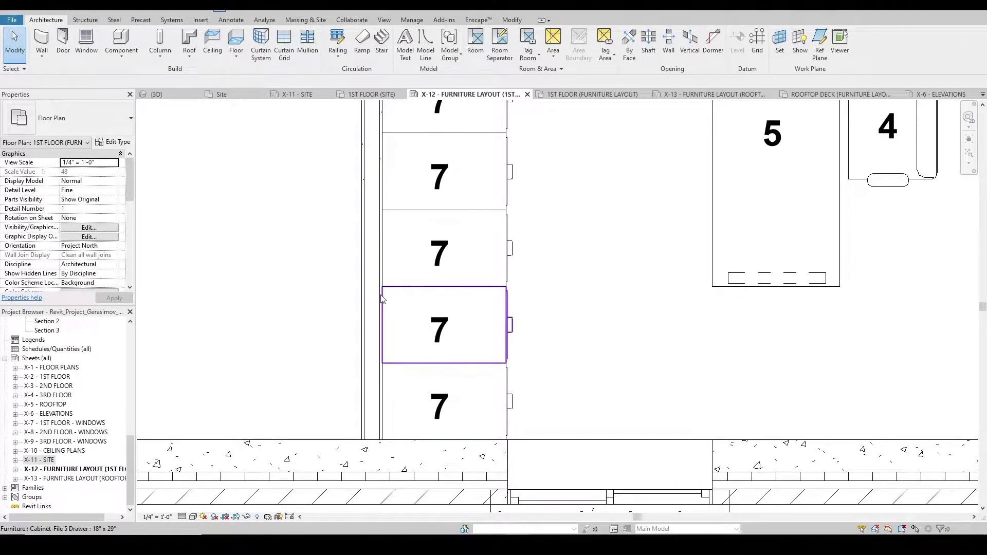
scroll(379, 298, down, 2)
scroll(511, 176, down, 8)
scroll(488, 282, up, 4)
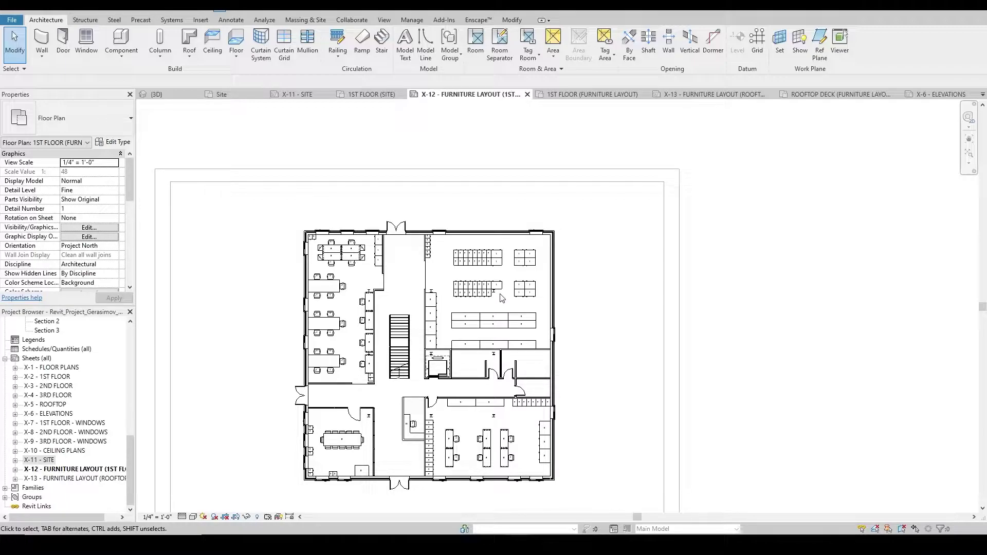
scroll(501, 298, up, 2)
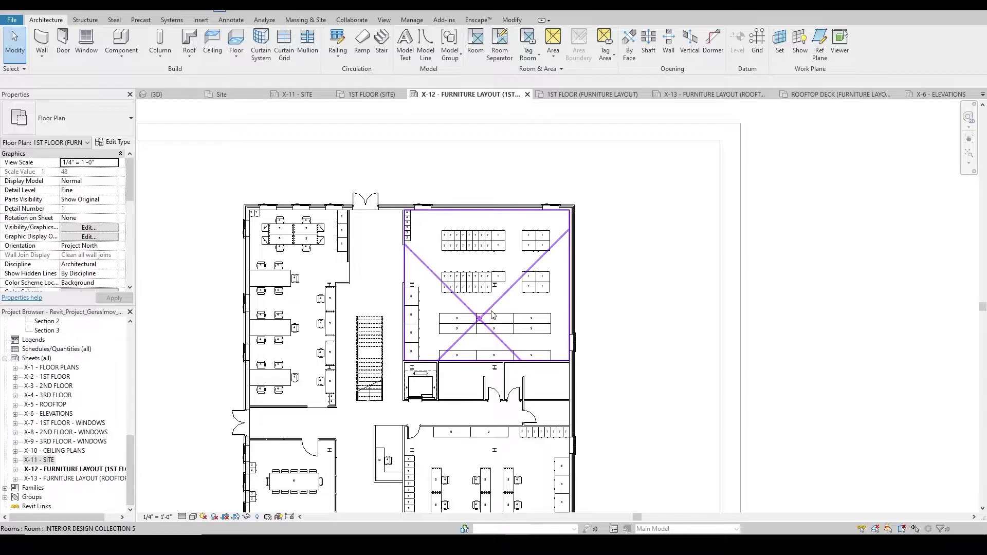
- Open the ROOFTOP DECK furniture layout plan and bring its corner with the square planters into close view
click(795, 93)
scroll(688, 180, up, 4)
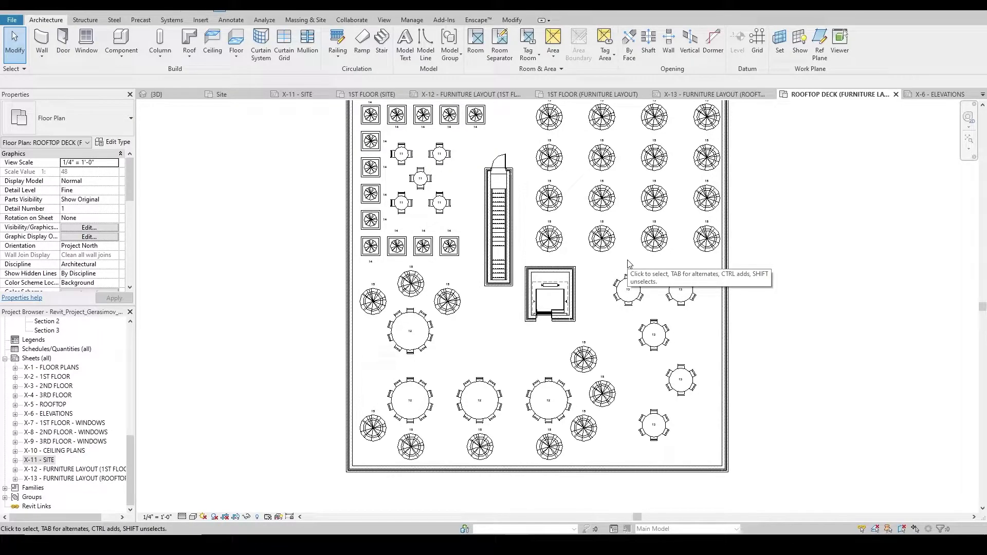
middle_drag(396, 140, 384, 211)
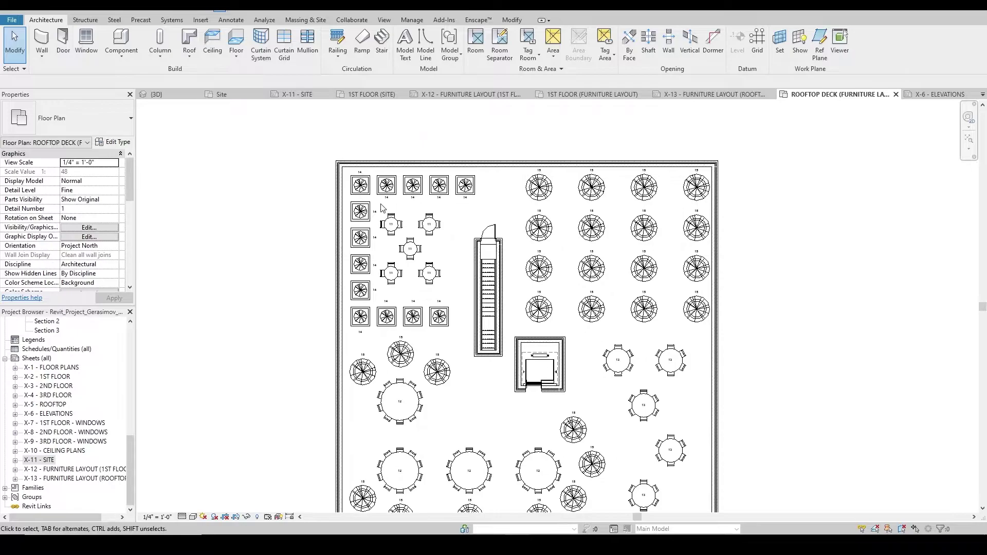
scroll(370, 195, up, 2)
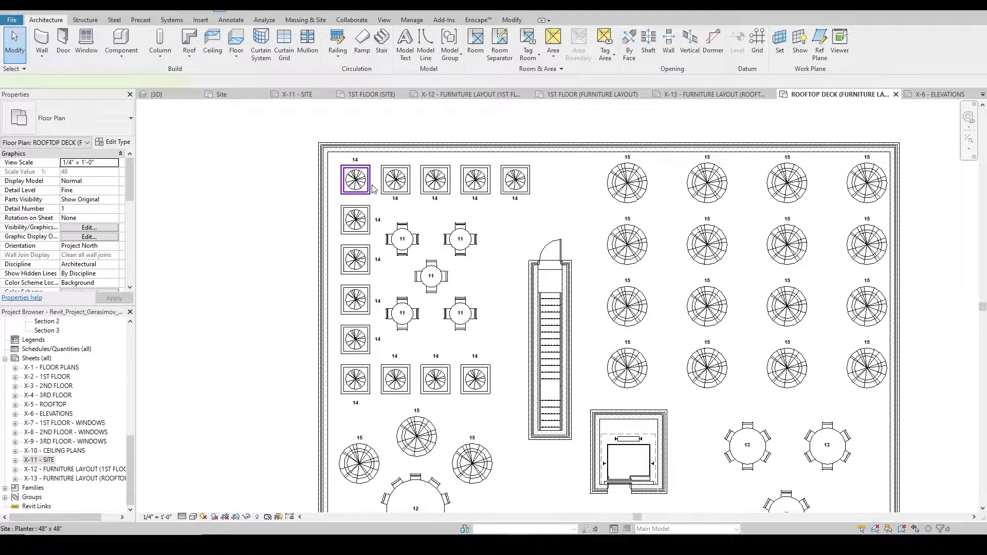
- Copy the 48" x 48" corner planter vertically onto the next planter position 5'-6" away, with multiple copies enabled
click(371, 188)
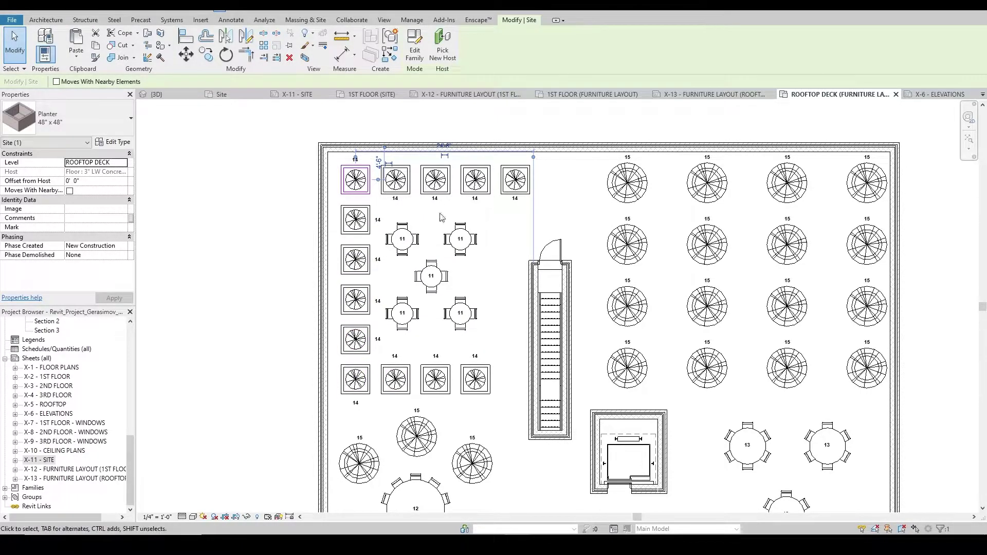
scroll(357, 149, up, 1)
scroll(384, 212, up, 1)
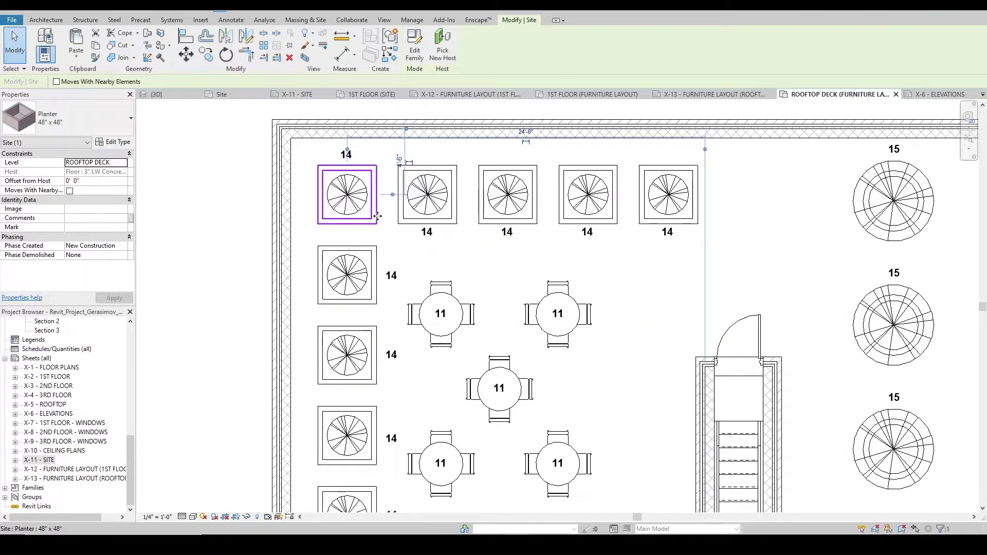
click(205, 55)
click(377, 165)
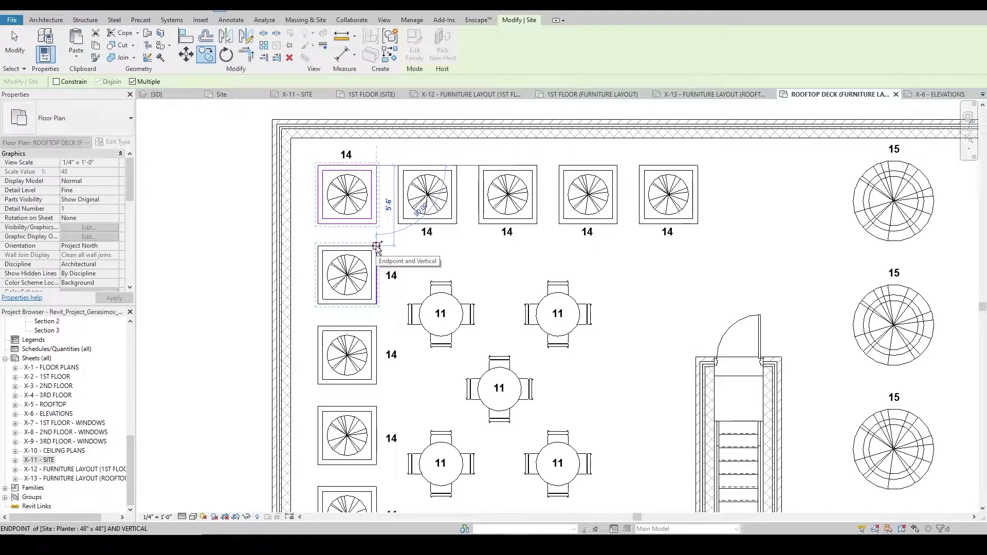
click(377, 247)
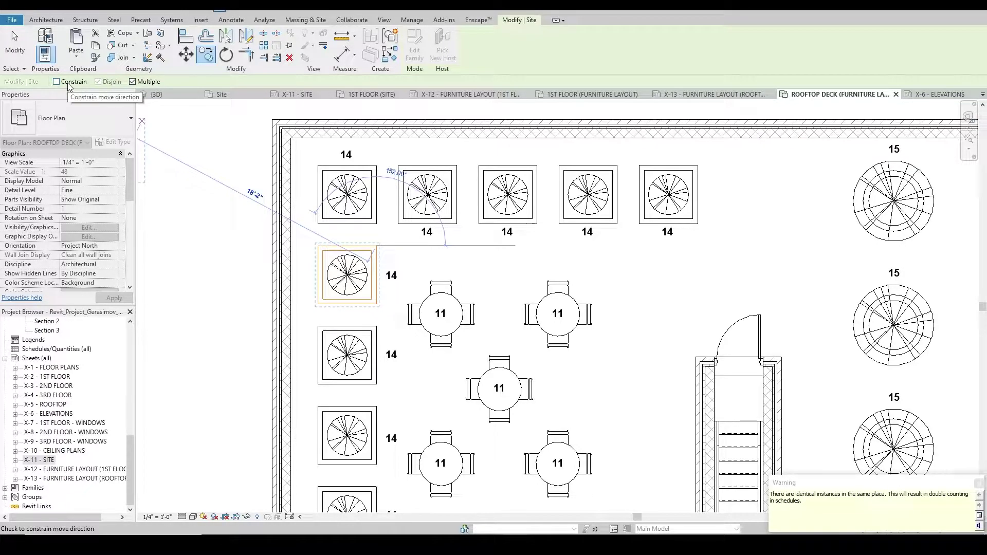
- Place three more planter copies on the following planter positions along the same column and end the Copy command
click(377, 325)
click(377, 406)
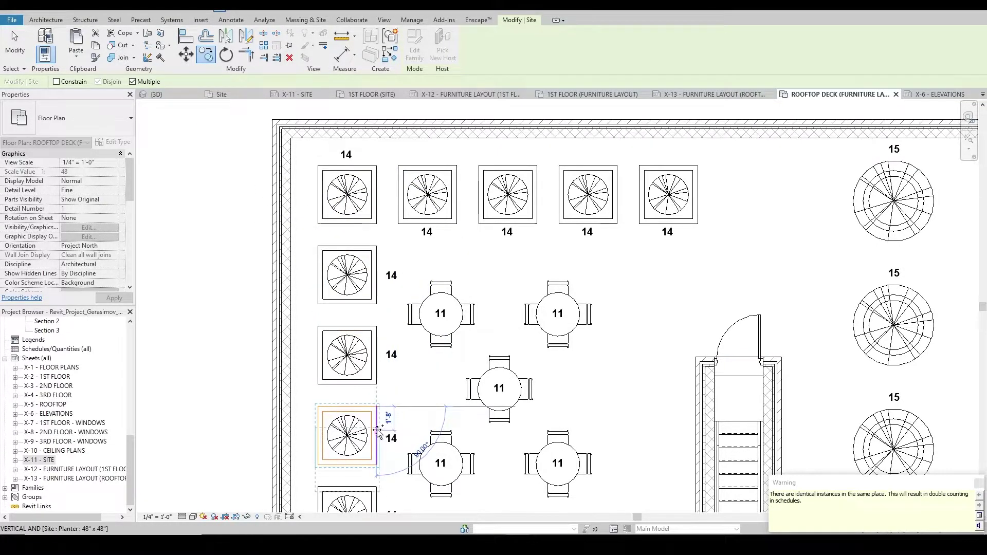
middle_drag(377, 431, 387, 336)
click(385, 392)
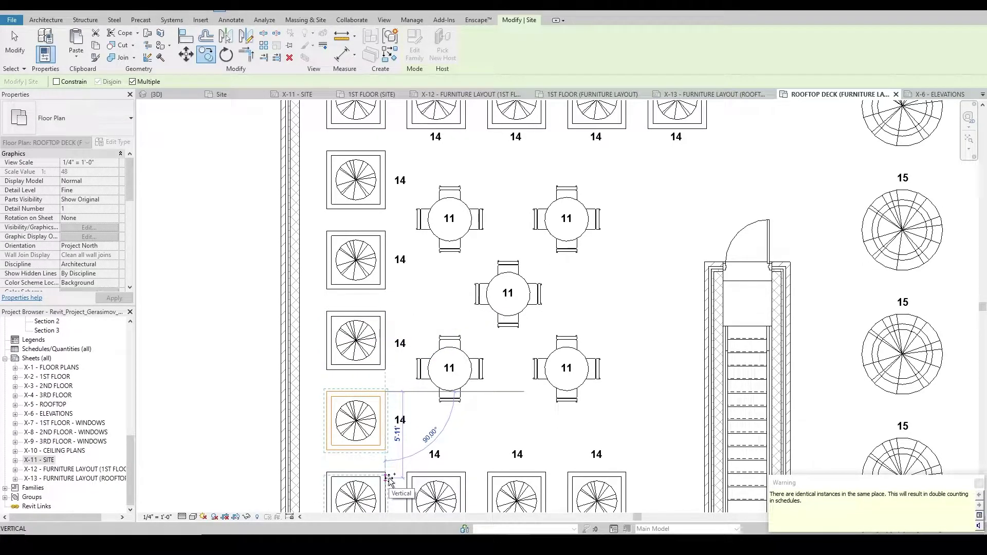
key(Escape)
key(Escape)
- Review the rooftop planters, then open the X-11 - SITE sheet and inspect the tree, parking spaces and cars numbered 16 to 18
middle_drag(449, 200, 441, 295)
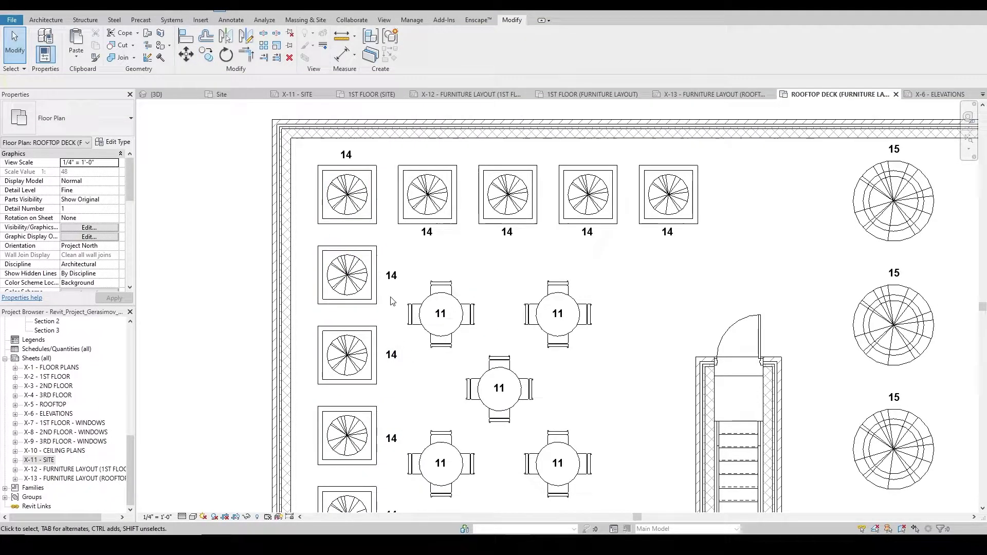
scroll(411, 277, down, 3)
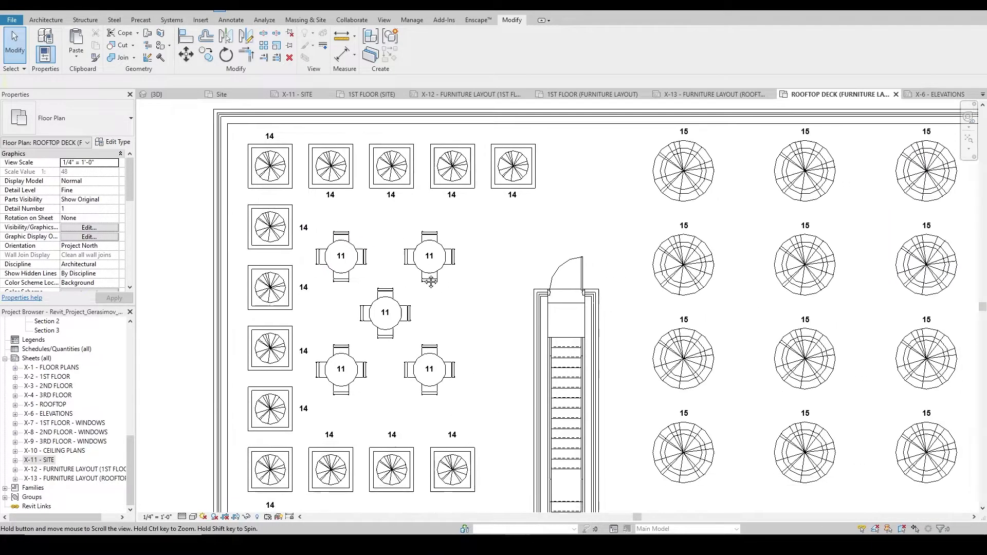
scroll(416, 274, down, 1)
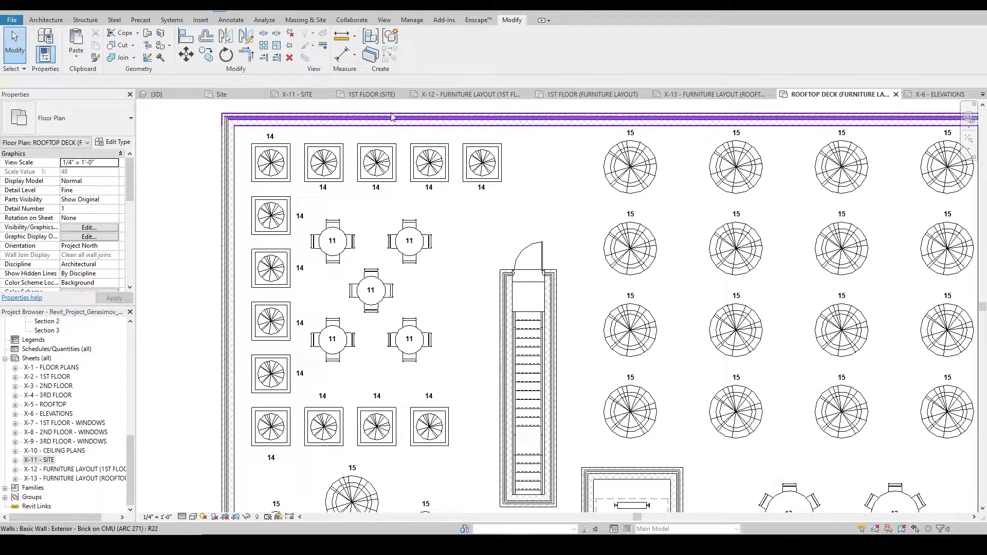
click(298, 94)
scroll(289, 213, up, 2)
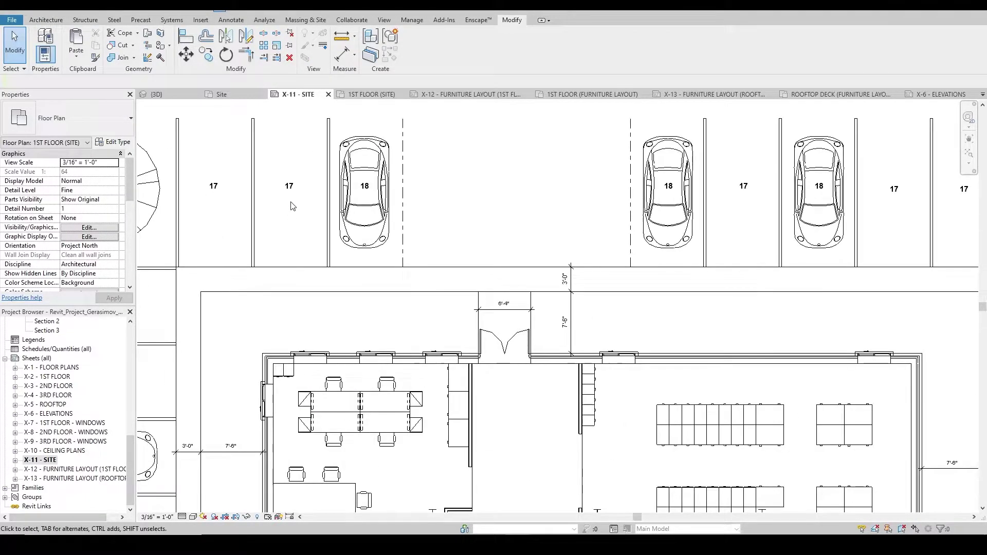
middle_drag(309, 201, 457, 225)
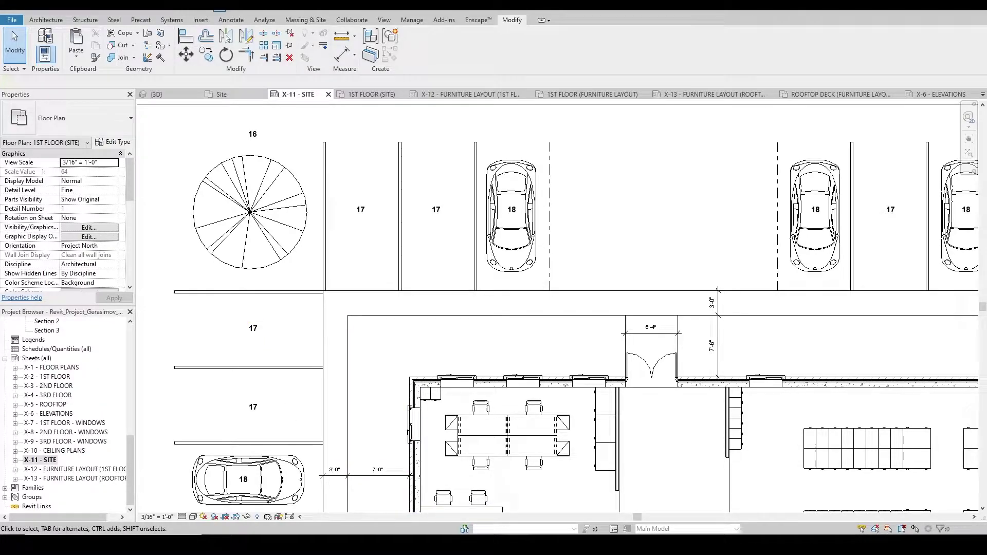
- Switch to the PDF viewer and open the KEYNOTES document at keynotes 1 and 2 on its first page
click(469, 506)
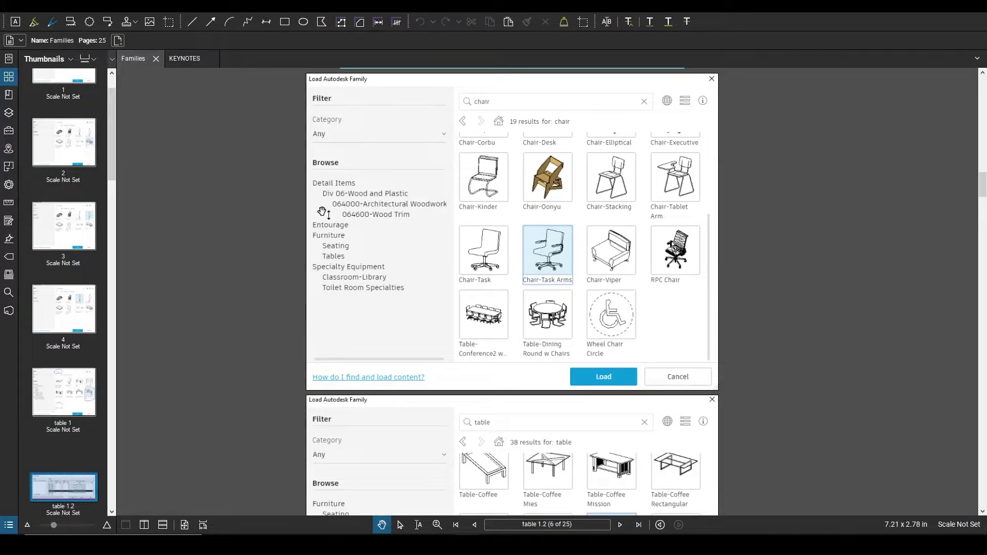
click(196, 62)
scroll(522, 271, up, 3)
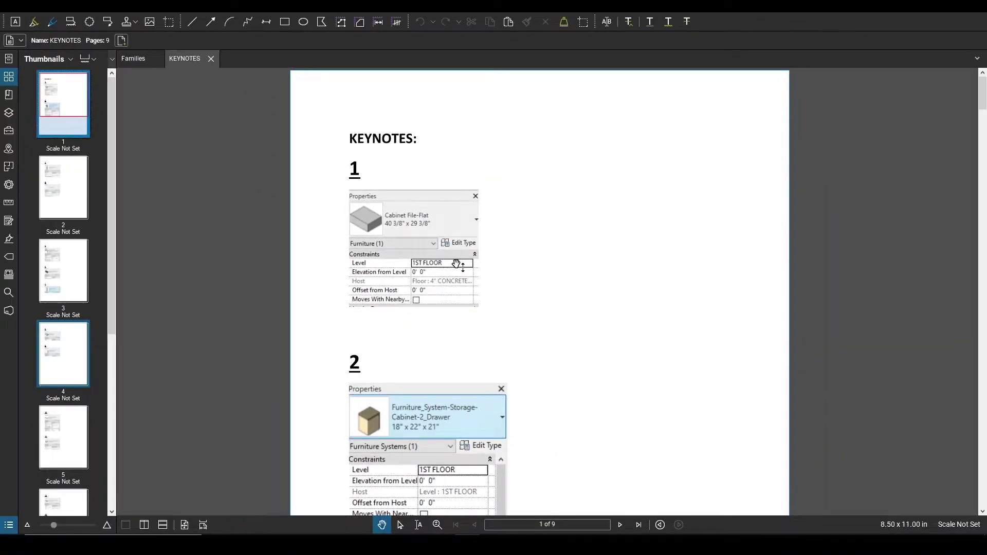
scroll(464, 270, down, 2)
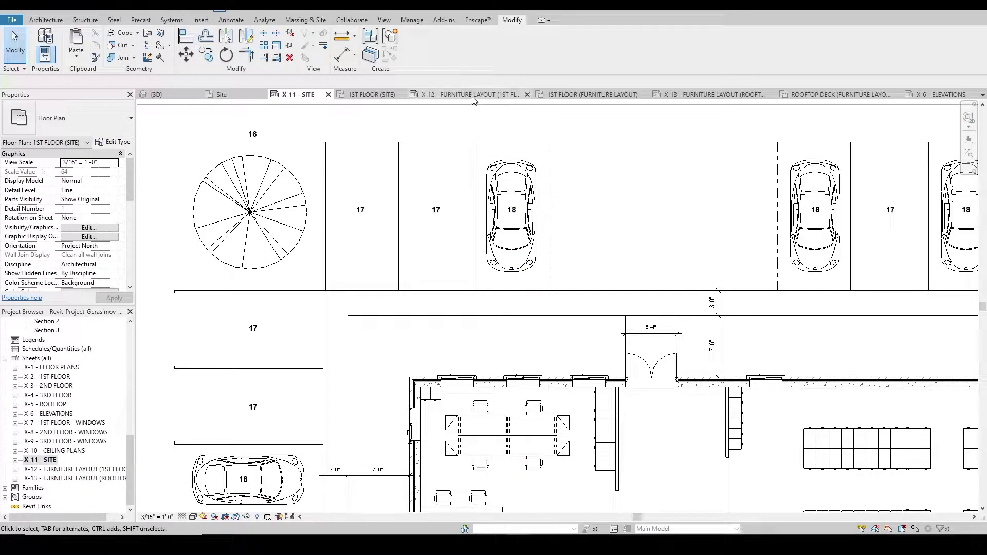
- Back in Revit, open the X-12 first-floor furniture layout and select the flat file cabinet numbered 1 nearest the entrance doors
click(472, 95)
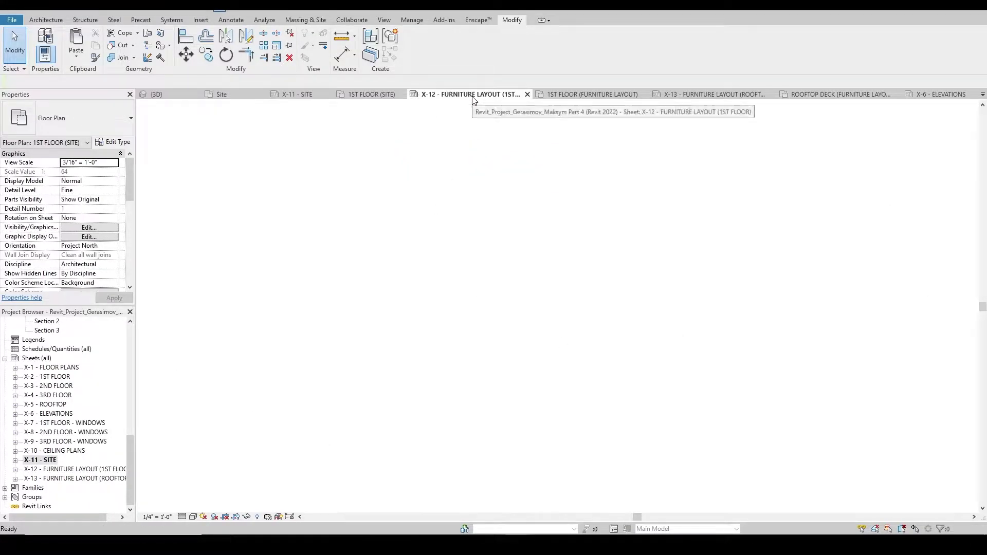
scroll(240, 216, up, 3)
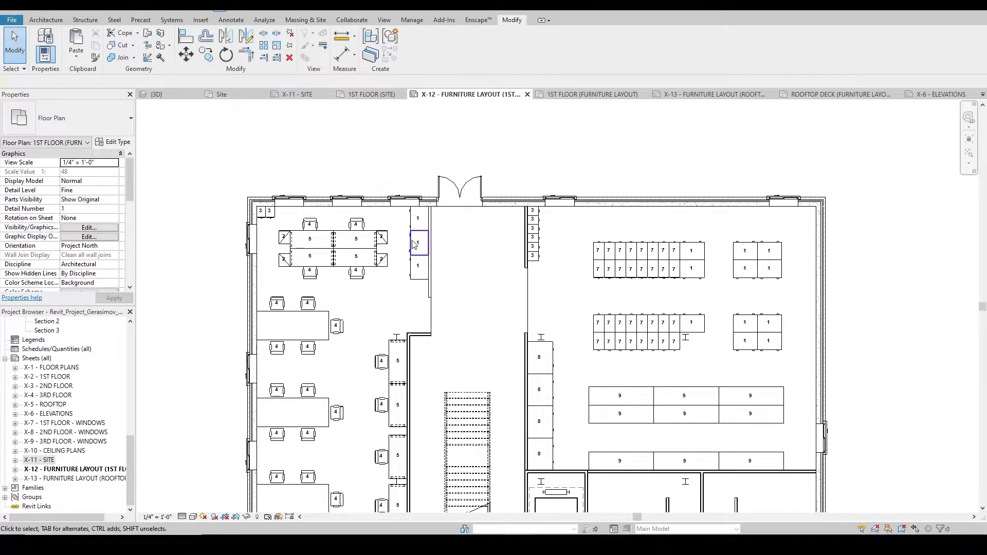
scroll(411, 248, up, 2)
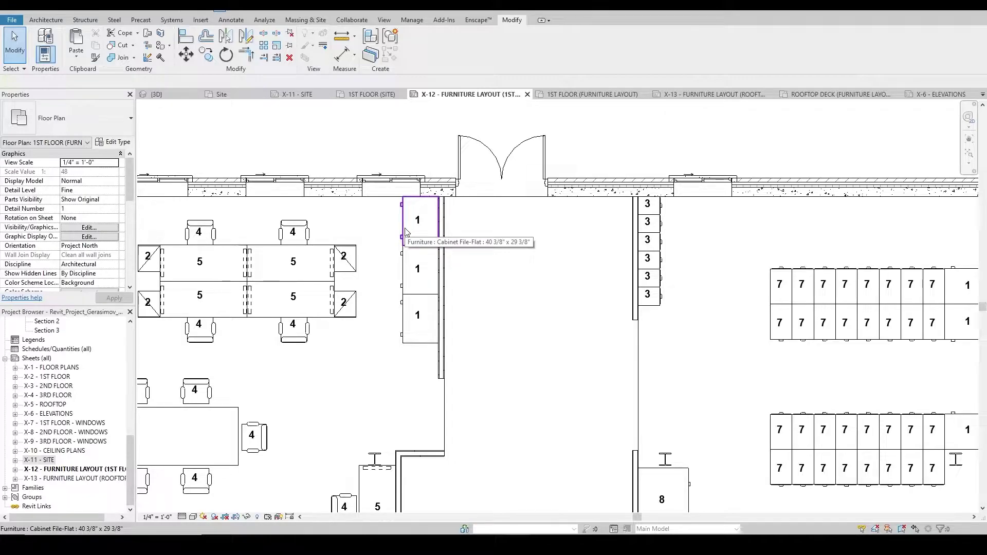
click(407, 232)
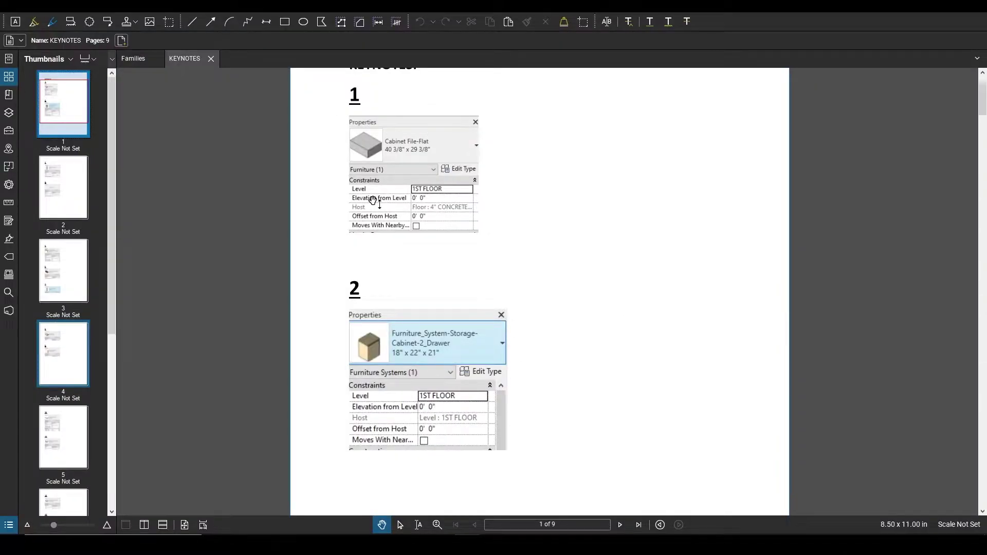
- Read through the KEYNOTES document from keynote 1 to keynotes 14 and 15, checking the family and type for each number
scroll(422, 321, down, 2)
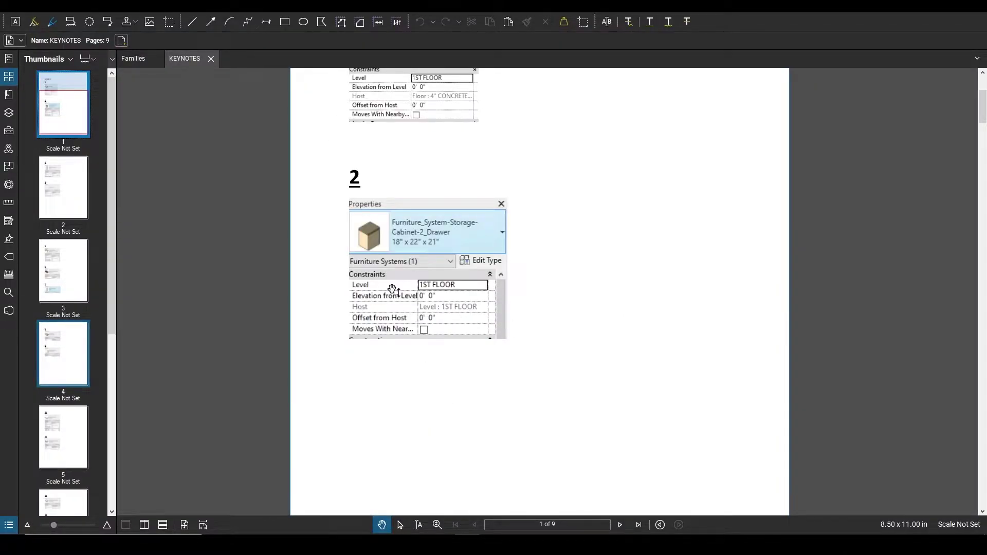
scroll(392, 287, down, 7)
scroll(415, 275, down, 3)
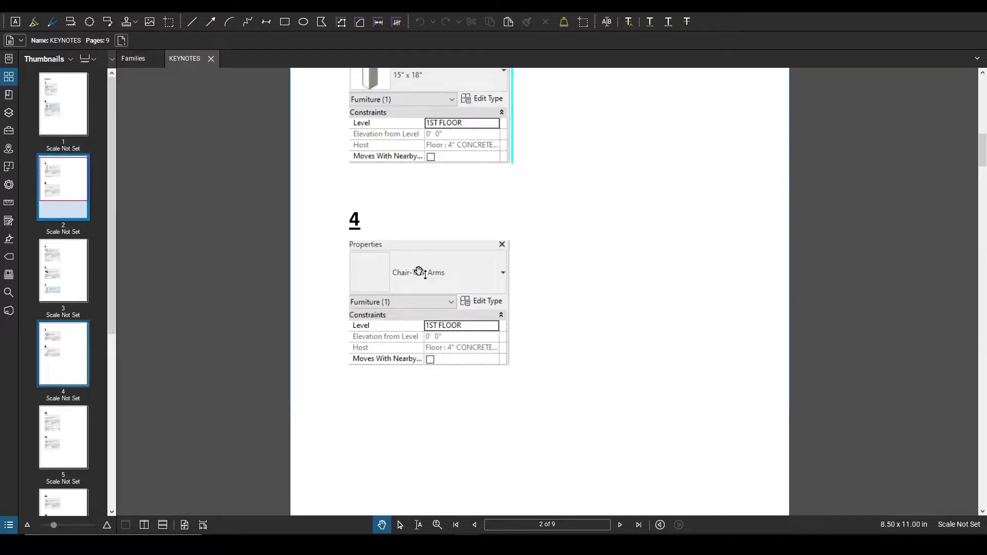
scroll(419, 272, down, 5)
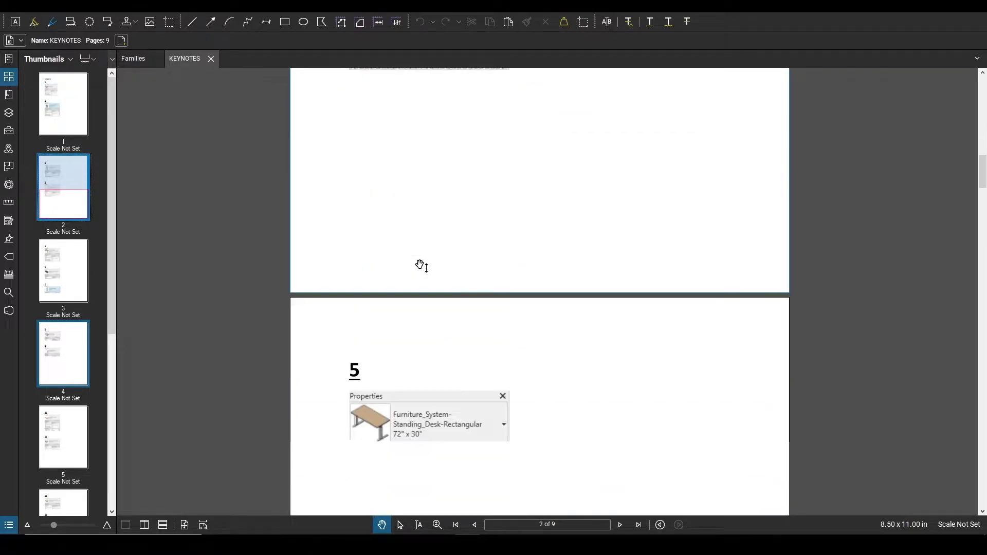
scroll(420, 267, down, 4)
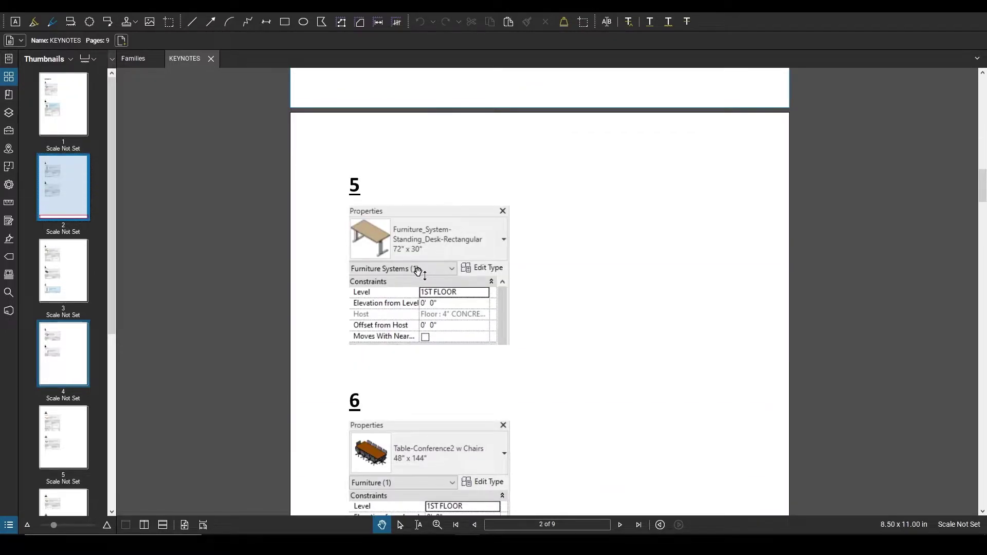
scroll(419, 273, down, 6)
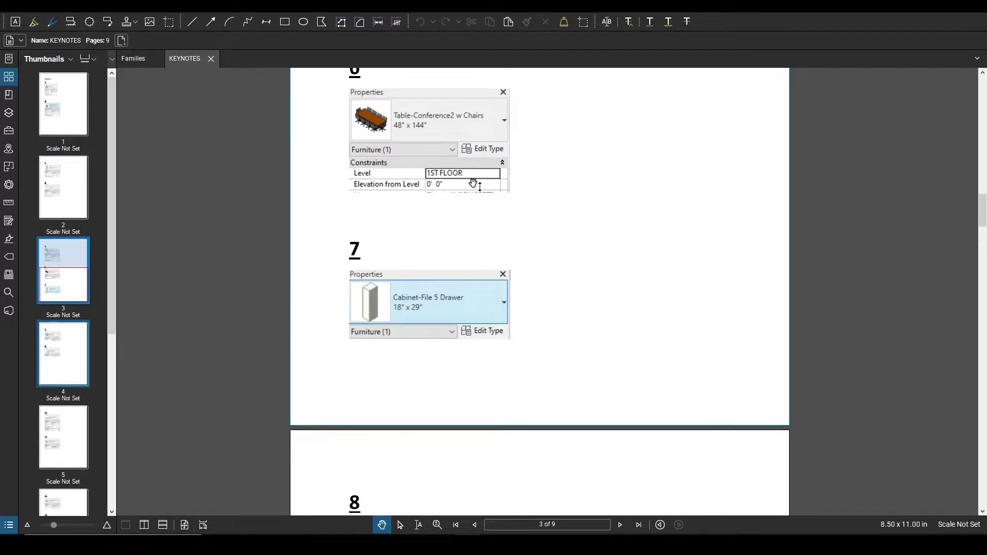
scroll(435, 201, down, 12)
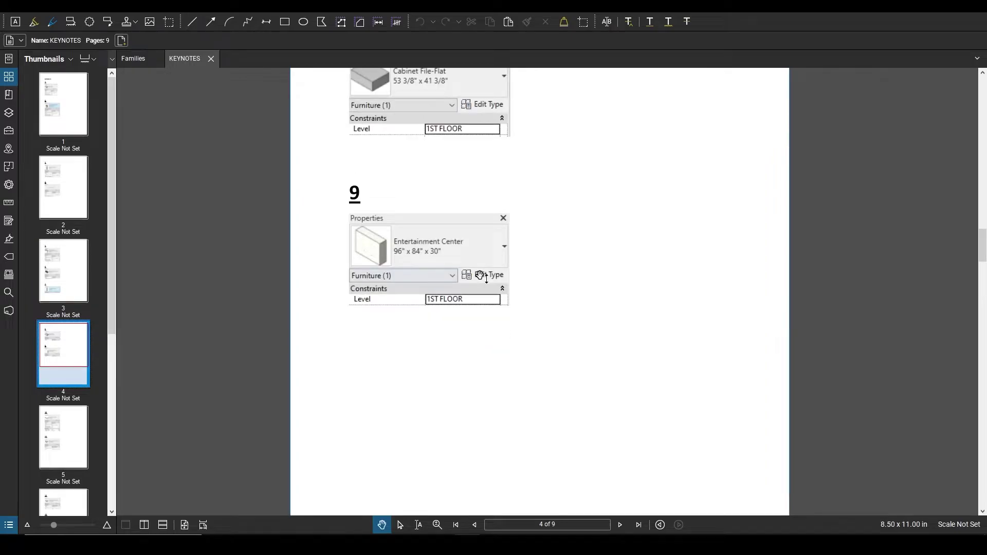
scroll(481, 276, down, 16)
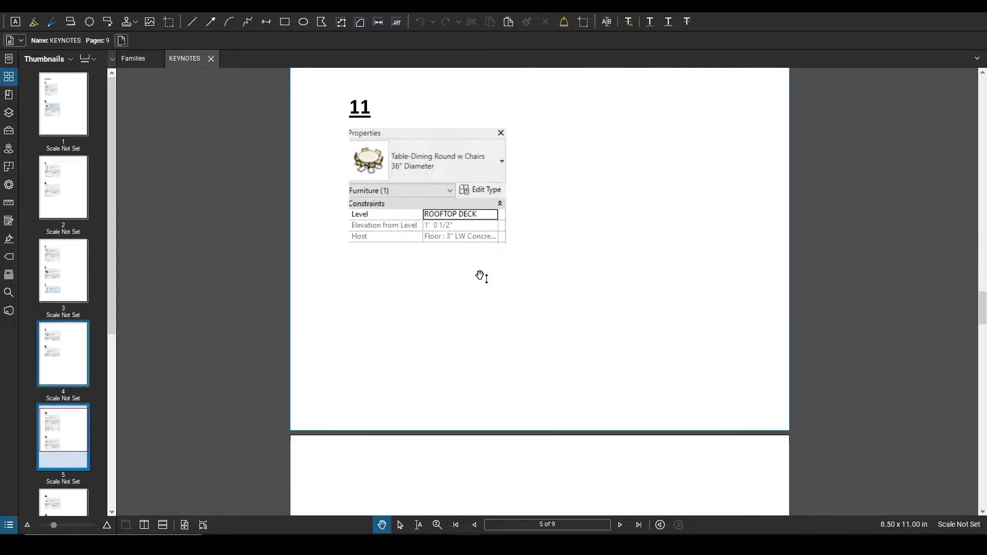
scroll(481, 276, down, 15)
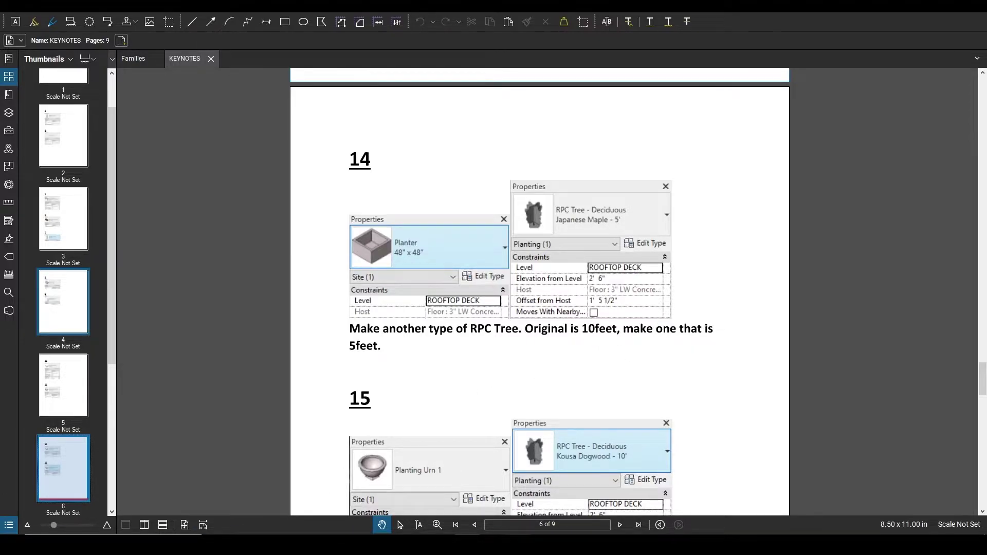
- Return to Revit's ROOFTOP DECK plan, change the fourth upper-row planter's tree to Japanese Maple - 10' and review its type properties
key(alt+Tab)
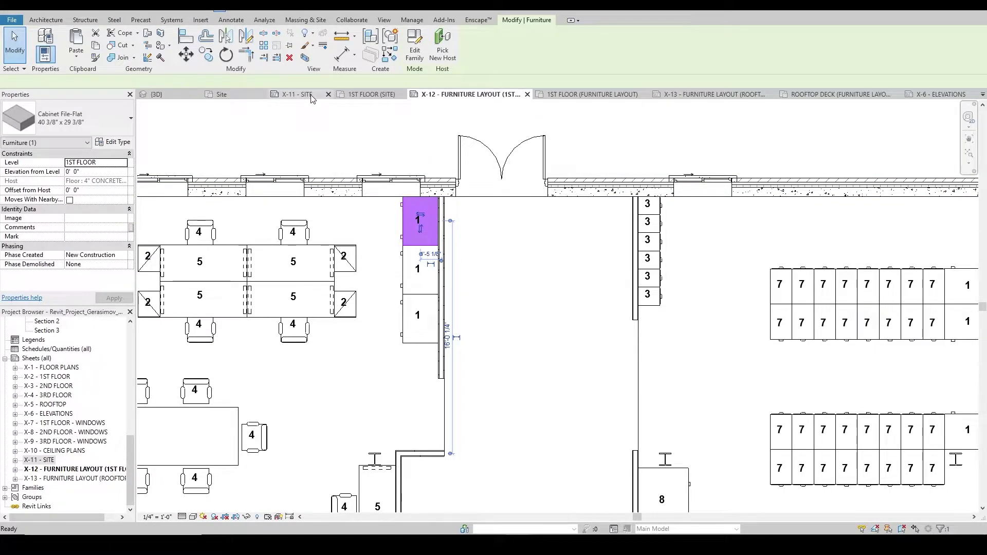
click(839, 95)
click(439, 166)
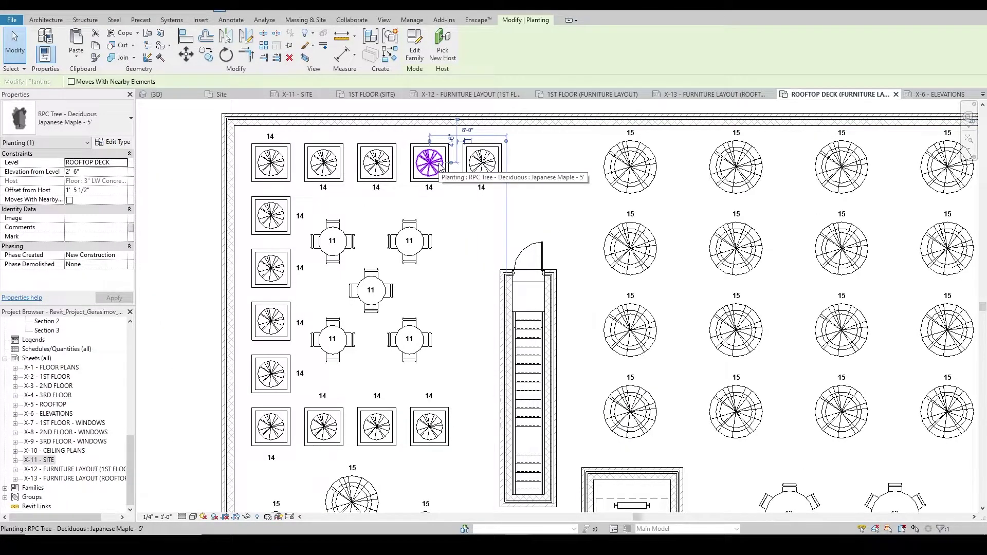
click(72, 119)
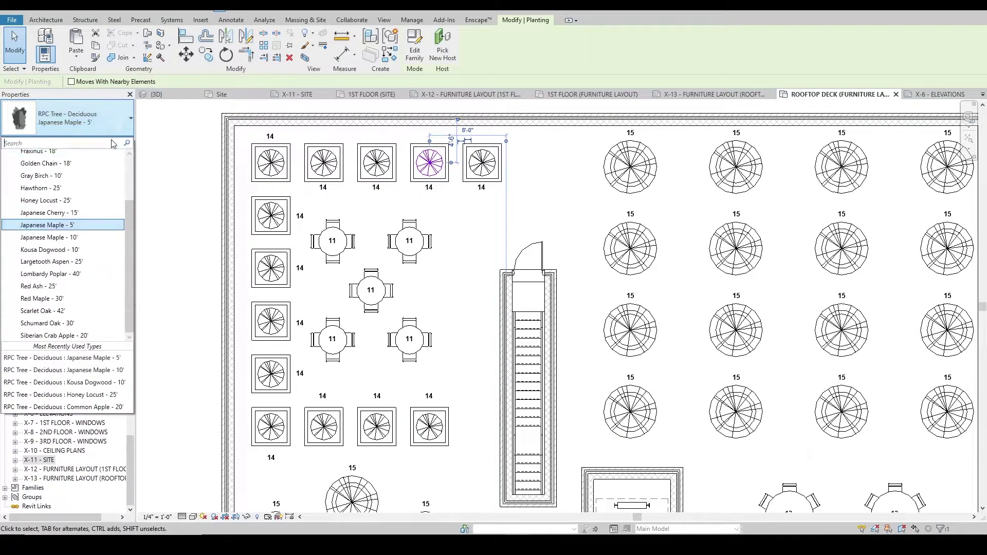
click(98, 238)
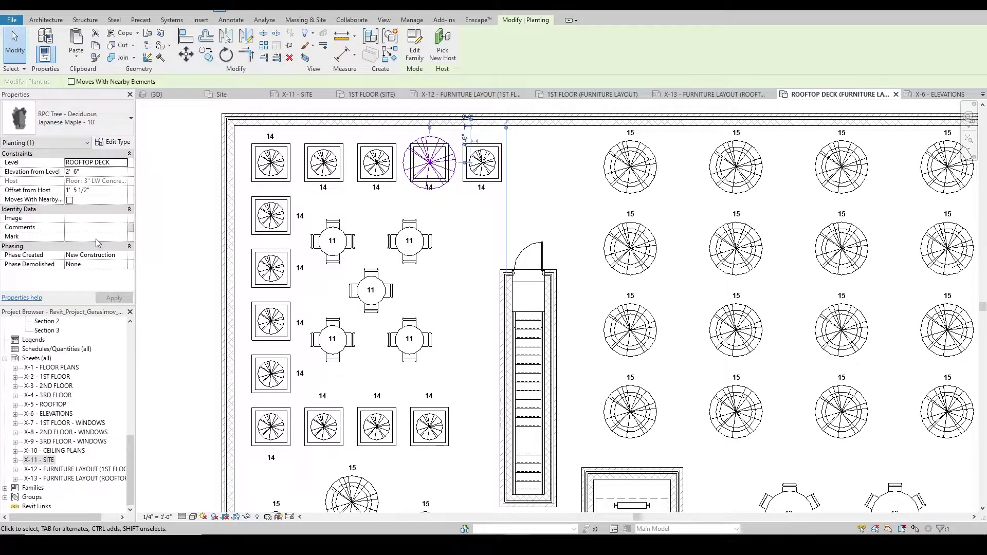
click(123, 144)
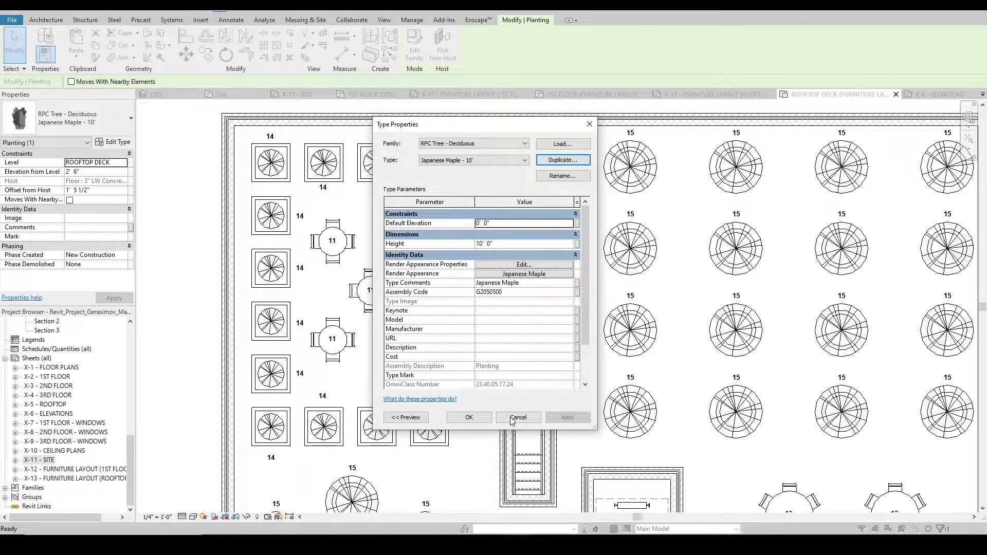
click(477, 423)
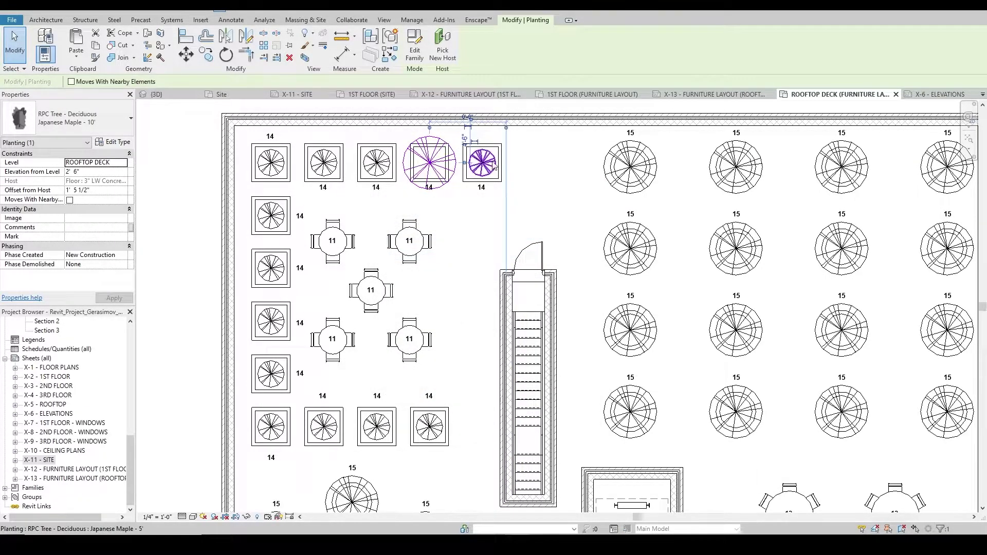
- Use Match Type to apply the neighbouring Japanese Maple - 5' type to the tree in the fourth upper-row planter
key(m)
key(a)
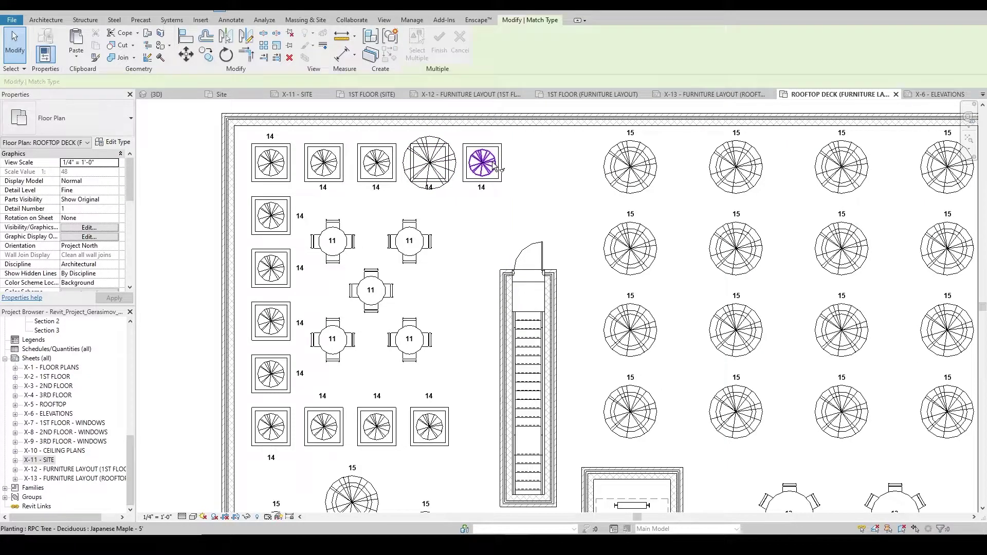
click(437, 167)
key(Escape)
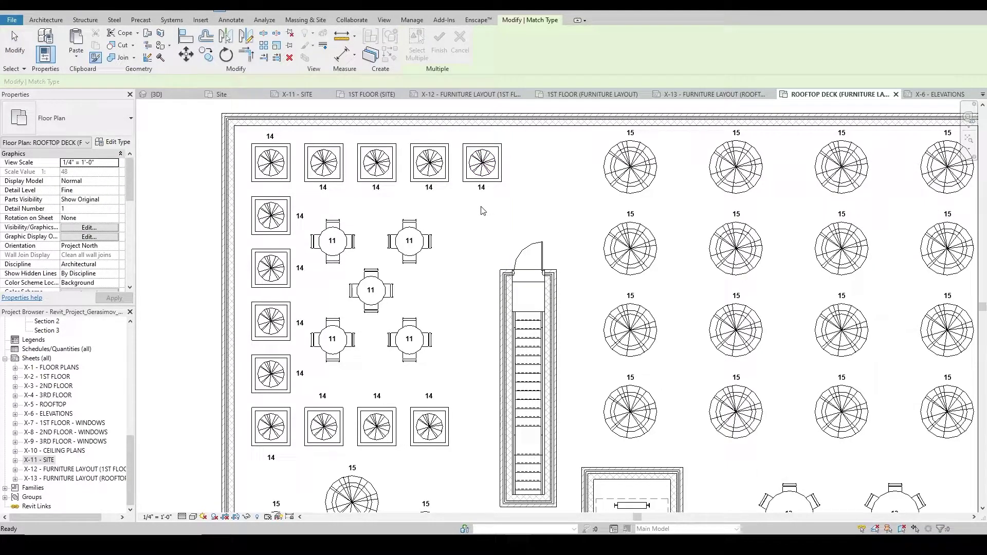
key(m)
key(a)
scroll(480, 213, down, 2)
scroll(472, 245, up, 2)
middle_drag(472, 246, 476, 293)
key(Escape)
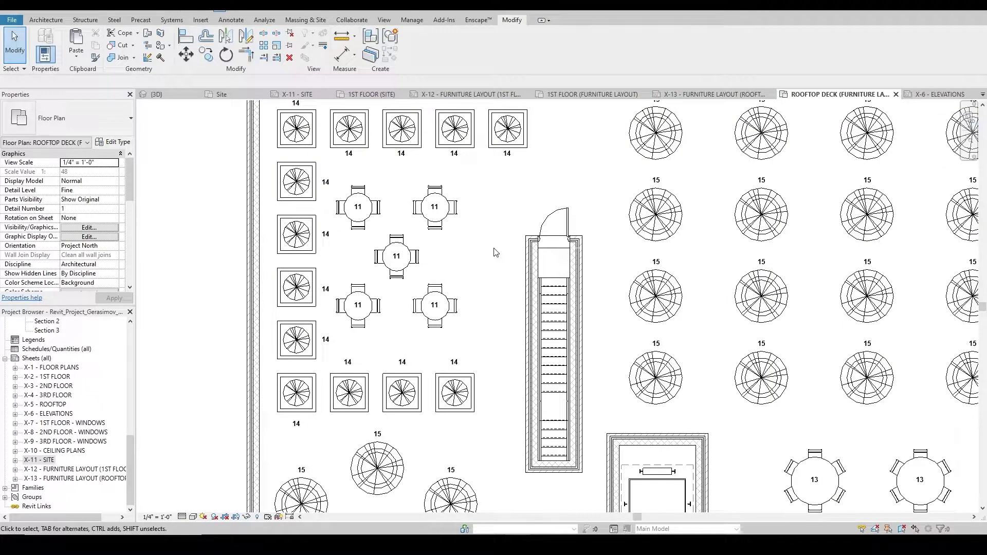
- Open the 1ST FLOOR (SITE) plan and check the family and type of the second upper-row parking space numbered 17
scroll(512, 135, up, 2)
click(509, 133)
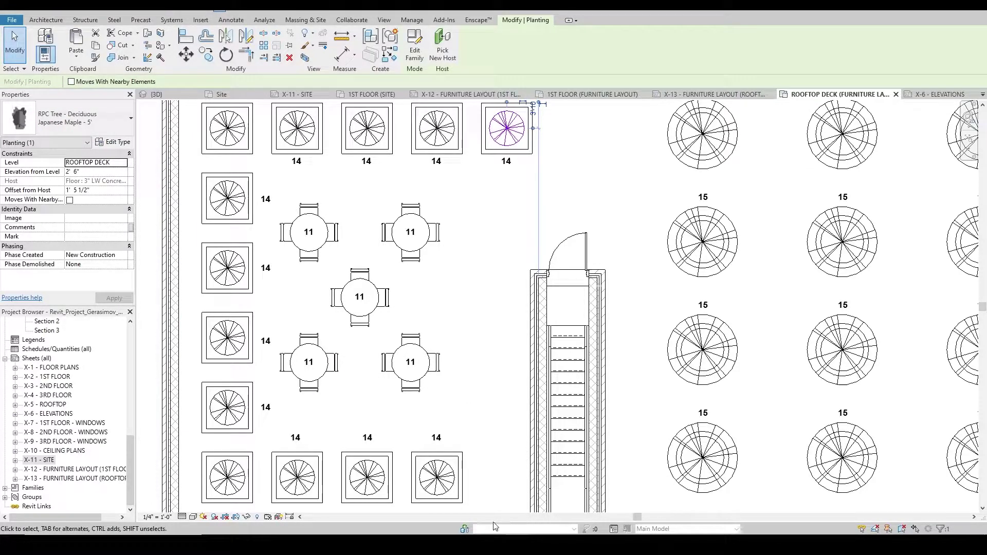
click(467, 544)
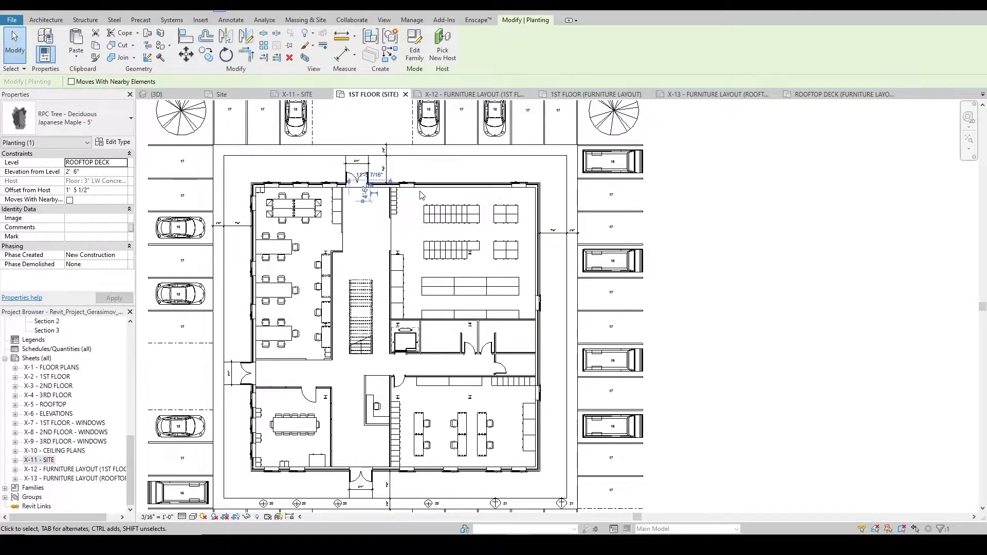
middle_drag(457, 157, 500, 243)
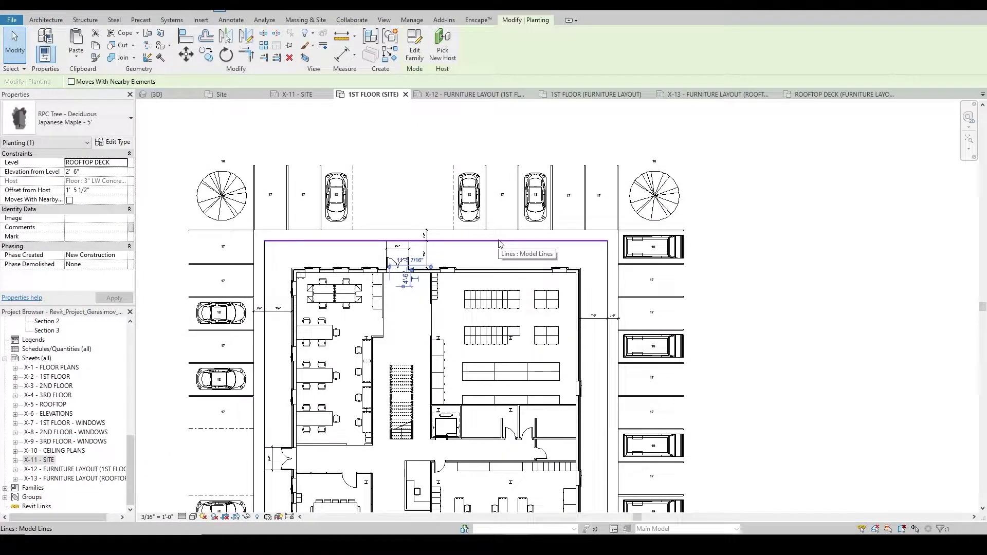
scroll(283, 213, up, 2)
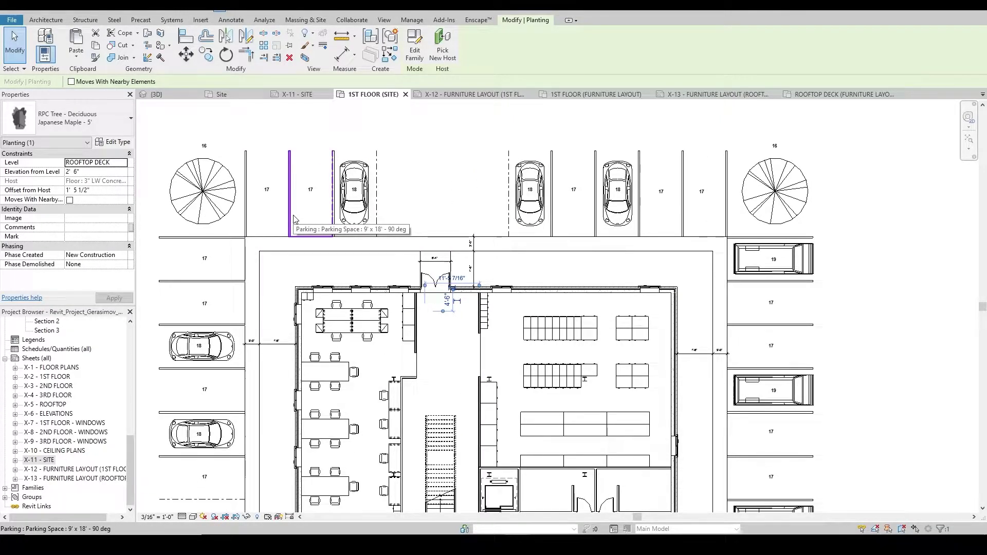
click(294, 219)
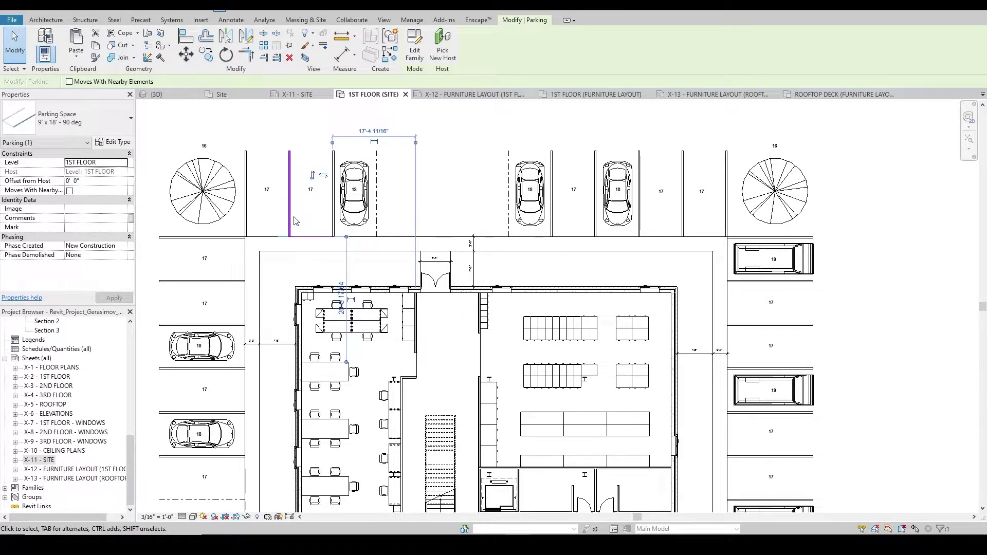
key(Escape)
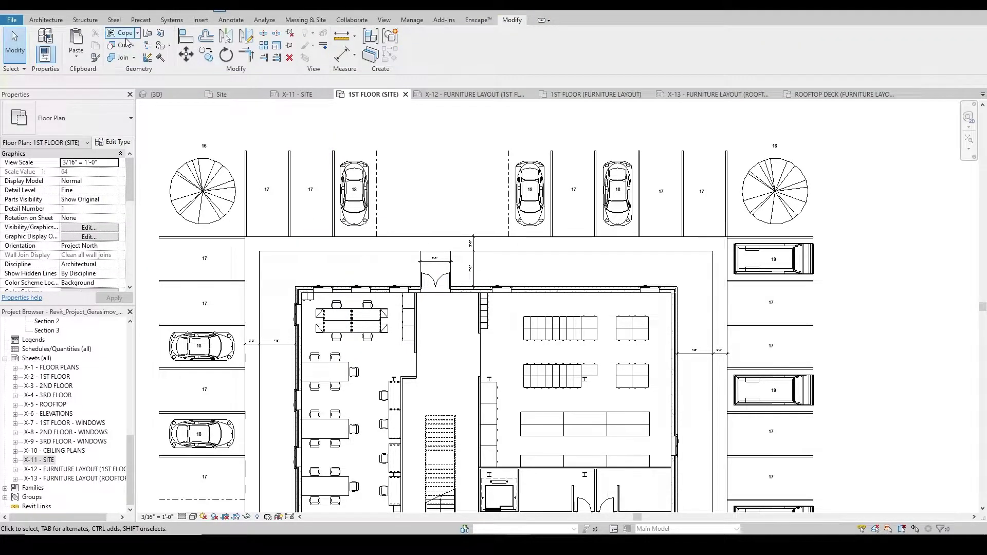
click(318, 19)
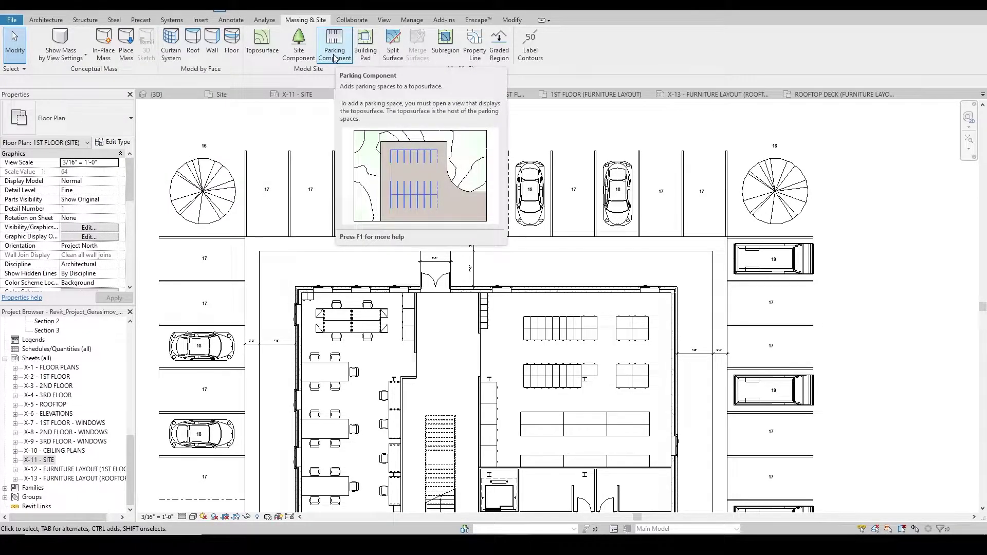
click(332, 41)
click(122, 126)
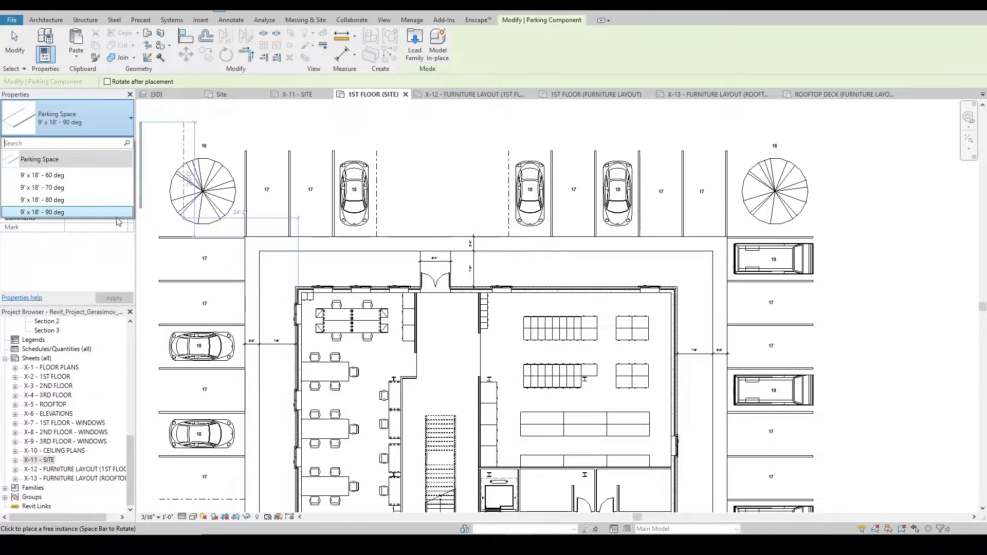
click(60, 212)
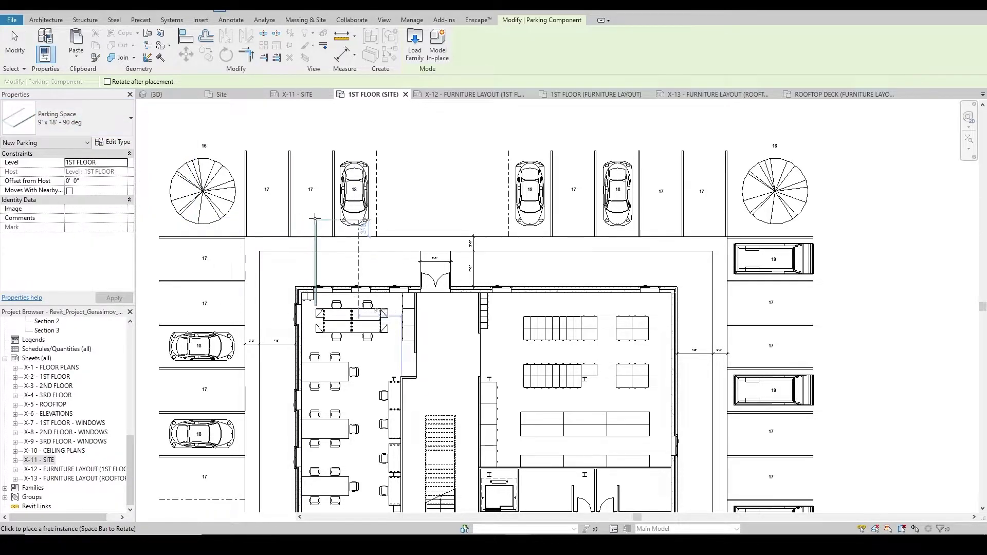
scroll(312, 206, up, 2)
scroll(217, 293, up, 5)
key(Escape)
key(Escape)
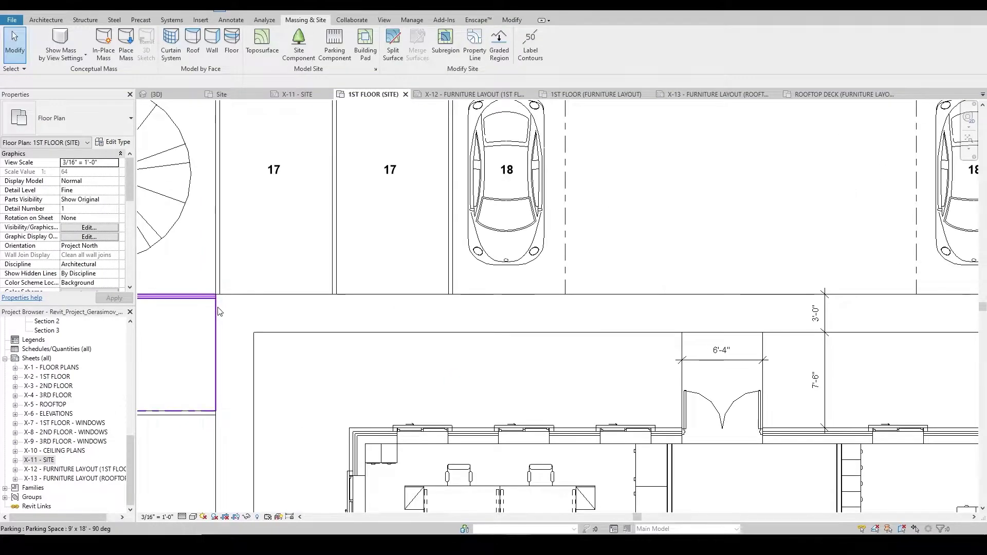
- Examine how the first upper-row parking space meets the sidewalk corner and how the row continues toward the entrance
scroll(217, 292, up, 1)
scroll(217, 288, up, 2)
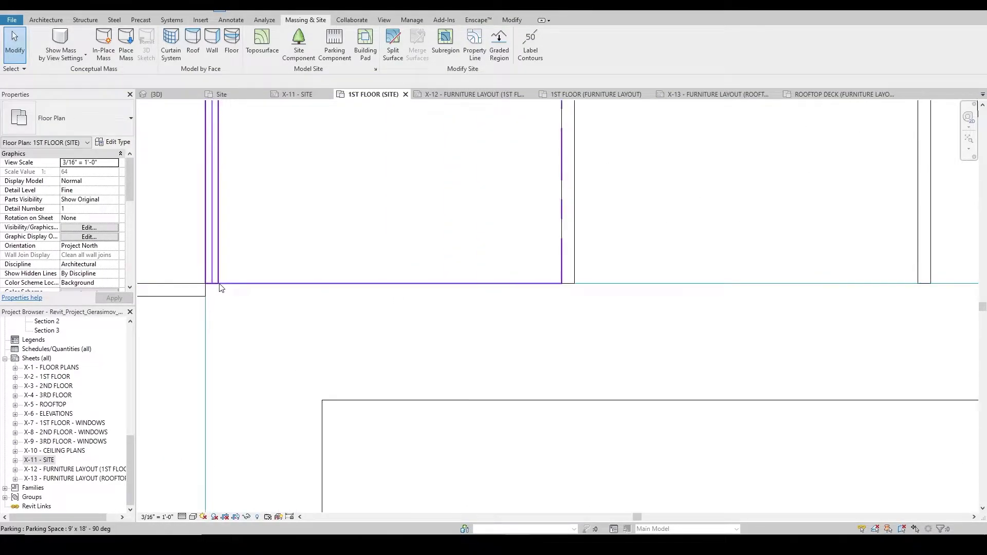
click(216, 286)
scroll(204, 284, down, 3)
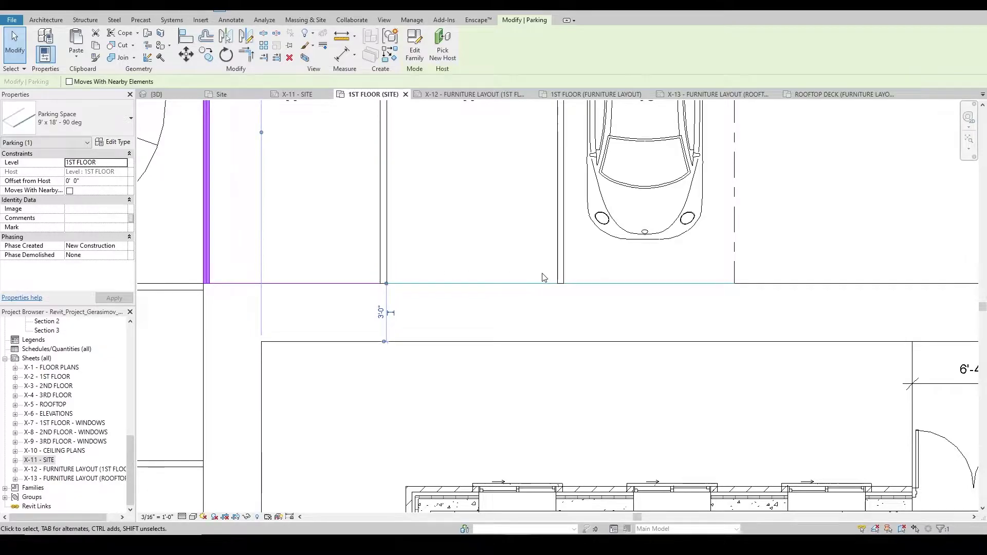
scroll(489, 232, down, 2)
middle_drag(495, 198, 447, 281)
scroll(449, 285, down, 2)
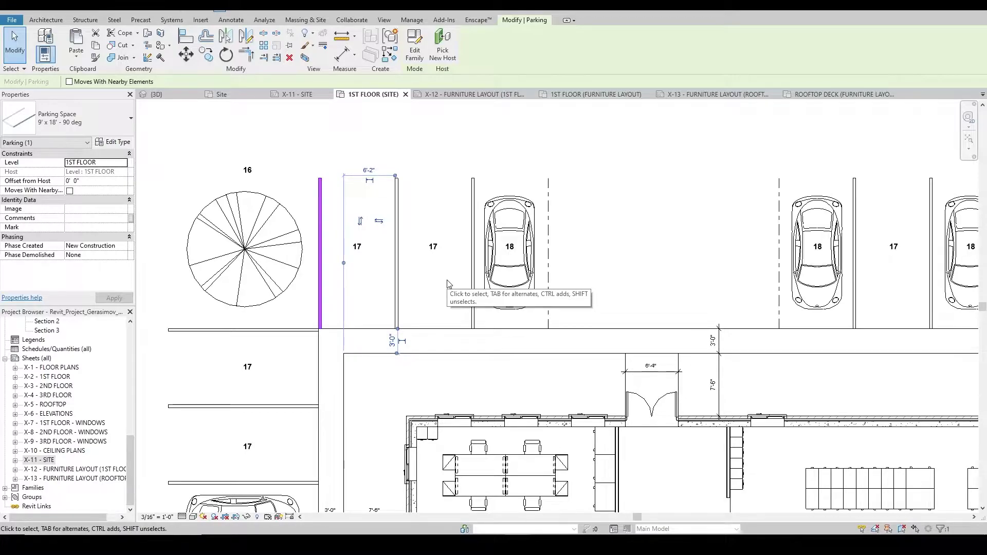
scroll(432, 236, down, 3)
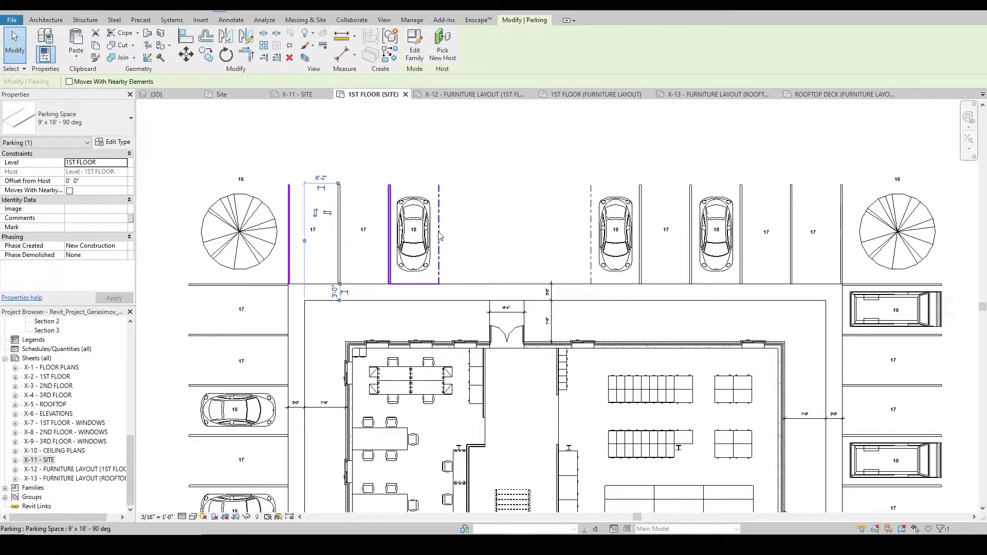
scroll(436, 233, down, 2)
scroll(493, 296, up, 5)
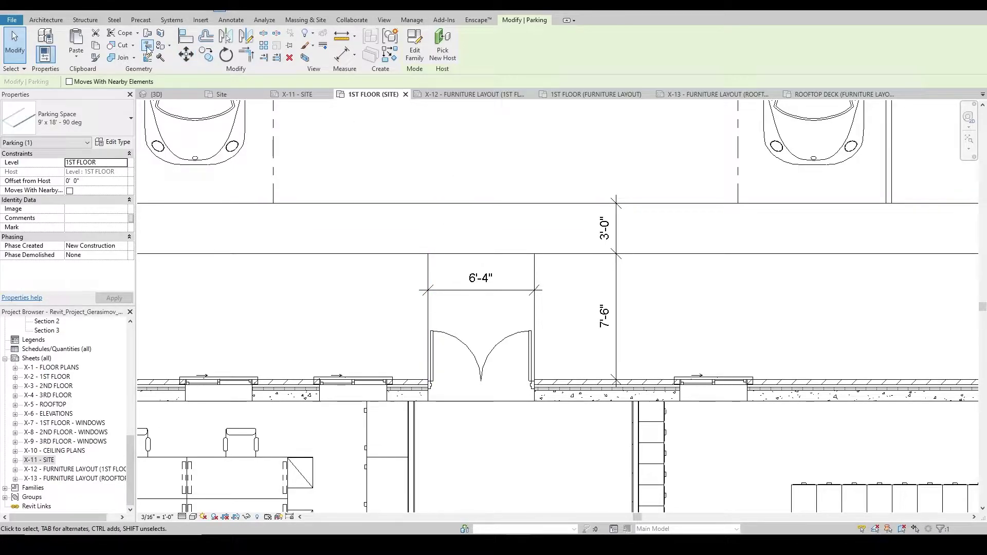
key(Escape)
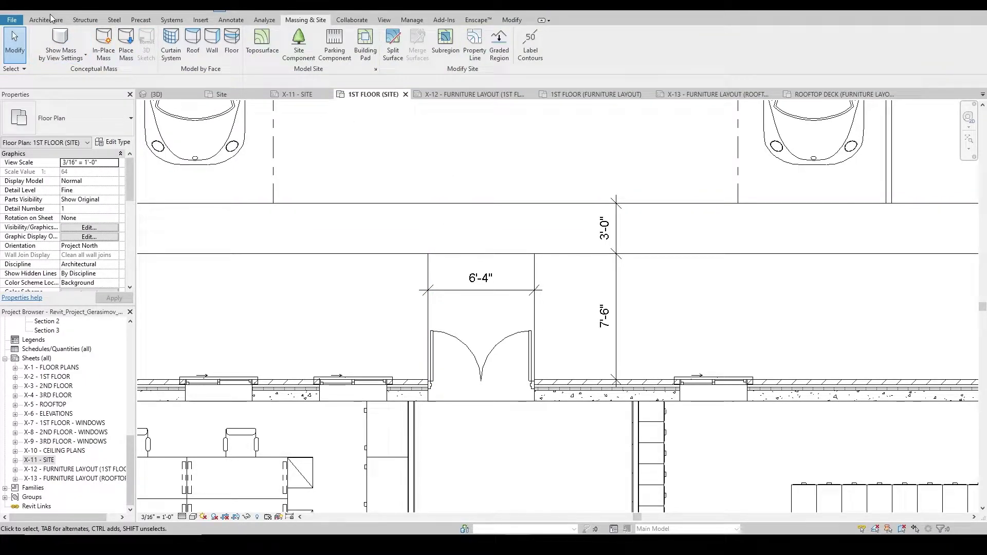
- Bring up the Model Line tool and examine the sidewalk lines and their dimensions around the building and at the entrance
click(49, 20)
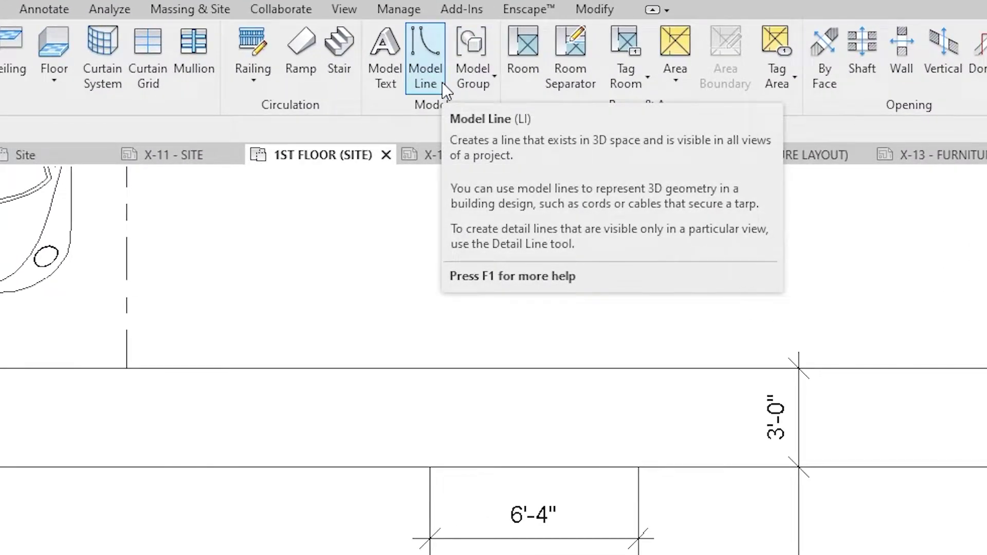
click(425, 67)
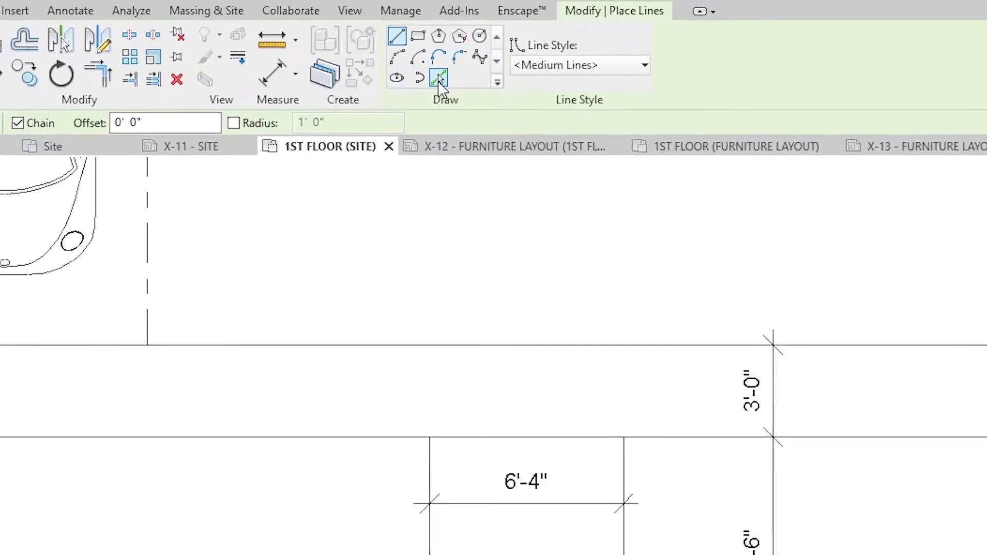
scroll(437, 339, down, 3)
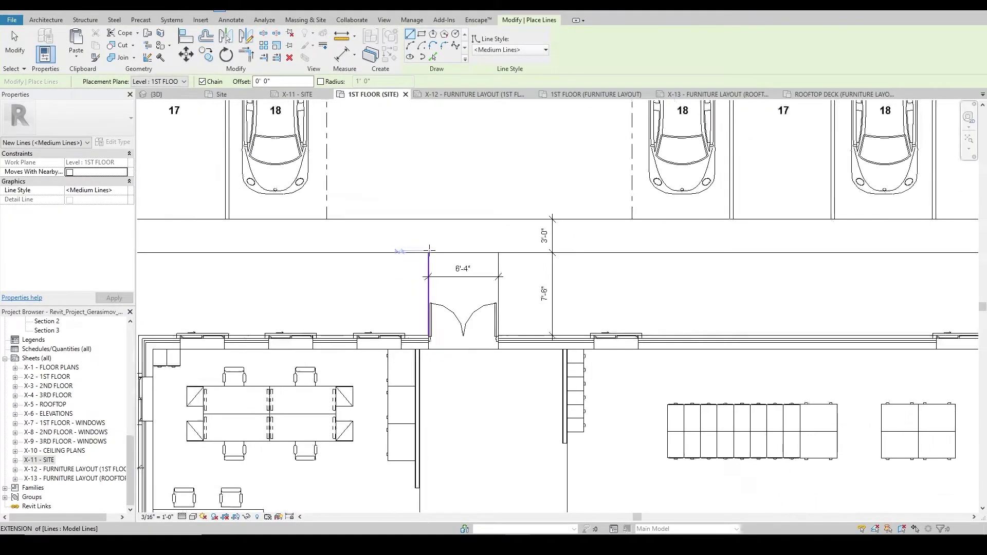
scroll(462, 248, down, 3)
middle_drag(293, 274, 298, 128)
scroll(289, 114, down, 2)
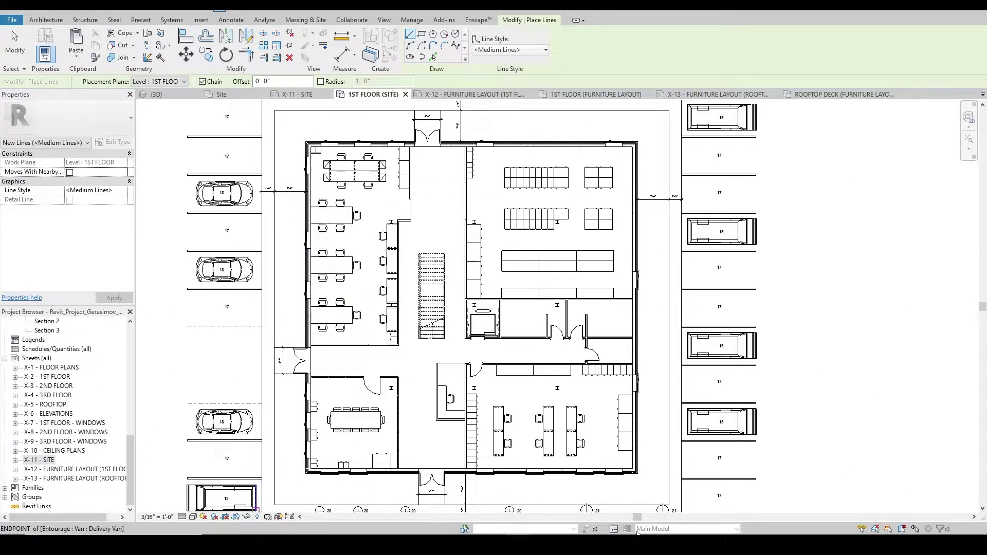
scroll(693, 178, up, 4)
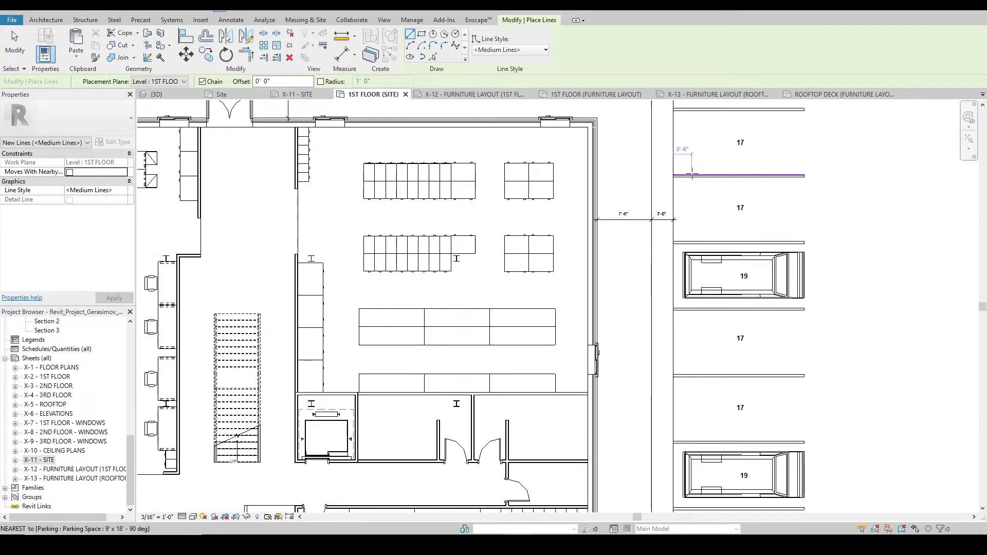
middle_drag(632, 171, 620, 297)
scroll(602, 337, up, 4)
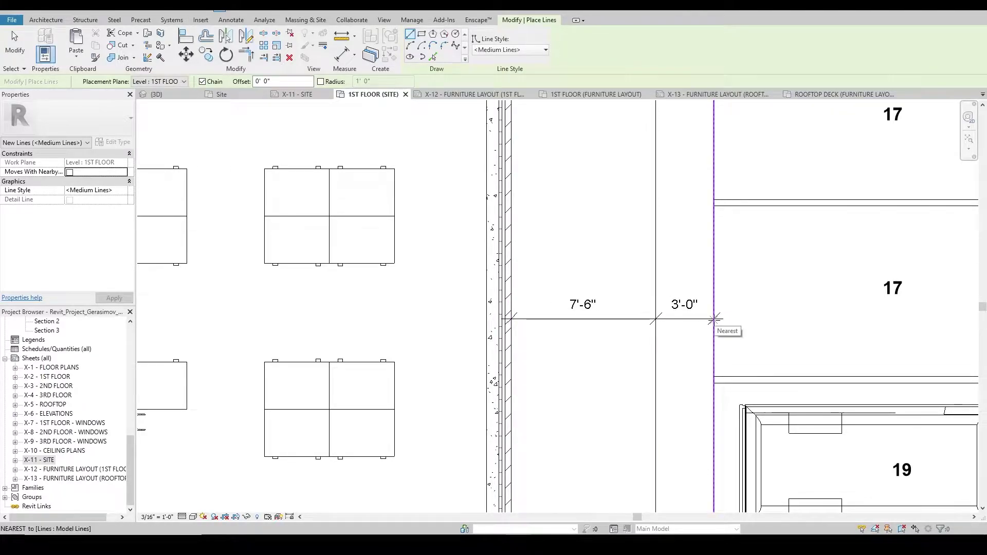
scroll(713, 319, down, 2)
scroll(714, 320, down, 3)
scroll(369, 206, up, 6)
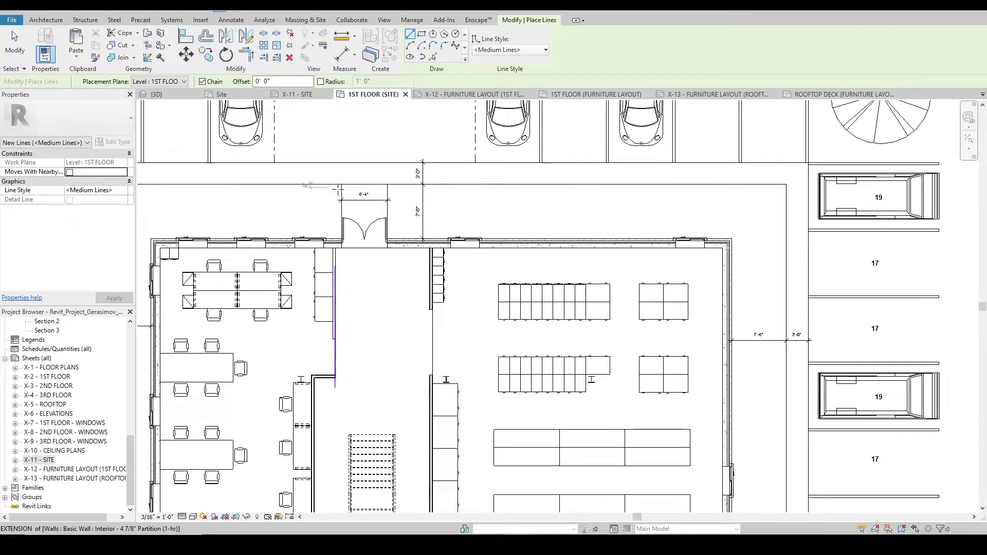
scroll(335, 177, up, 3)
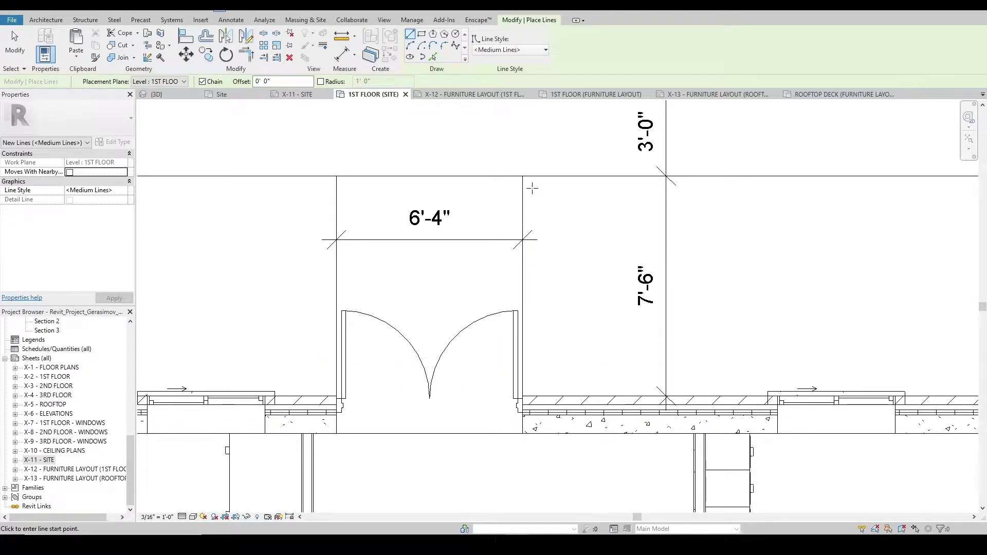
scroll(385, 220, down, 3)
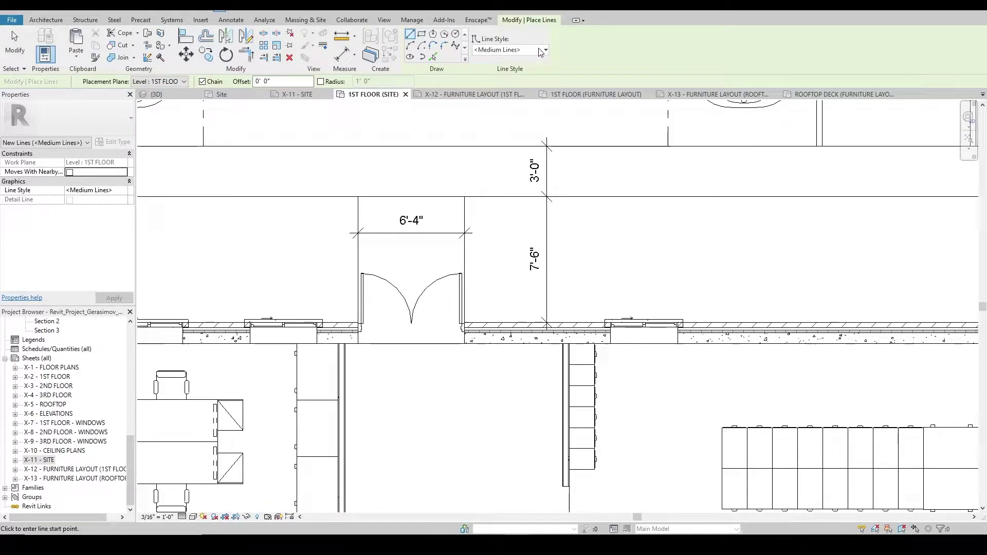
key(Escape)
key(Escape)
- Open the {3D} view and examine the lintels and sills around the windows on the front brick wall
scroll(475, 255, down, 3)
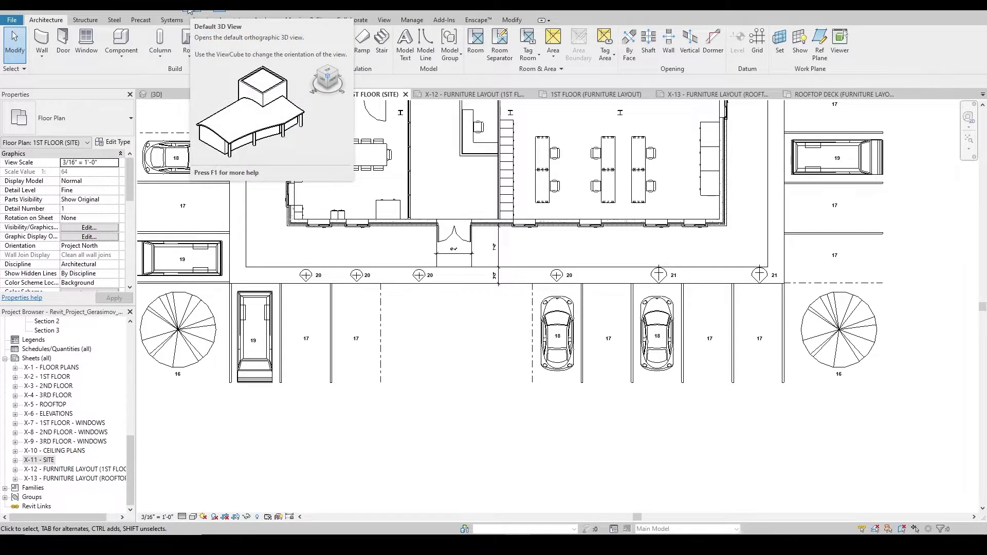
click(163, 99)
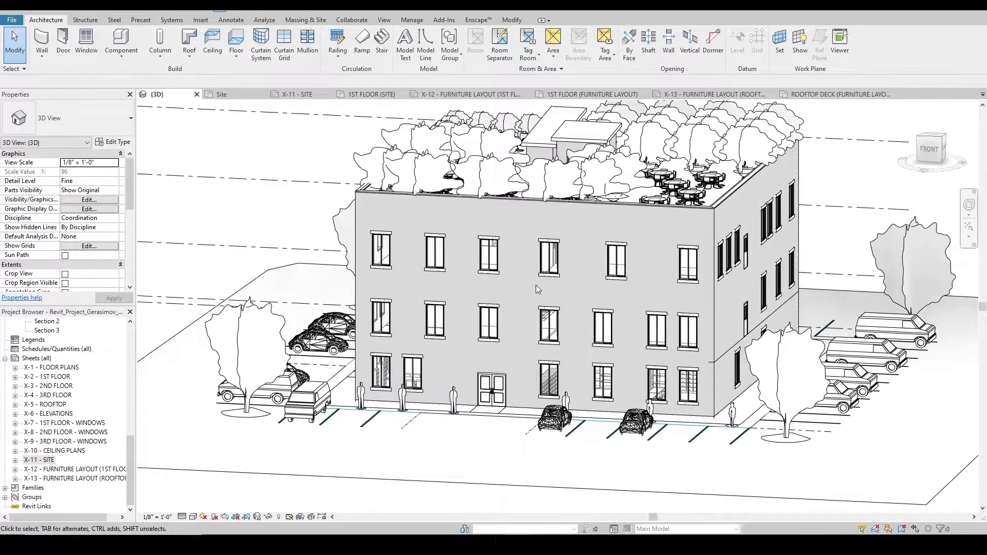
scroll(650, 271, up, 2)
scroll(261, 223, up, 6)
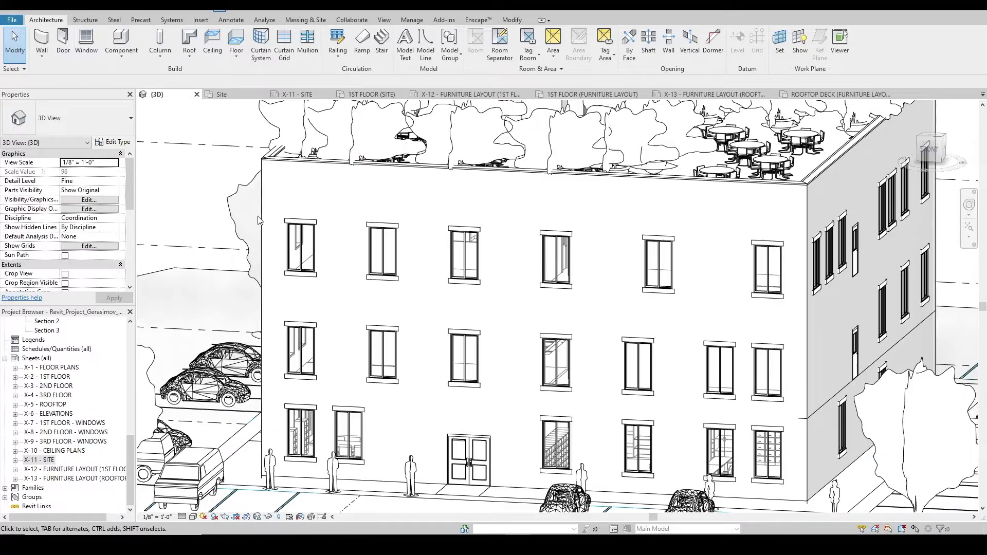
scroll(315, 244, up, 2)
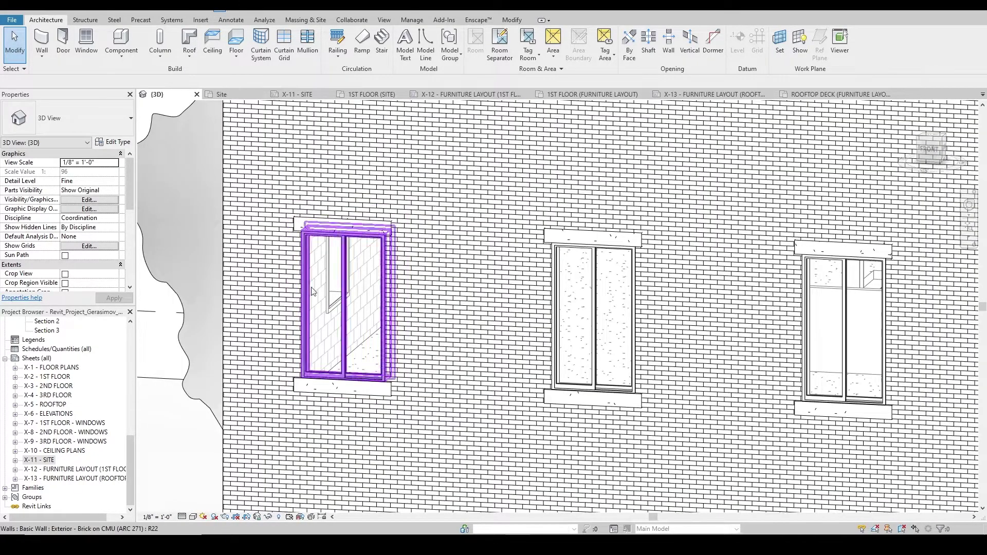
middle_drag(662, 352, 304, 256)
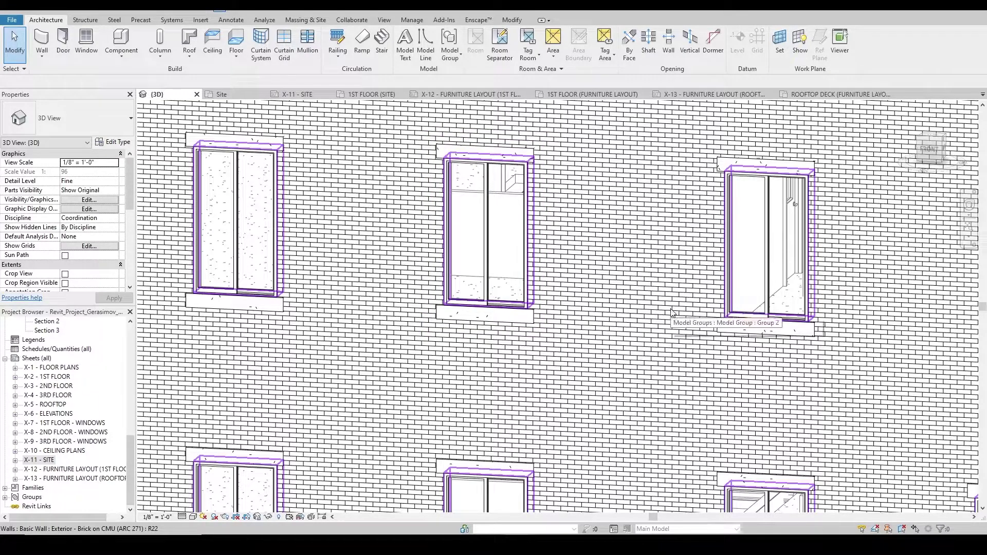
scroll(656, 312, down, 2)
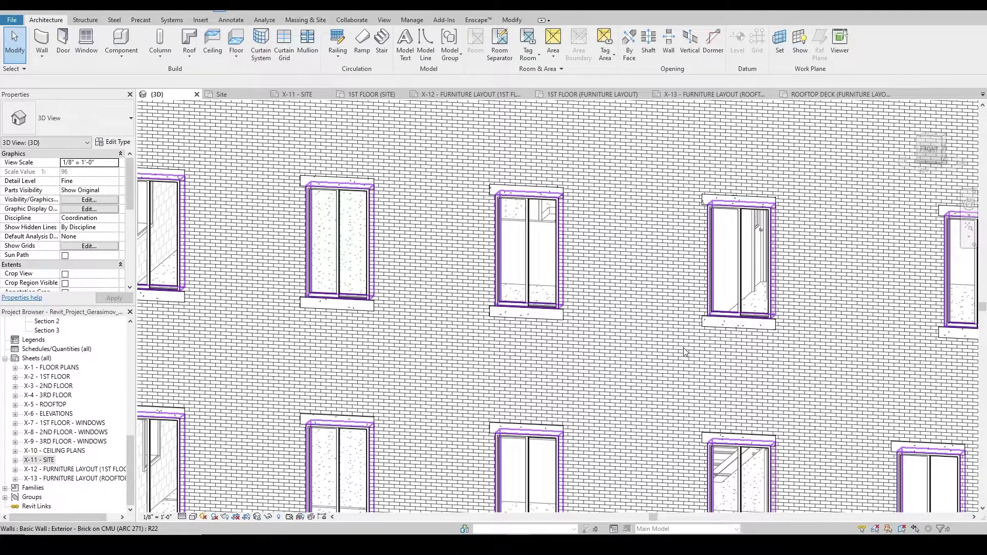
scroll(656, 312, down, 2)
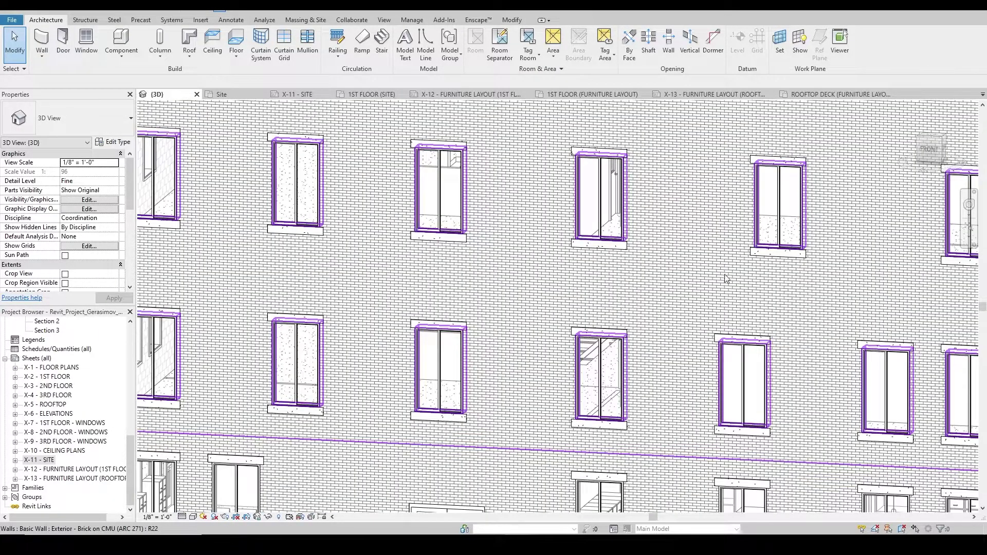
middle_drag(827, 297, 700, 304)
scroll(730, 285, down, 1)
click(703, 179)
scroll(689, 293, up, 2)
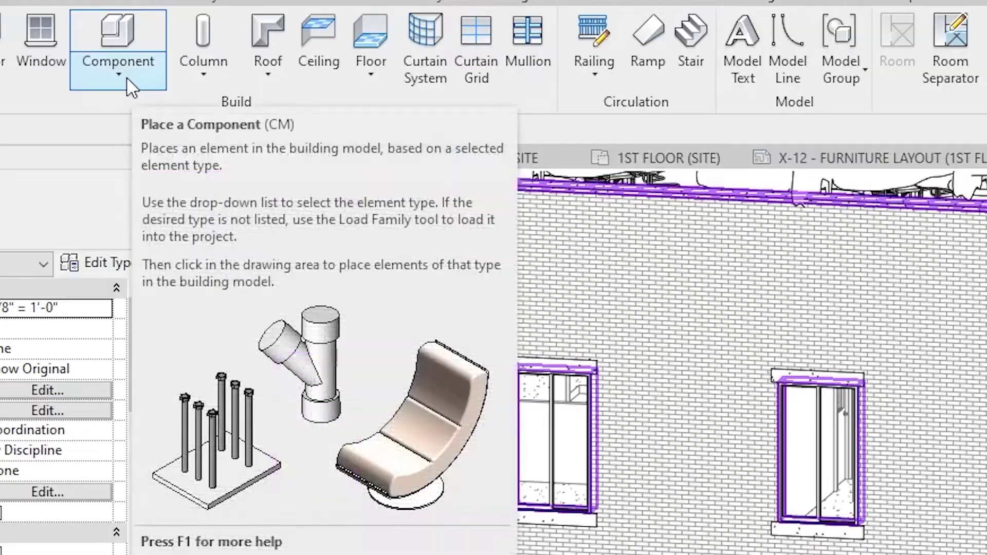
- Check the Component tool's options for Model In-Place
click(129, 87)
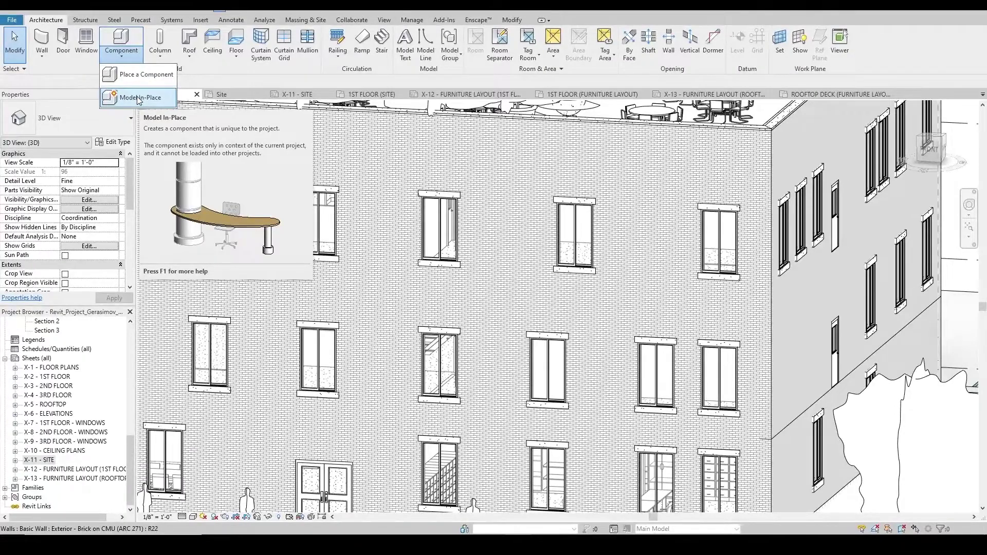
key(Escape)
middle_drag(338, 269, 482, 257)
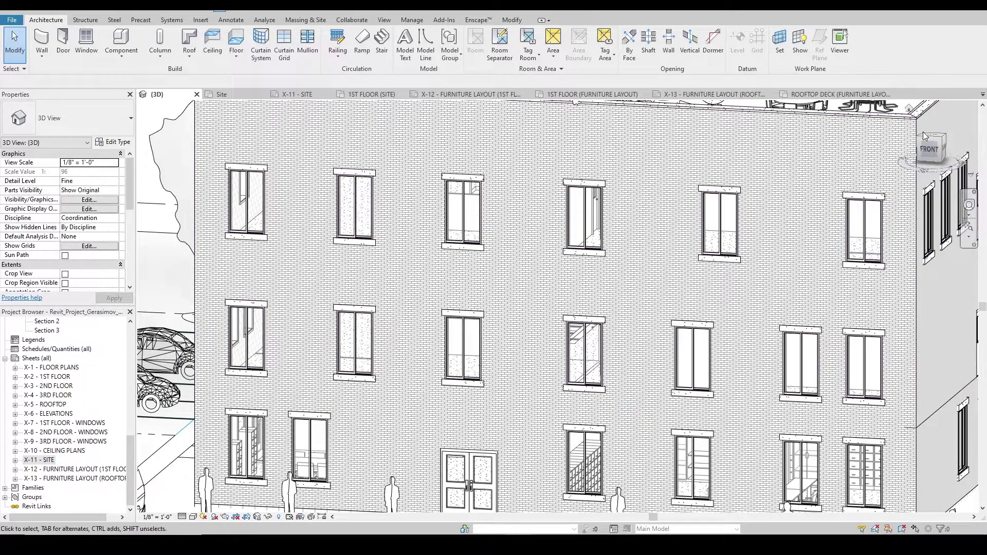
- Orient the 3D view to the front and temporarily hide the lintel-and-sill group around the top-floor window nearest the left corner
click(929, 150)
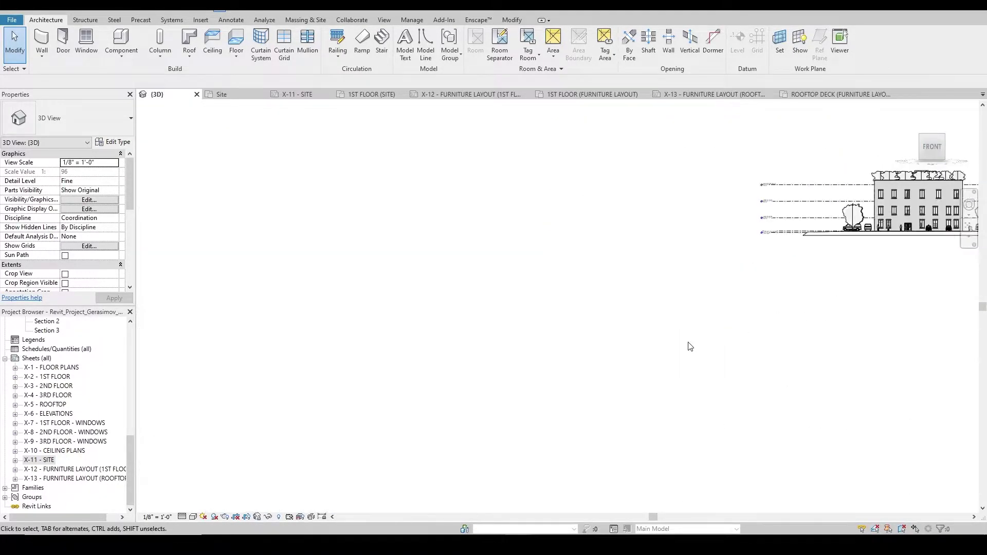
scroll(594, 315, up, 8)
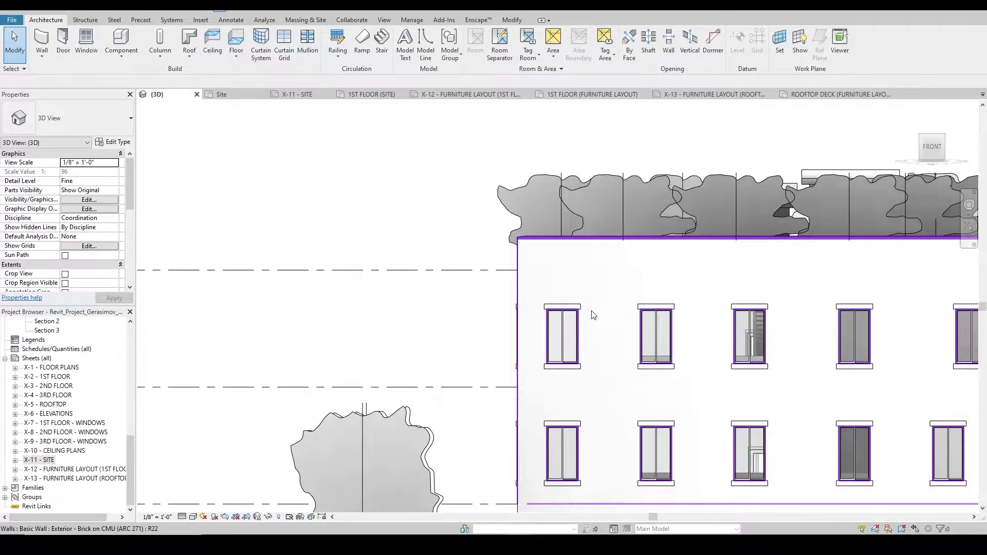
scroll(591, 314, up, 2)
click(579, 314)
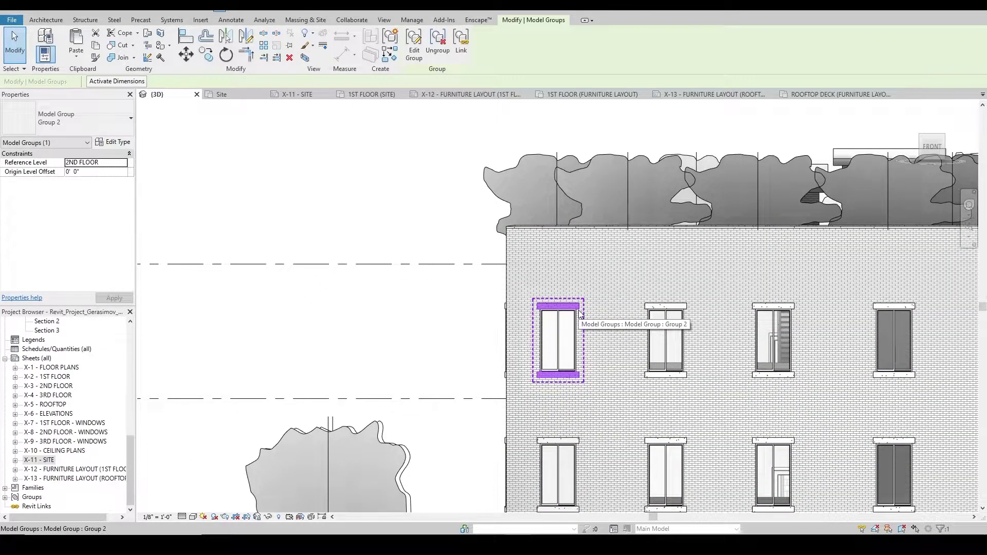
key(h)
key(h)
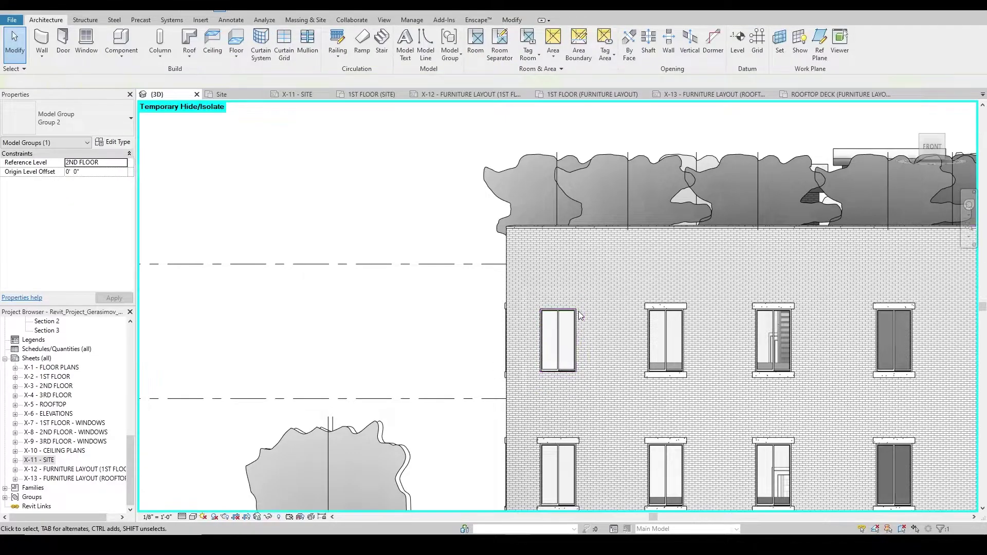
- Start an in-place model in the Generic Models category, accepting the default name
scroll(593, 346, up, 3)
scroll(579, 352, up, 2)
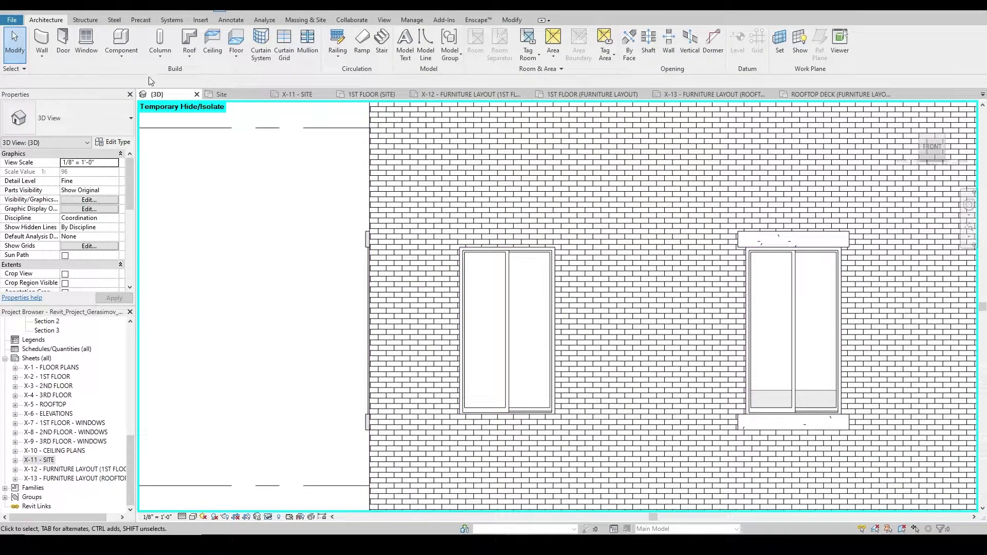
click(128, 61)
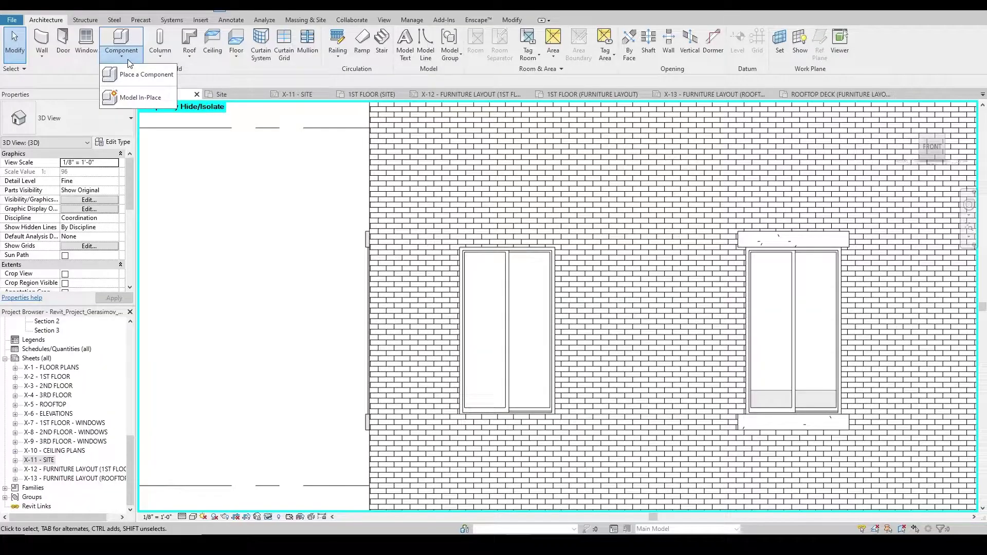
click(136, 97)
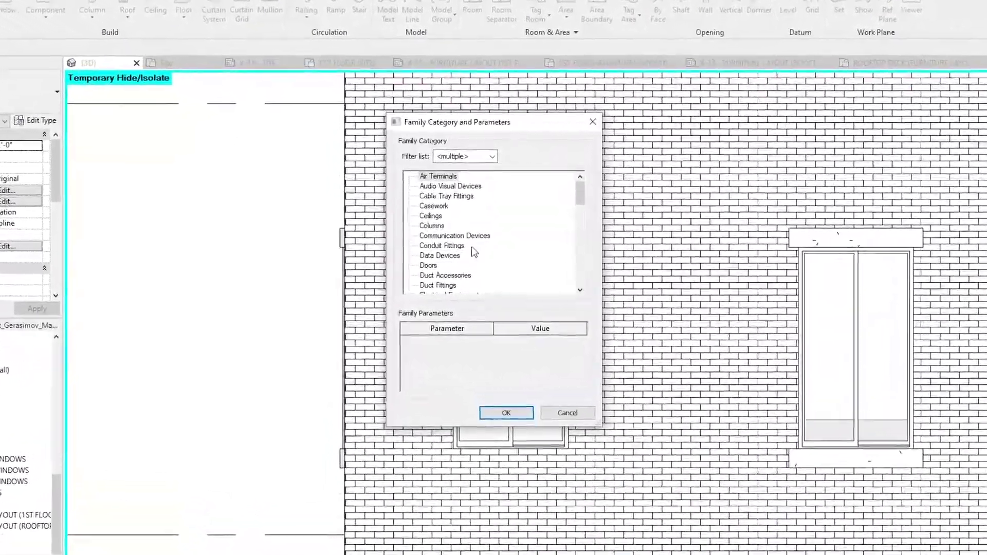
scroll(470, 246, down, 3)
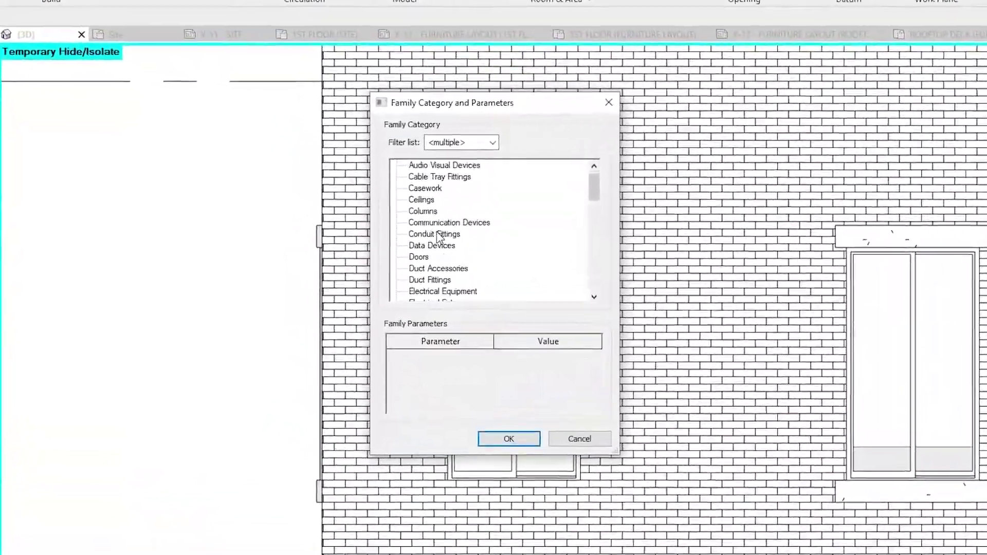
scroll(416, 225, down, 3)
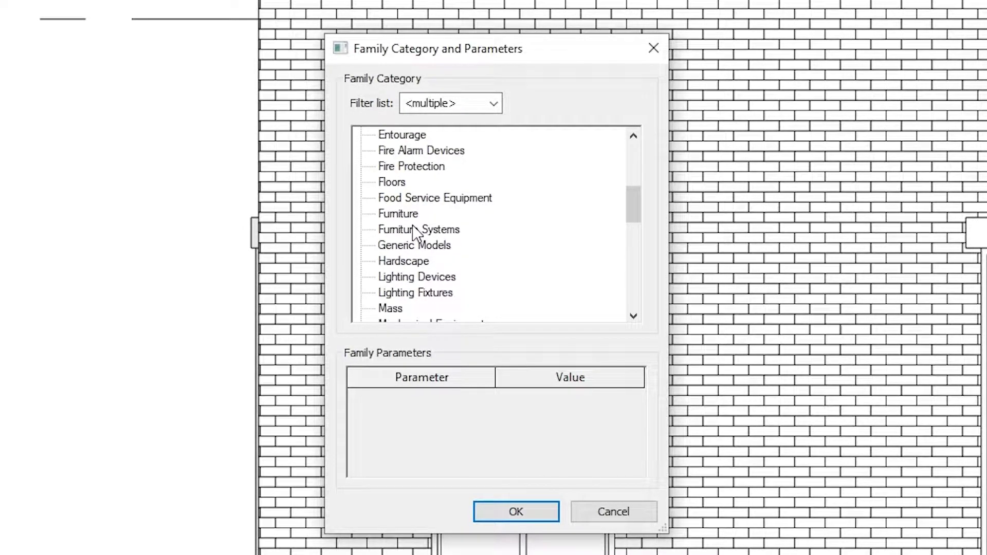
scroll(415, 233, down, 1)
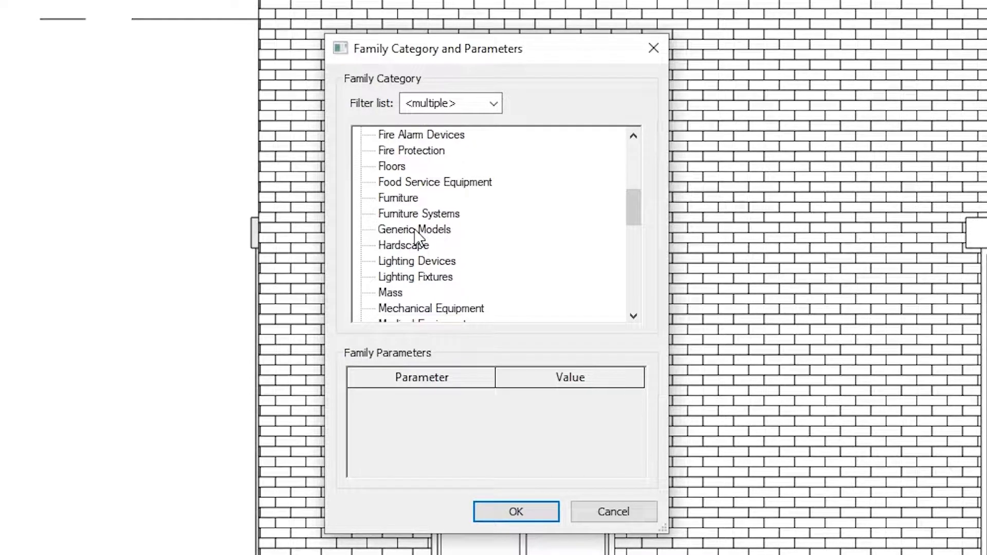
click(445, 230)
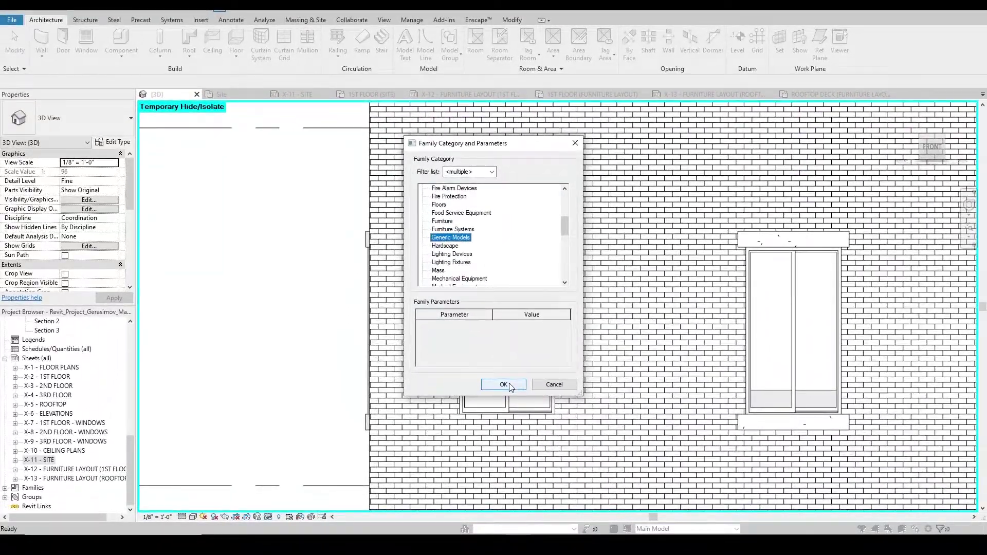
click(503, 384)
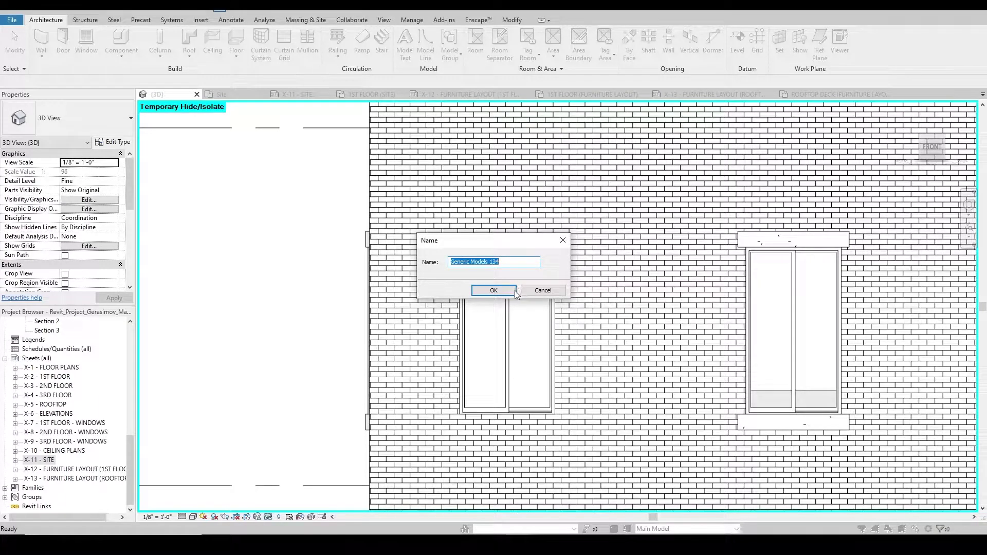
click(514, 291)
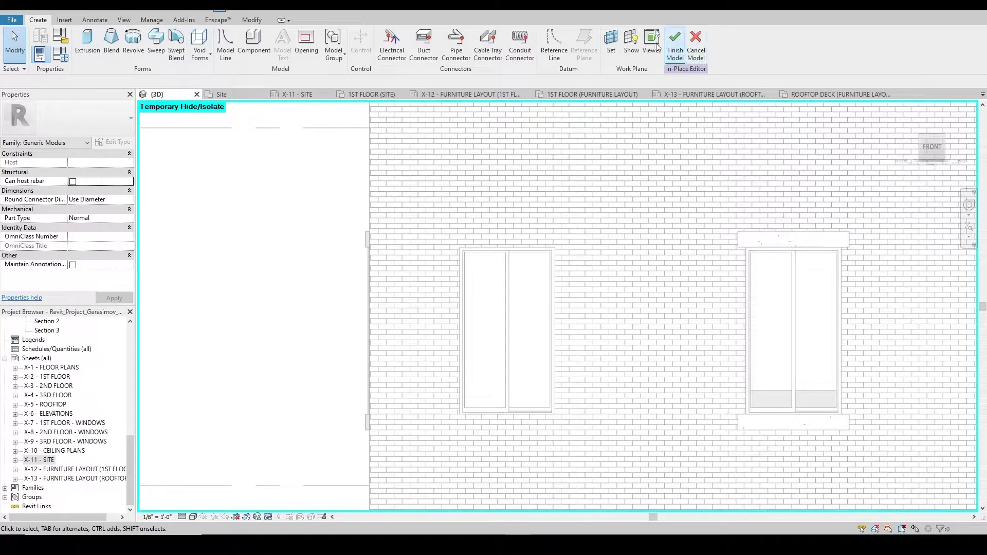
- Set the work plane by picking the face of the front Exterior - Brick on CMU wall
click(614, 42)
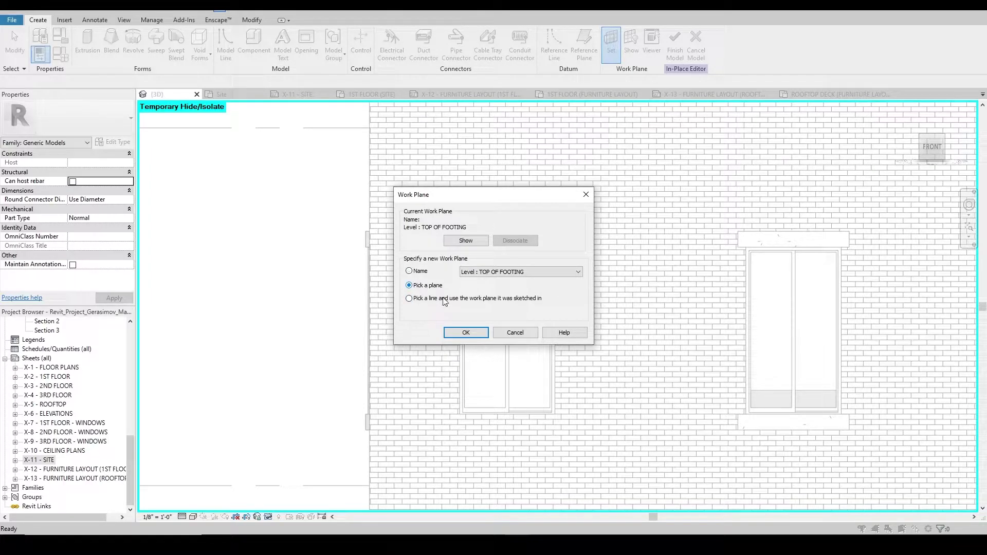
click(466, 332)
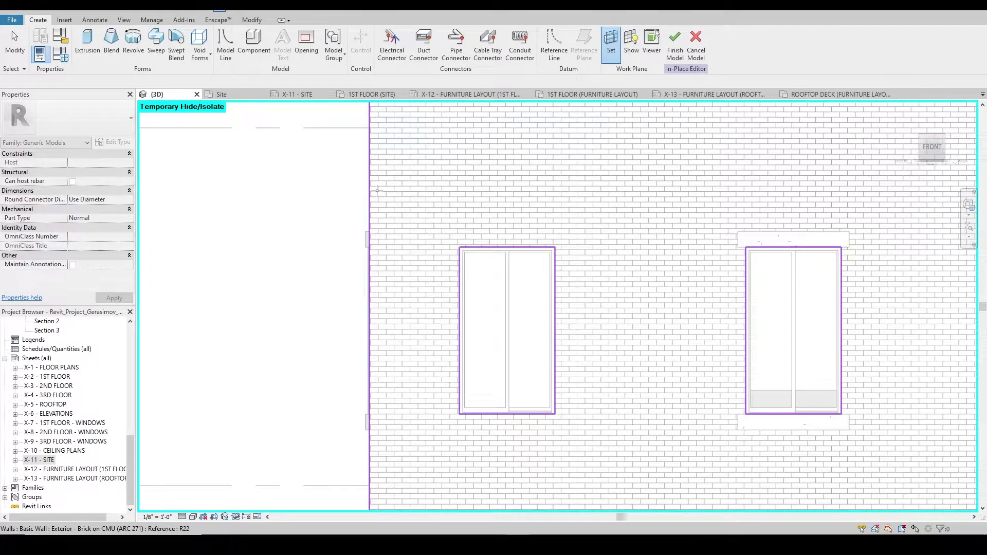
scroll(376, 190, down, 5)
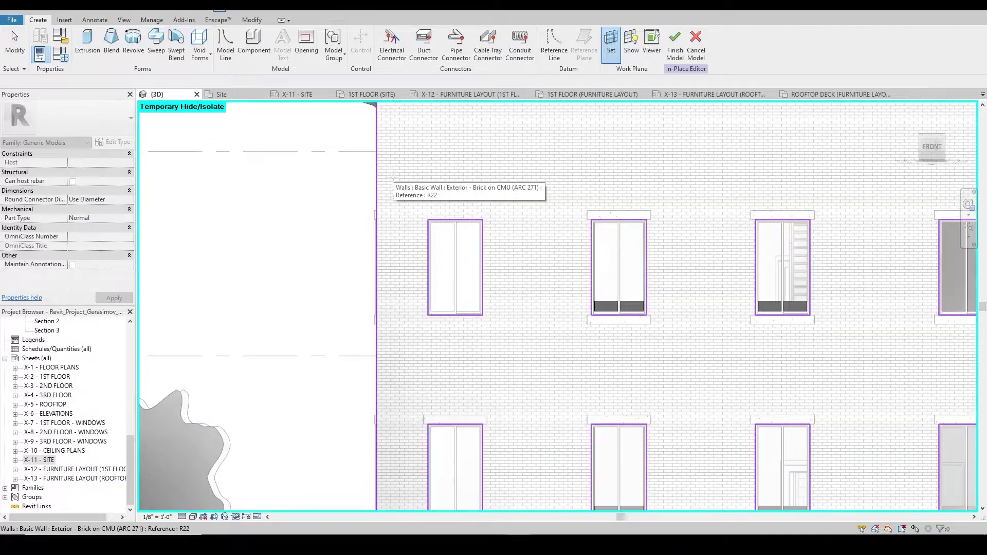
scroll(393, 176, down, 2)
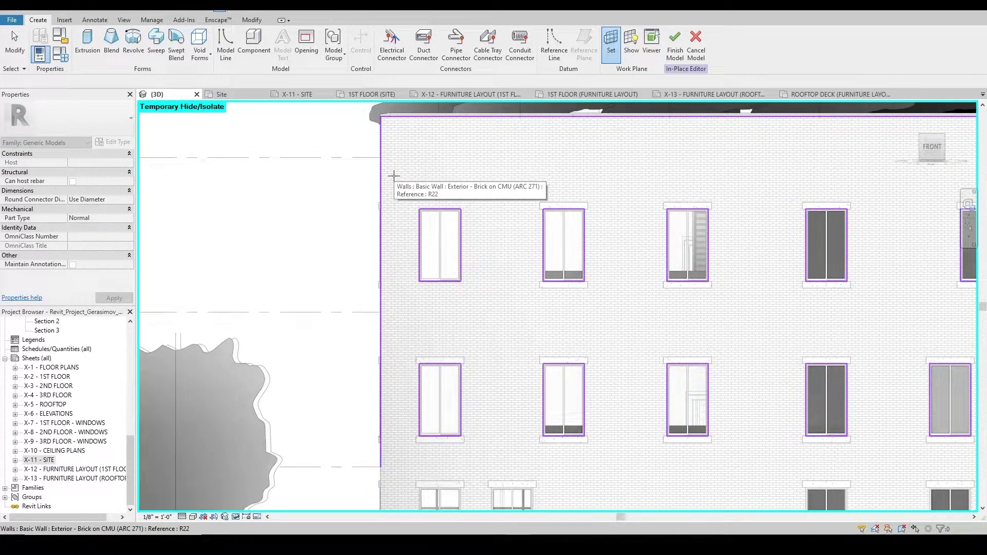
key(Escape)
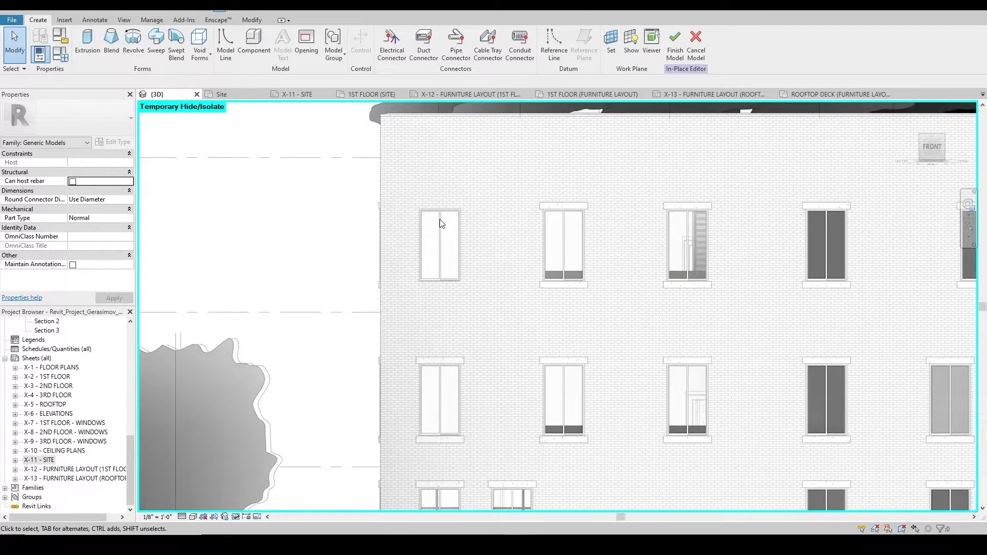
- Start an extrusion and review its assigned Concrete, Precast material without changing it
scroll(441, 222, up, 3)
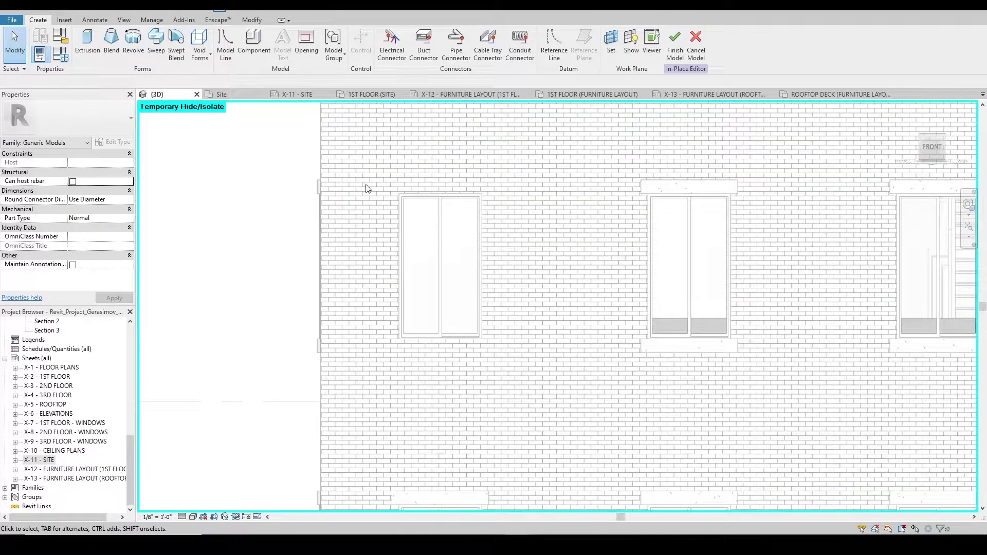
scroll(450, 307, up, 1)
middle_drag(409, 176, 406, 296)
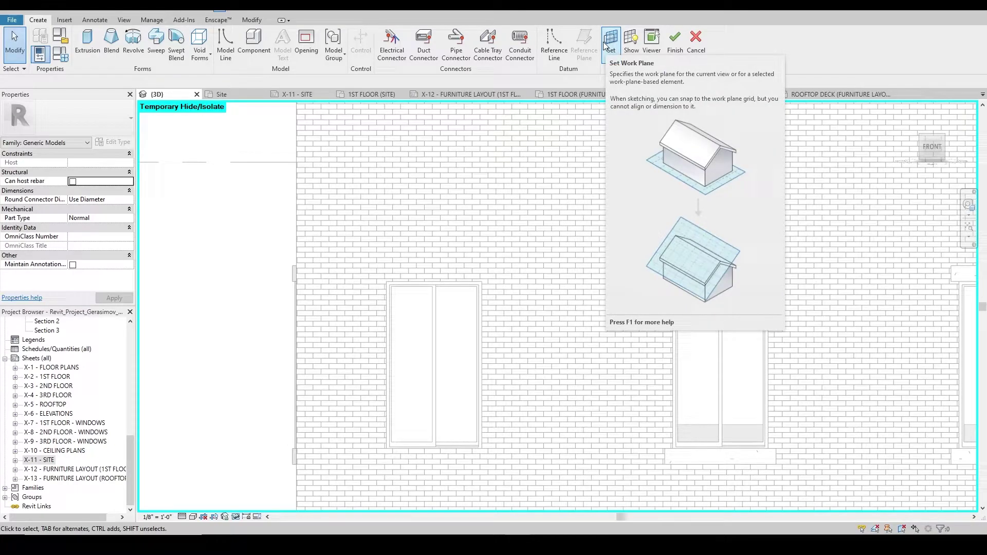
click(81, 49)
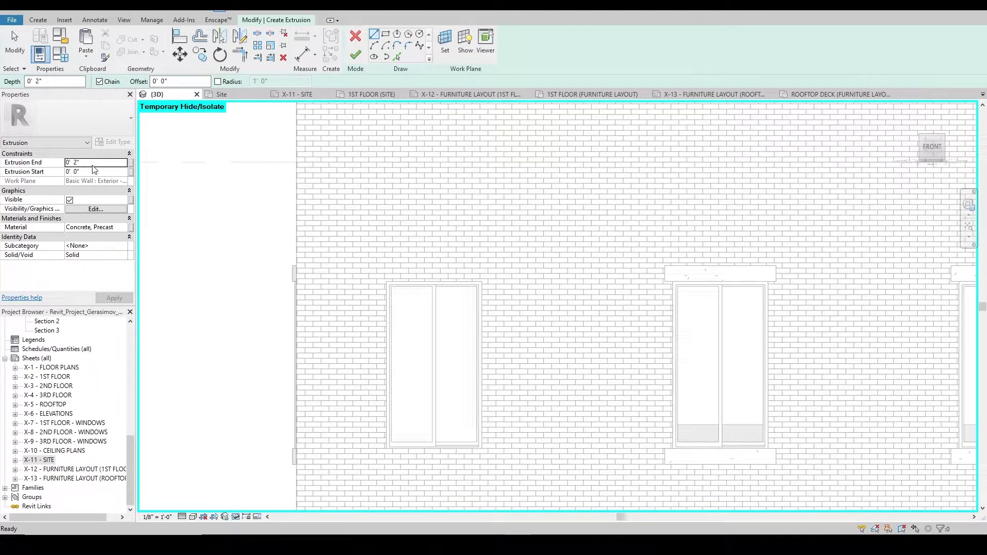
click(116, 227)
click(123, 227)
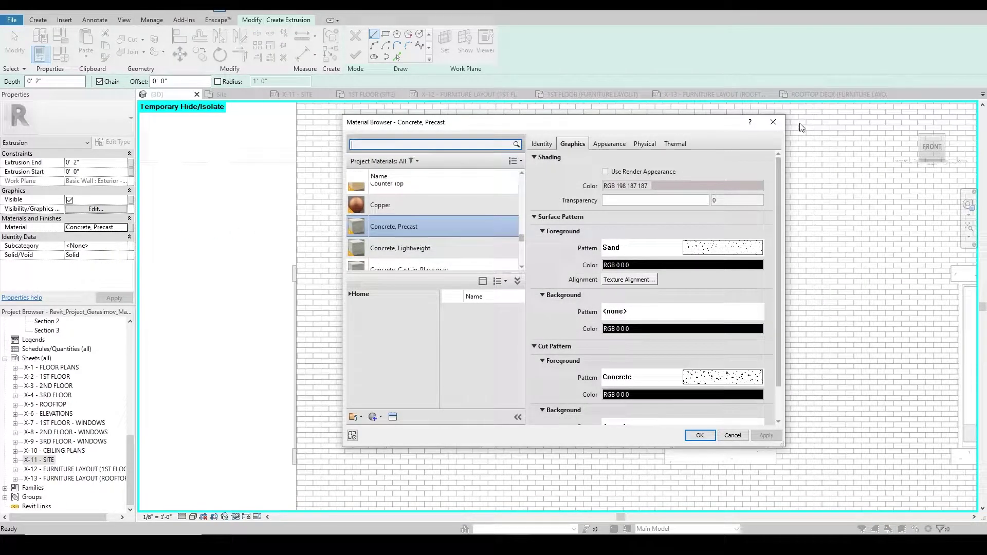
click(773, 122)
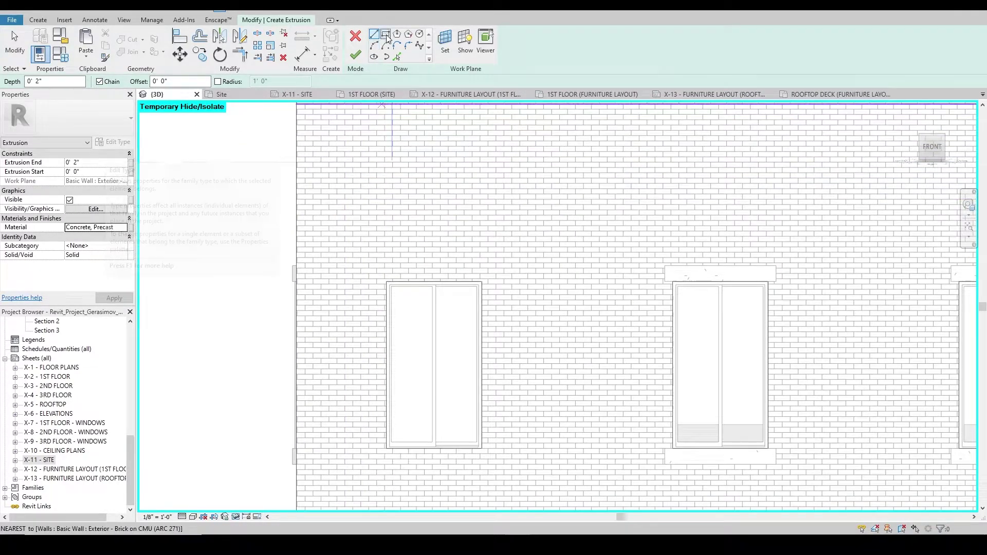
- Sketch the lintel's left end from the bare window's upper-left corner: 4" outward, then 8" up
scroll(398, 305, up, 3)
scroll(398, 306, up, 2)
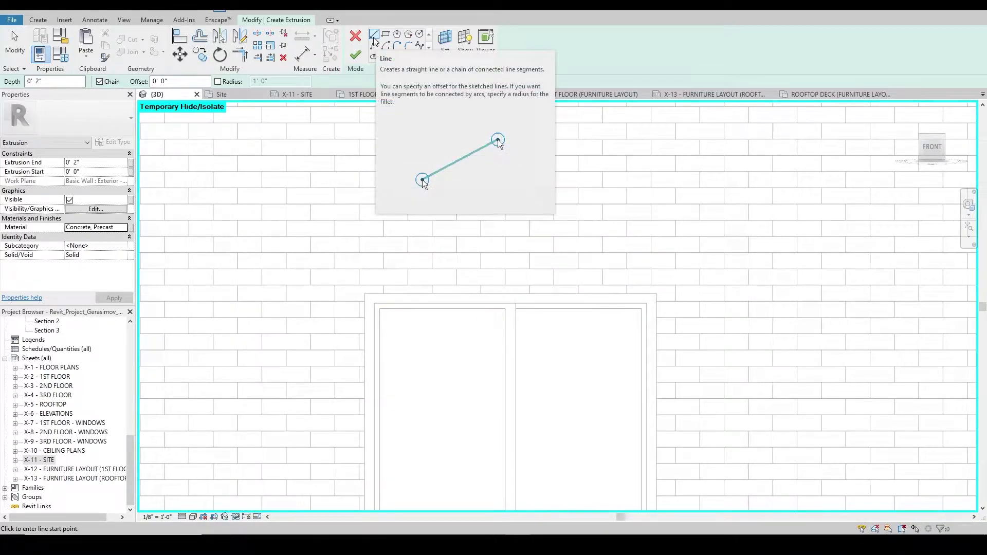
scroll(365, 286, up, 2)
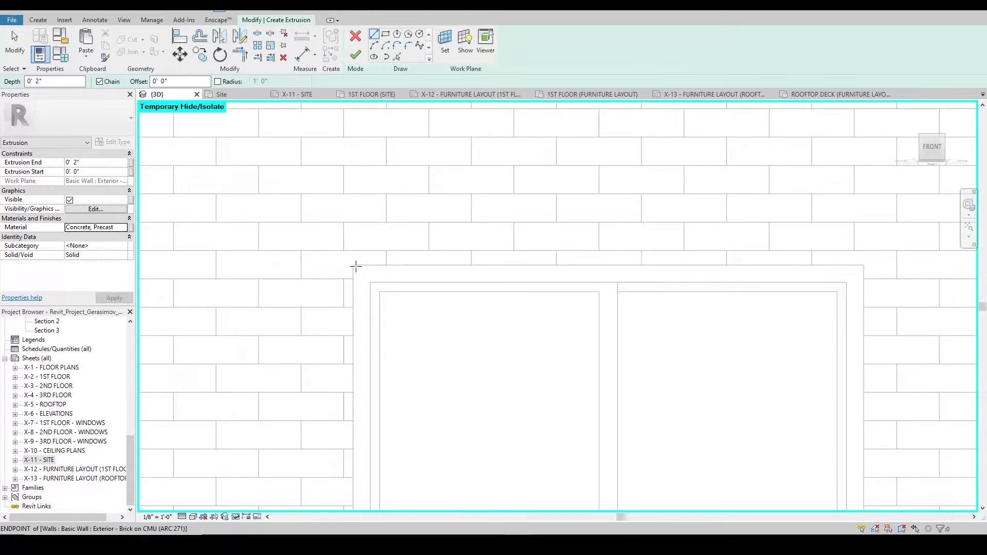
click(353, 266)
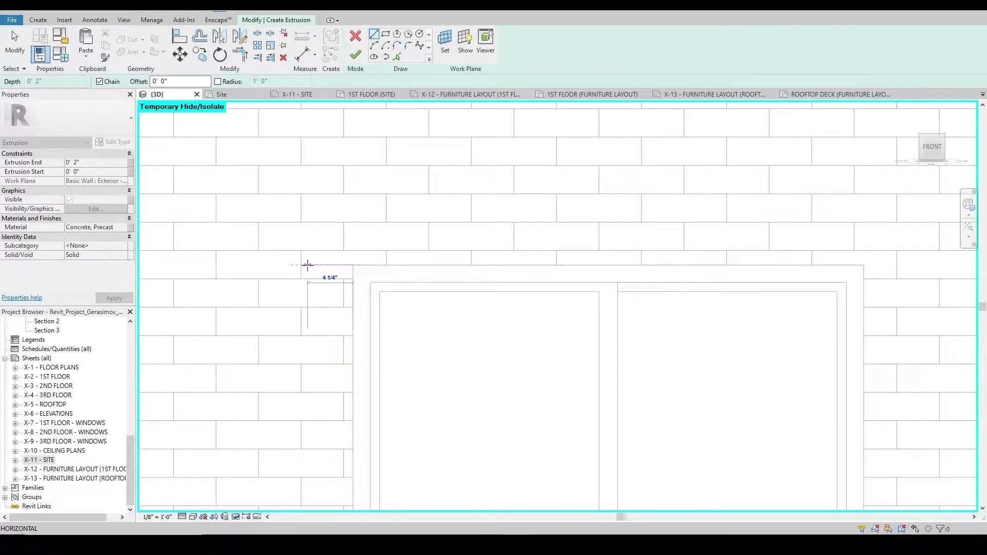
click(311, 264)
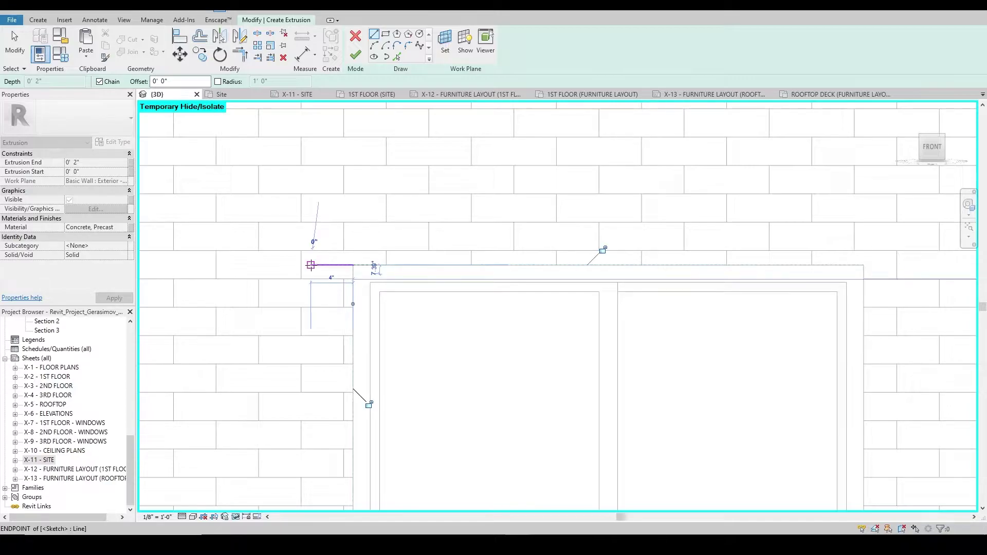
click(311, 180)
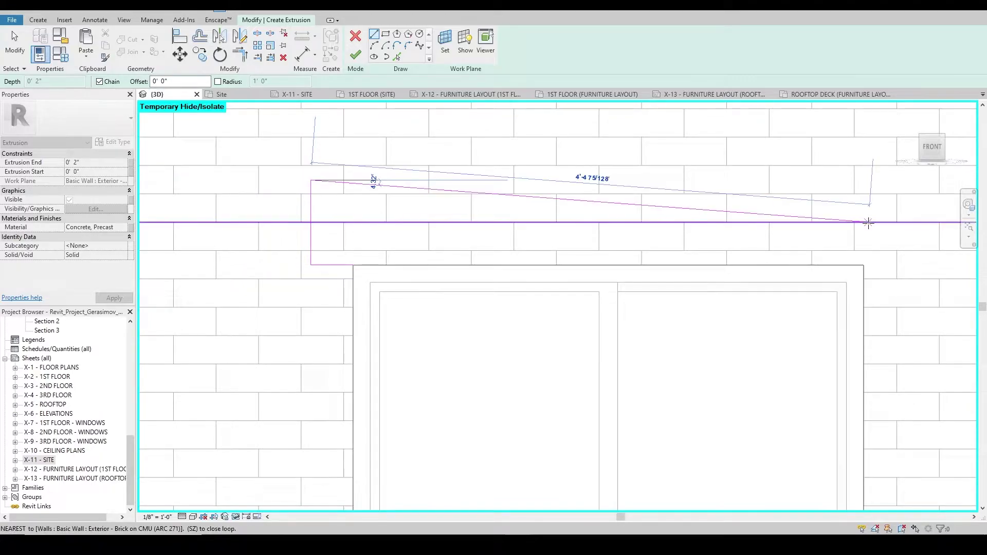
key(Escape)
key(Escape)
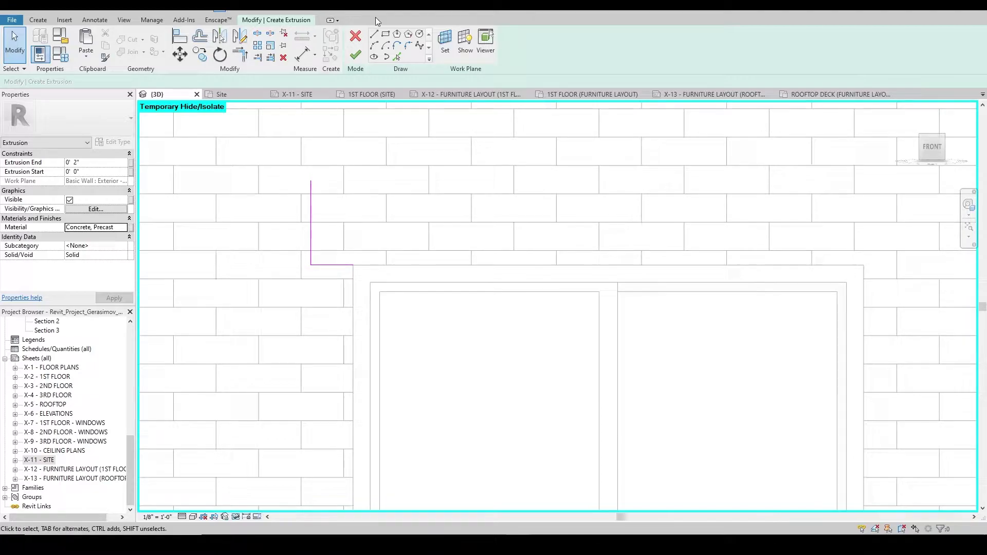
- Complete the lintel rectangle along the window head, extending 4" past the right corner, 8" up, and back across to the left end
click(373, 35)
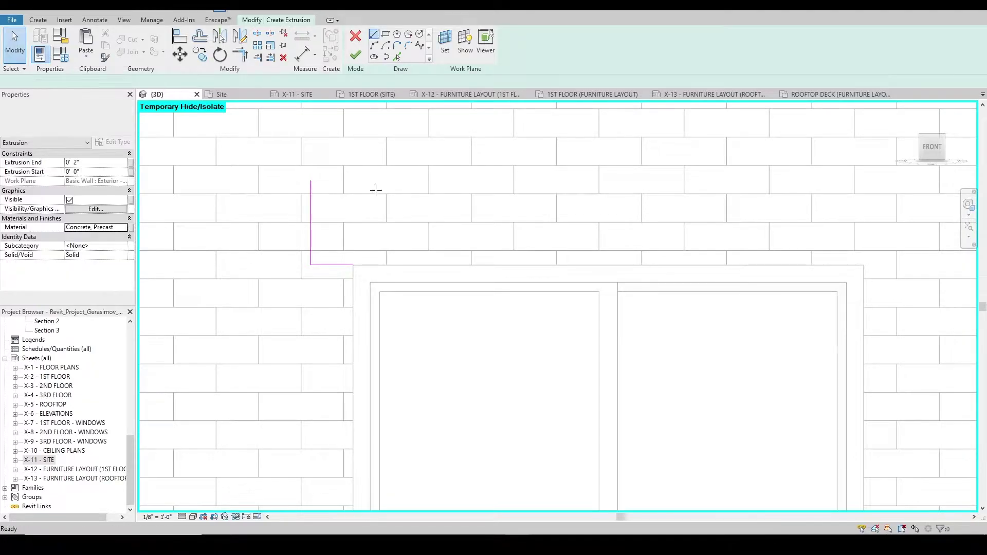
click(354, 266)
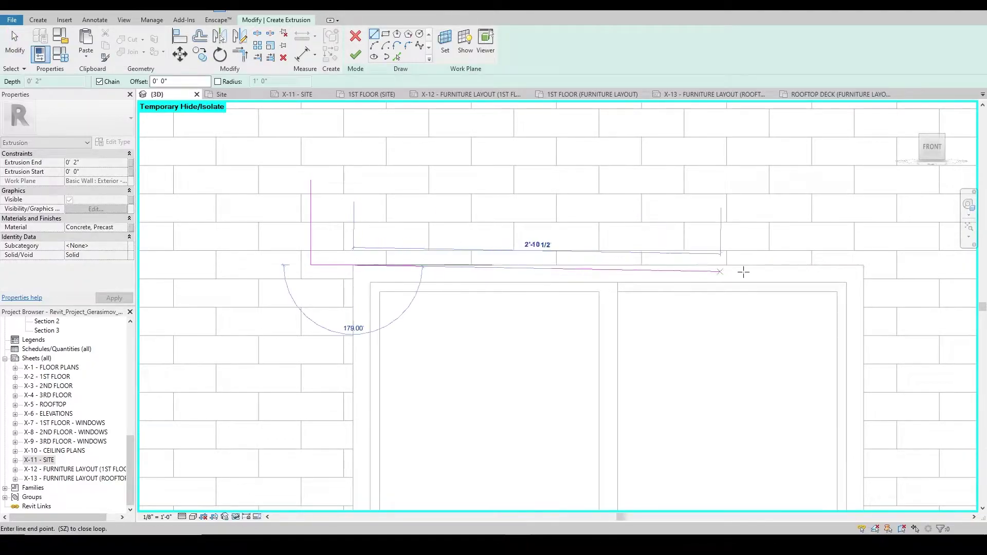
click(863, 264)
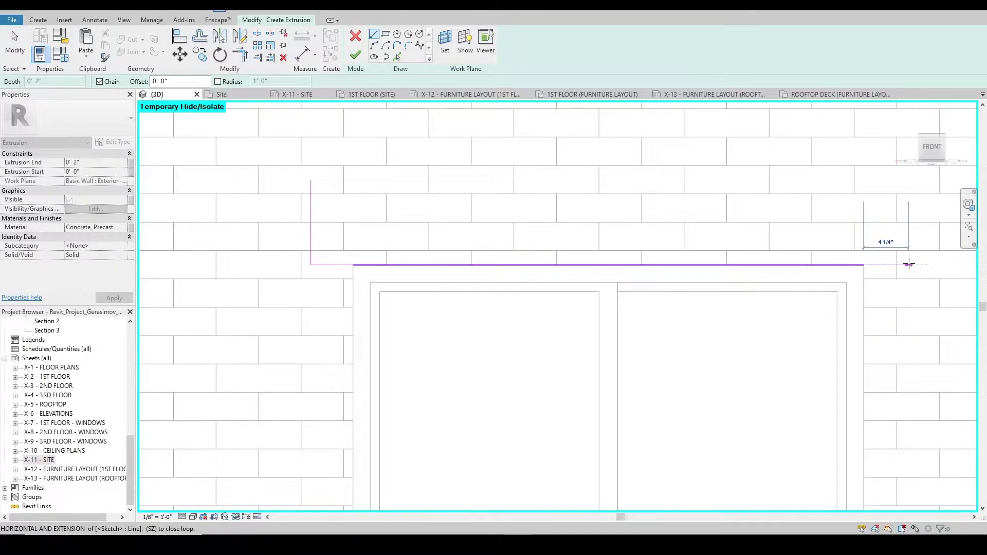
click(906, 265)
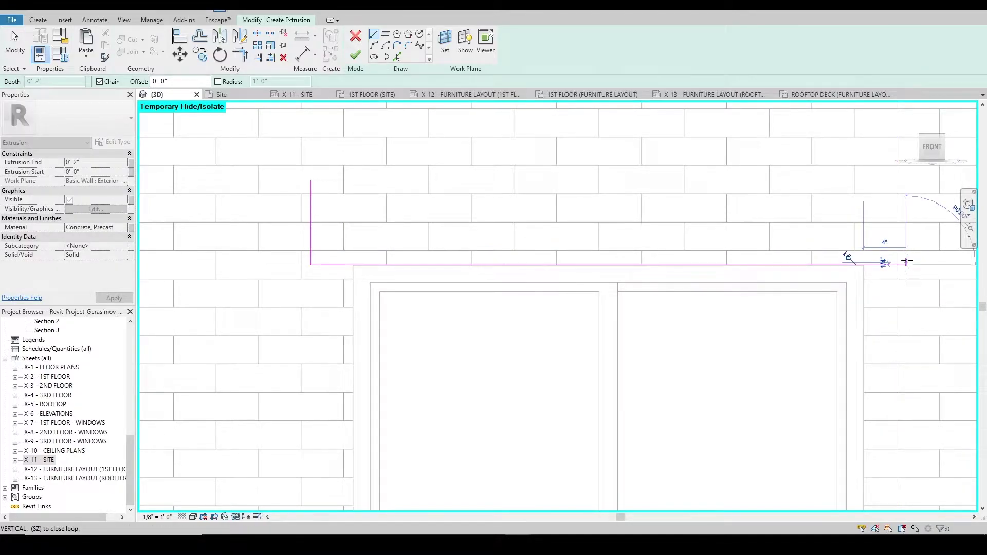
click(906, 180)
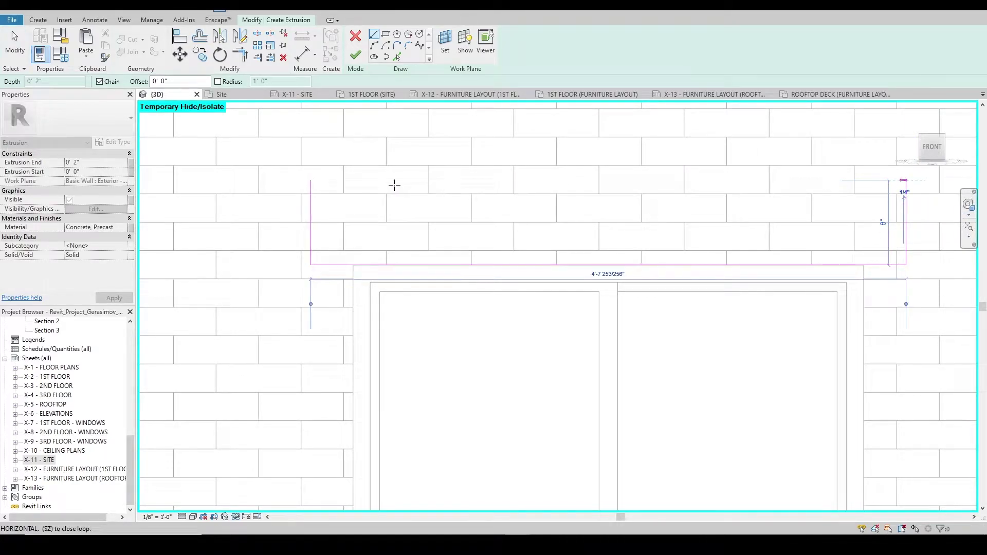
click(310, 180)
key(Escape)
key(Escape)
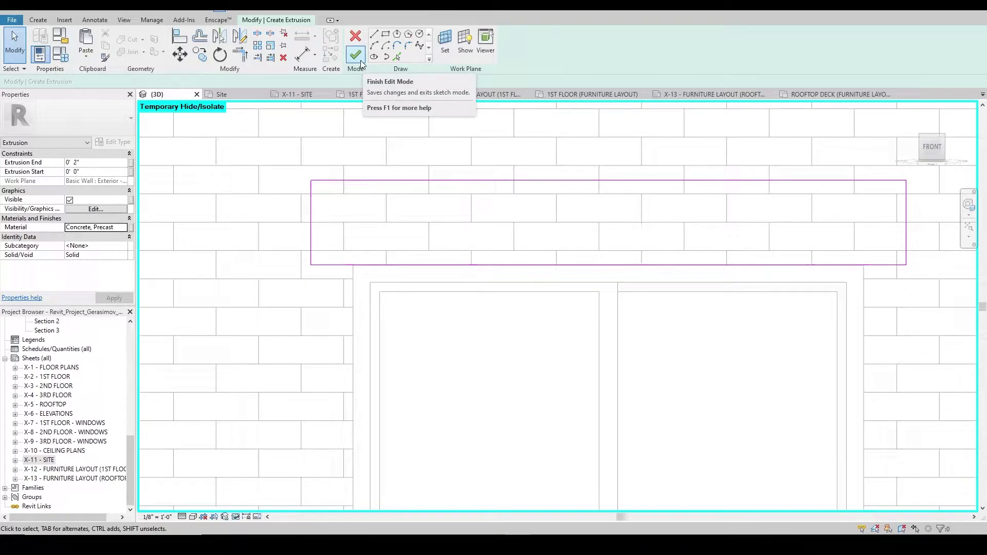
- Finish the sketch of the precast lintel extrusion above the window
click(360, 60)
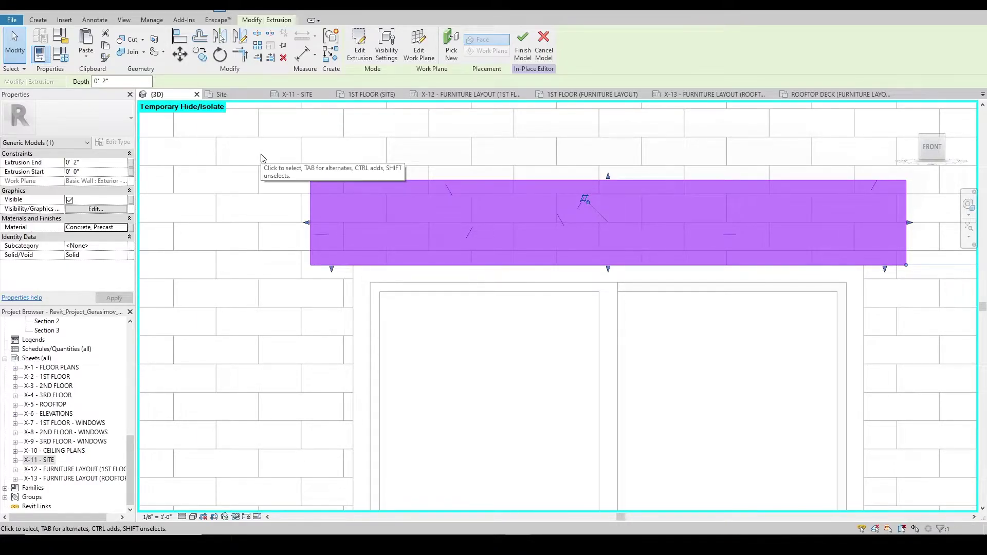
scroll(261, 157, down, 4)
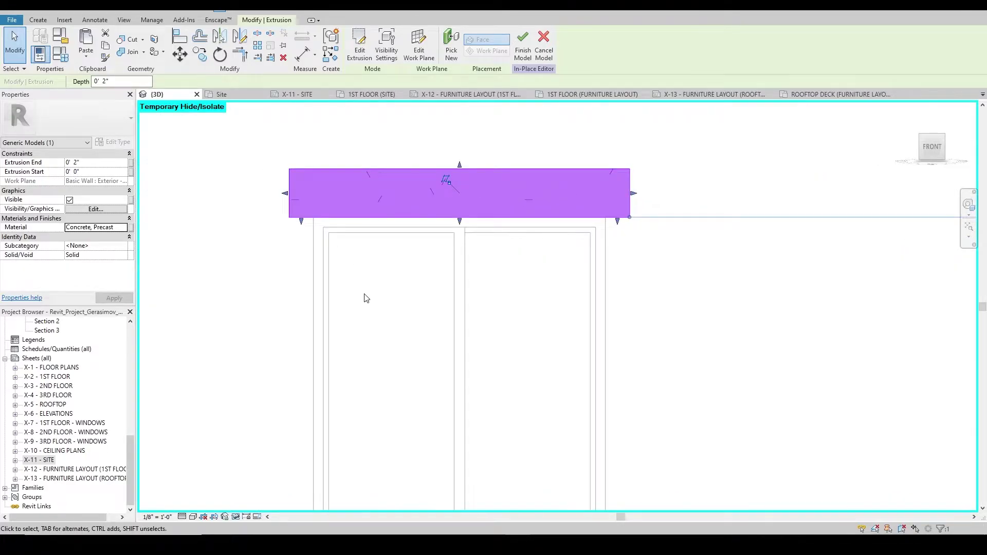
middle_drag(411, 263, 409, 249)
scroll(346, 154, down, 3)
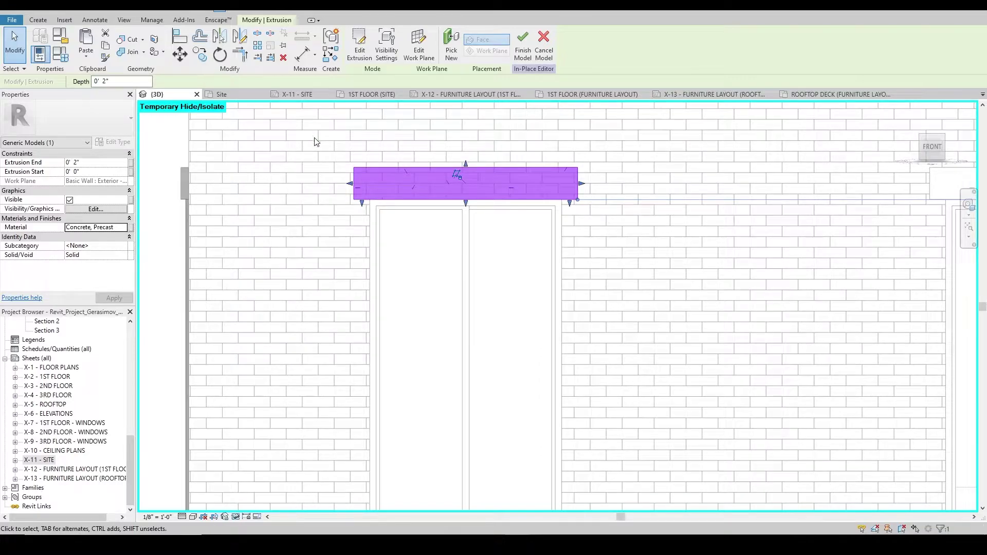
- Copy the lintel from its top edge down to the window's bottom edge to form a matching sill
key(c)
key(o)
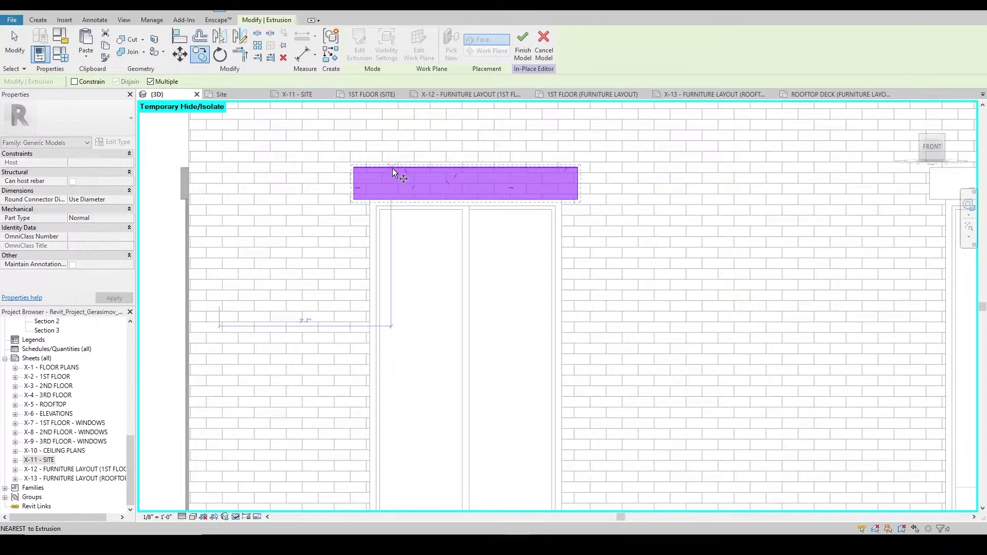
scroll(392, 169, up, 4)
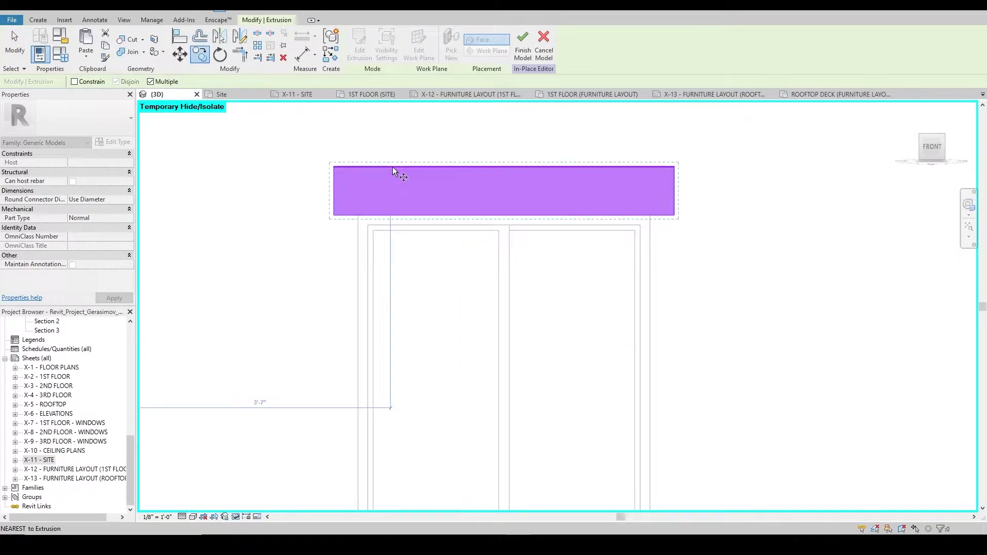
click(393, 165)
middle_drag(412, 383, 421, 246)
scroll(422, 246, down, 3)
middle_drag(423, 357, 416, 183)
scroll(423, 368, up, 3)
scroll(405, 350, up, 1)
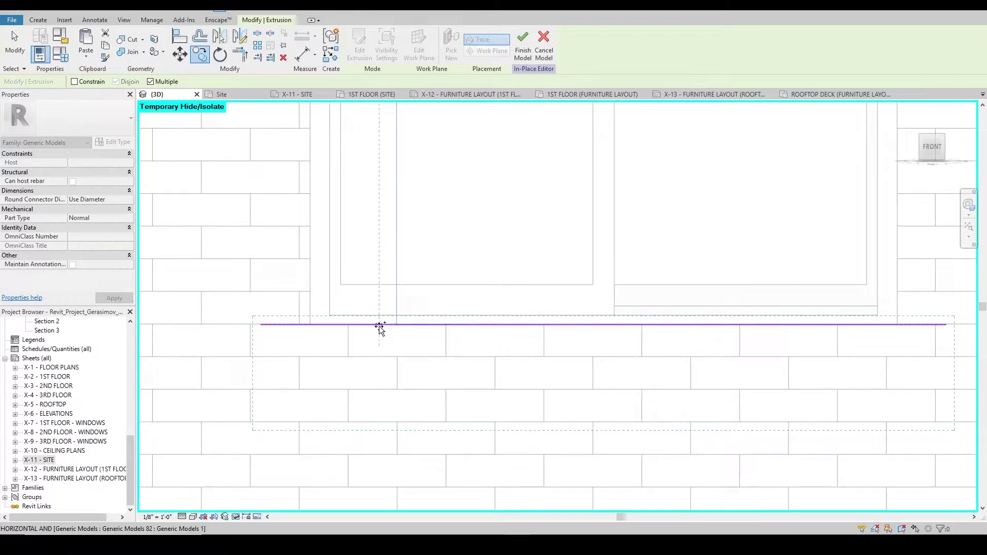
click(379, 324)
scroll(379, 326, down, 2)
middle_drag(388, 286, 398, 381)
scroll(395, 327, down, 2)
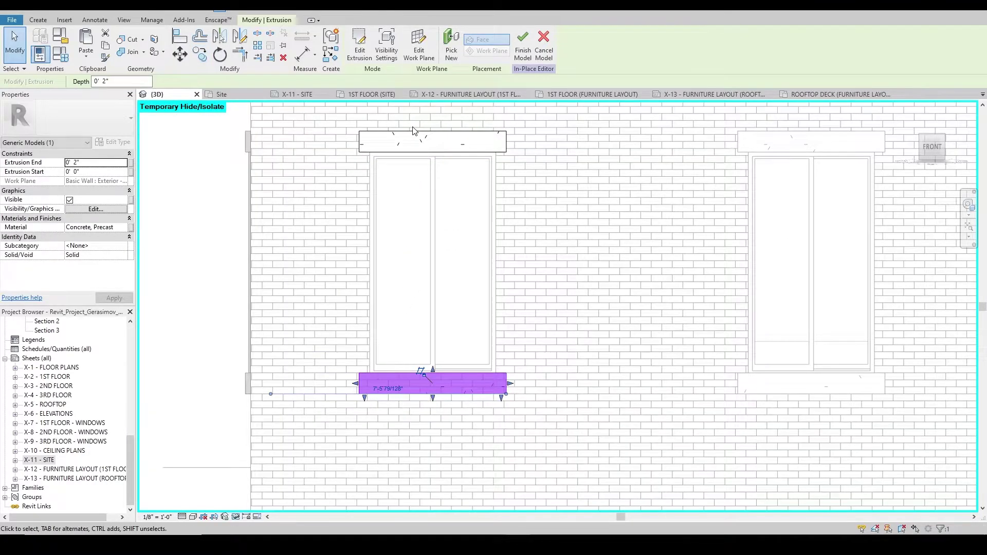
- Finish the in-place model containing the lintel and sill, and save the project
ctrl+click(415, 135)
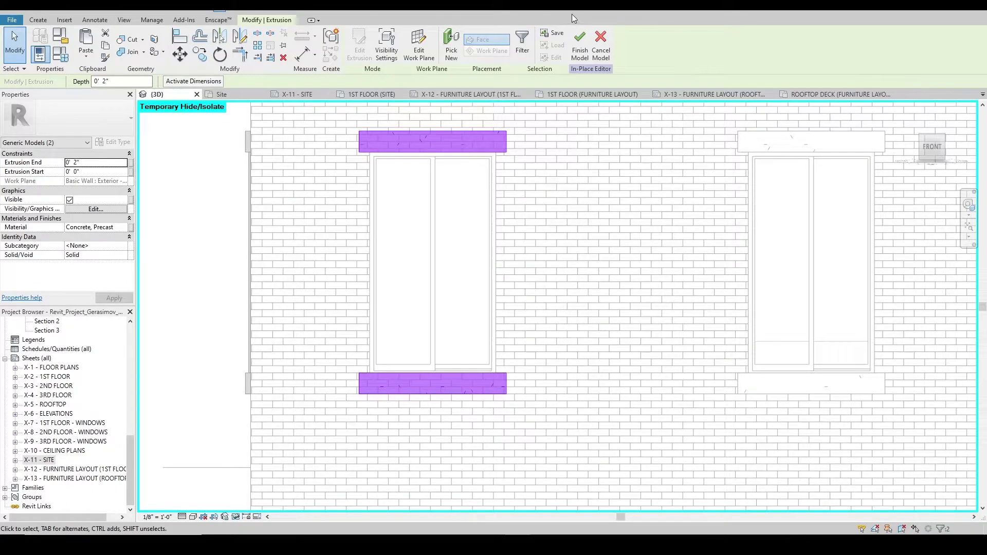
click(581, 38)
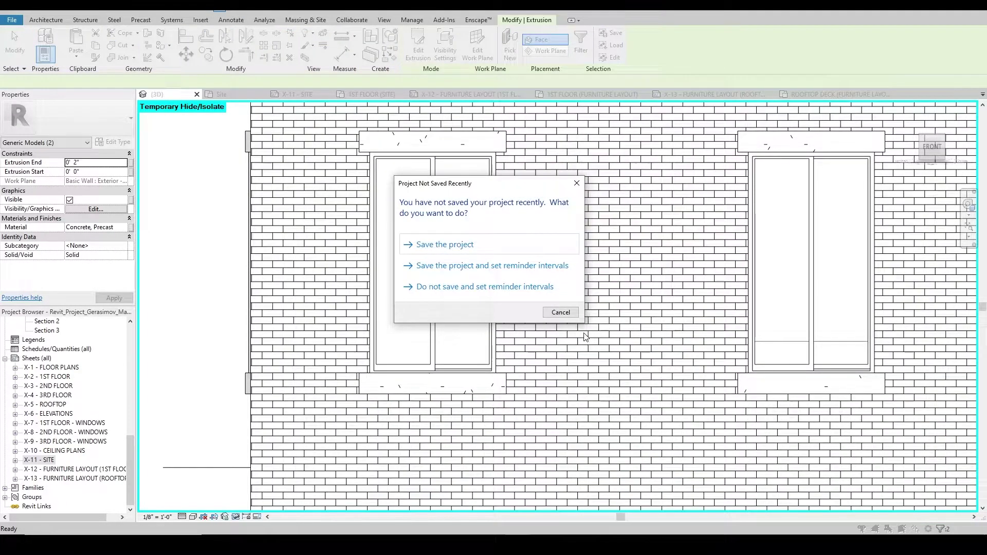
click(493, 247)
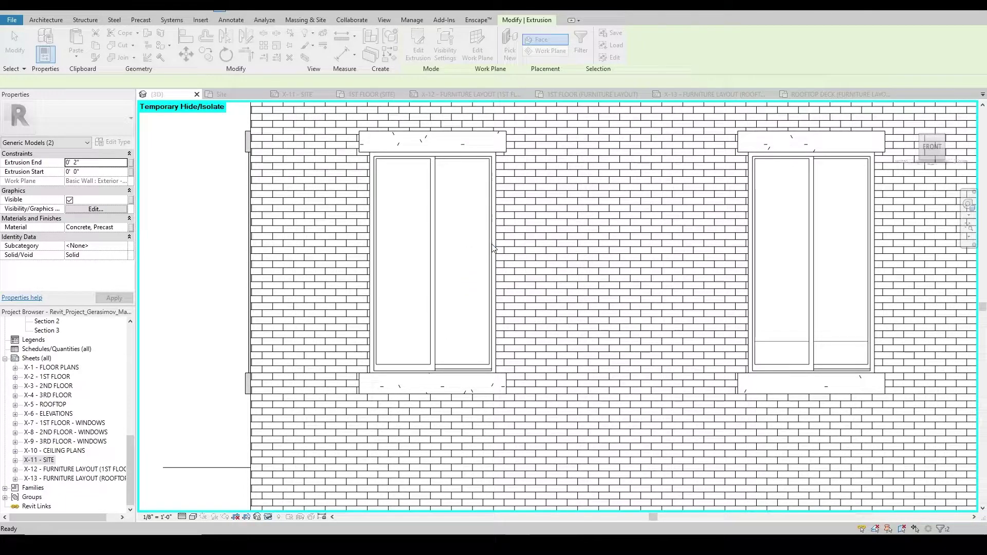
- Try enlarging the sill past the window's left side and in depth with the in-place model's shape handles
click(485, 385)
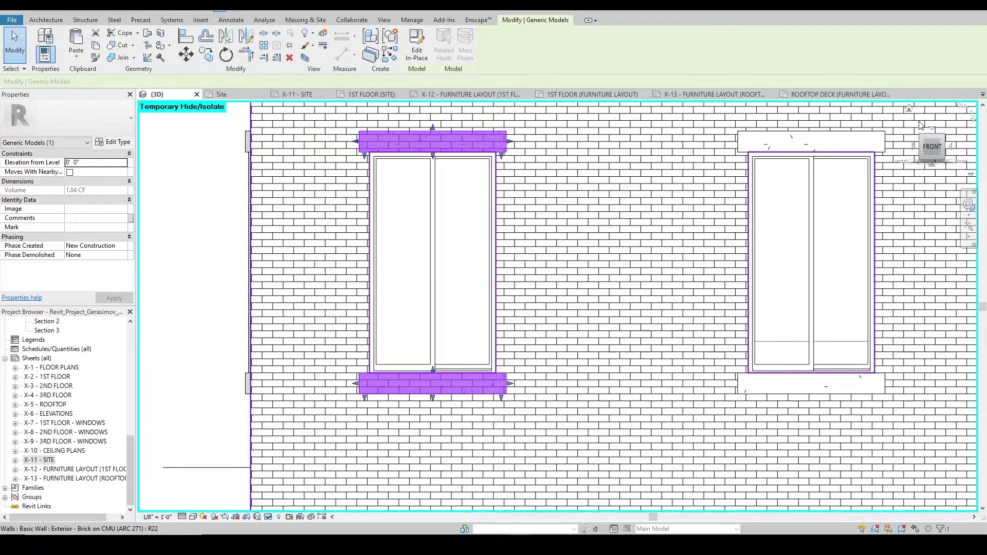
shift+middle_drag(654, 226, 541, 365)
scroll(497, 205, up, 5)
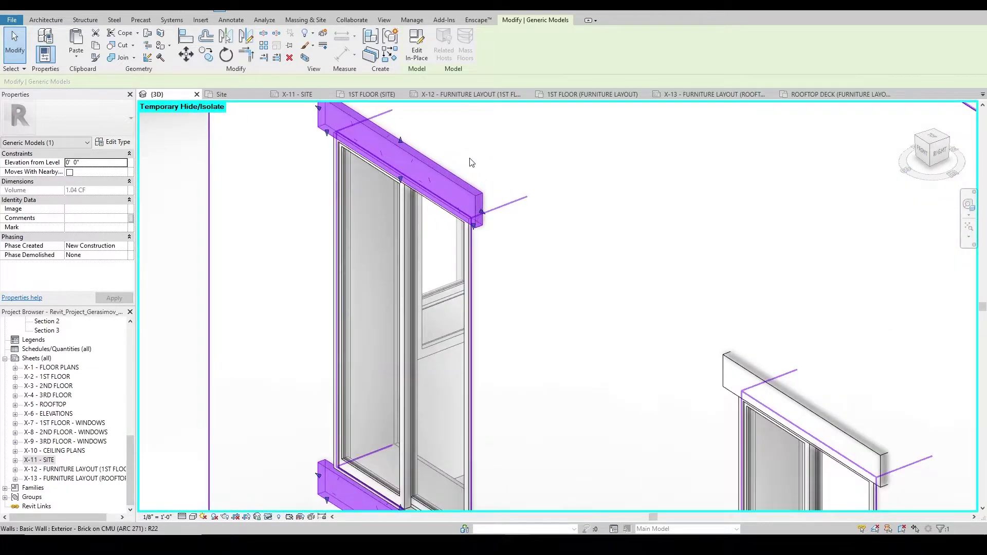
scroll(497, 205, up, 3)
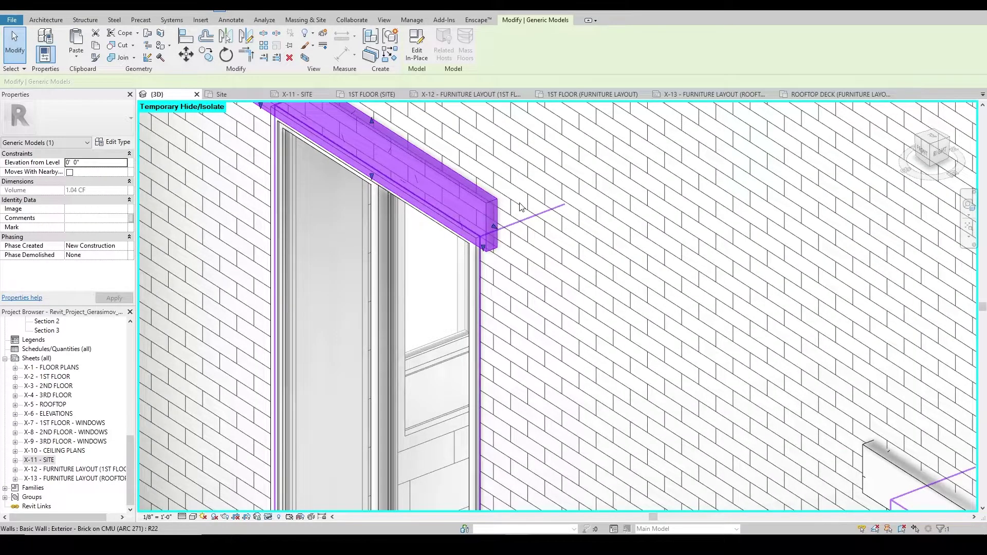
scroll(519, 209, down, 5)
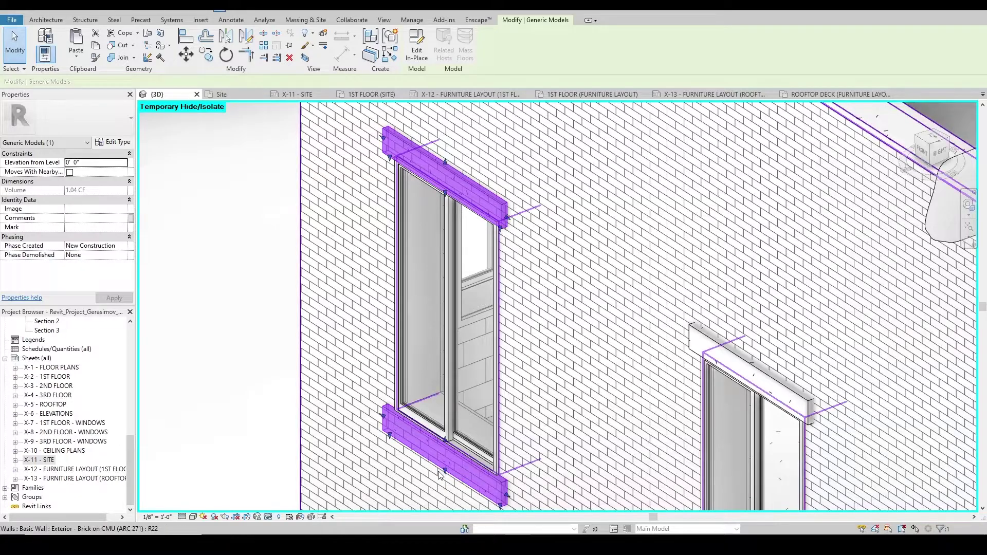
drag(445, 483, 445, 485)
drag(382, 423, 368, 414)
drag(433, 463, 449, 457)
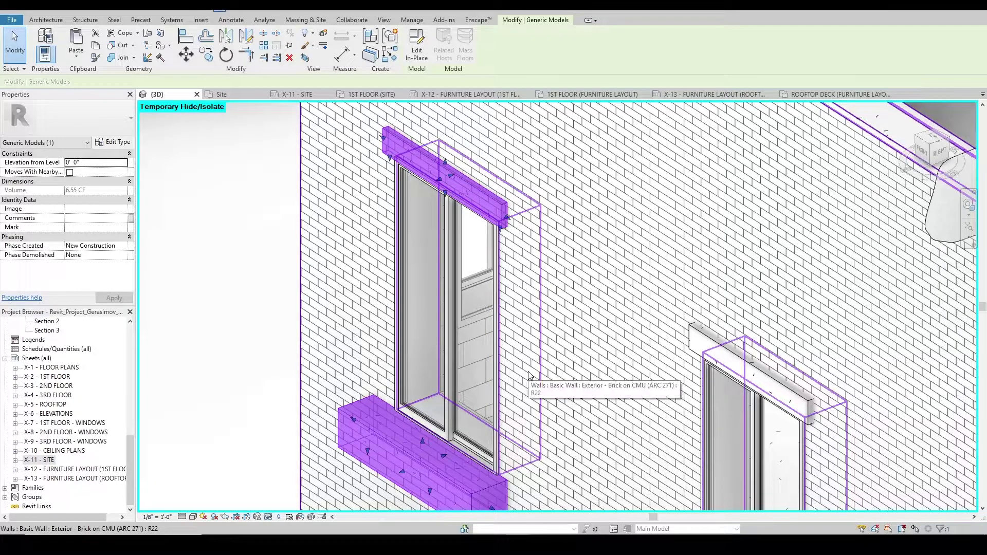
key(Escape)
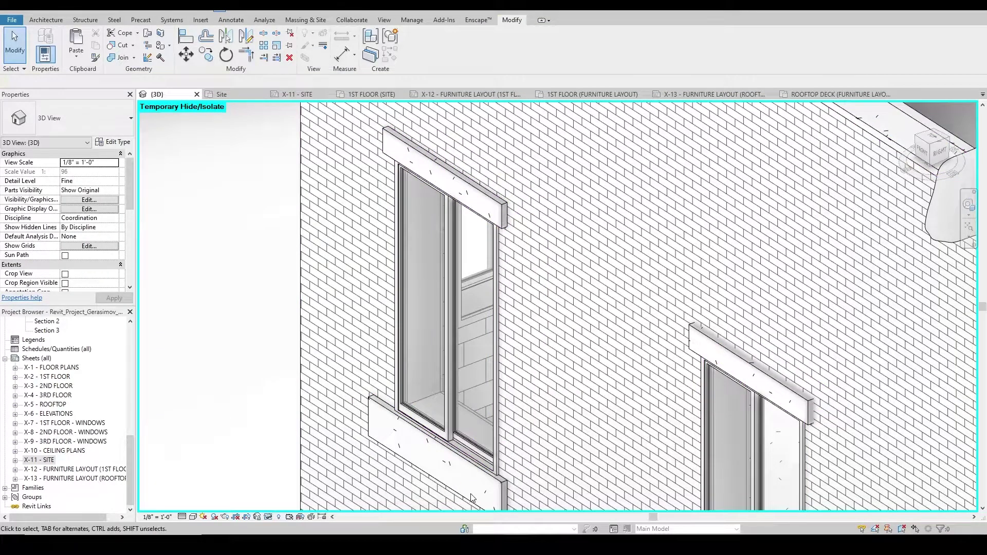
click(492, 482)
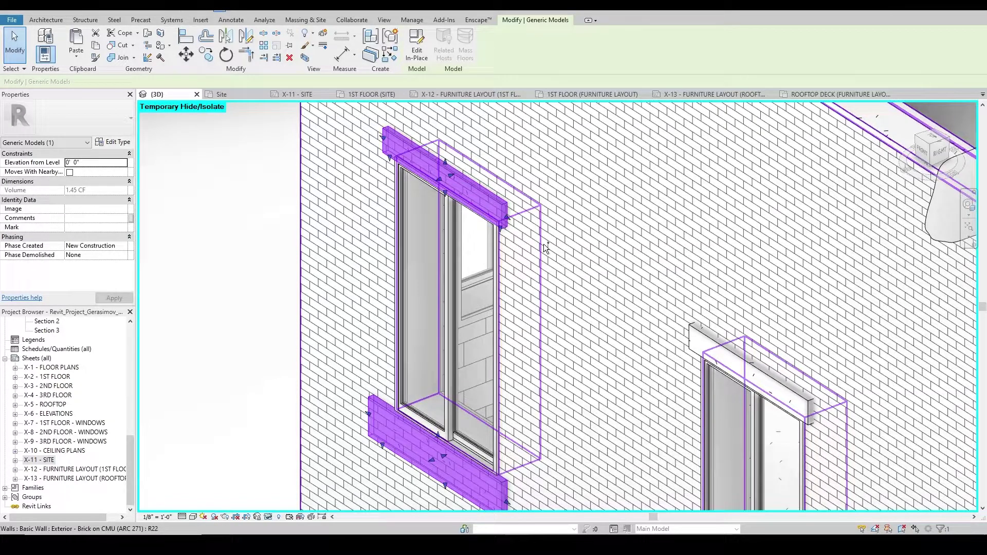
key(Escape)
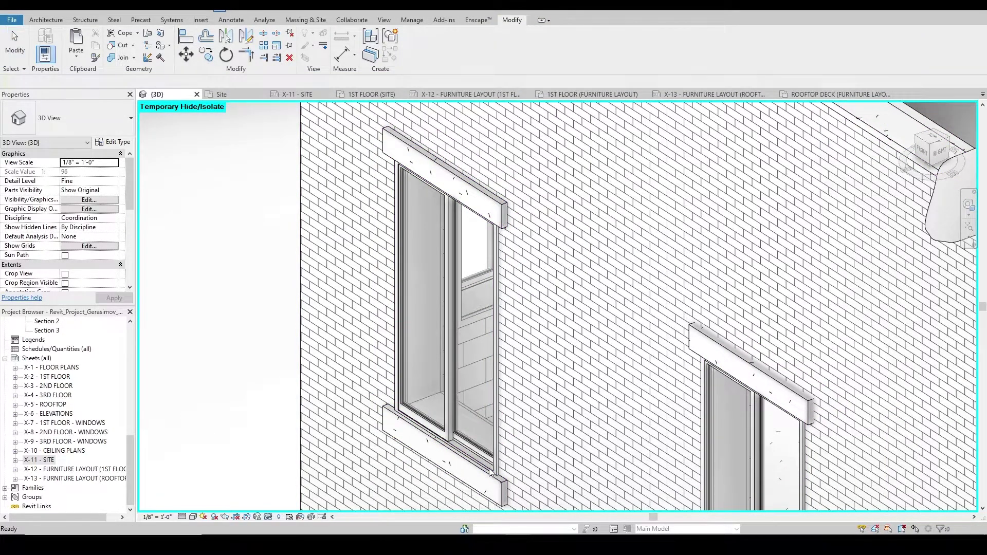
- Stretch the lintel's back face deeper into the brick wall with its shape handle
click(454, 184)
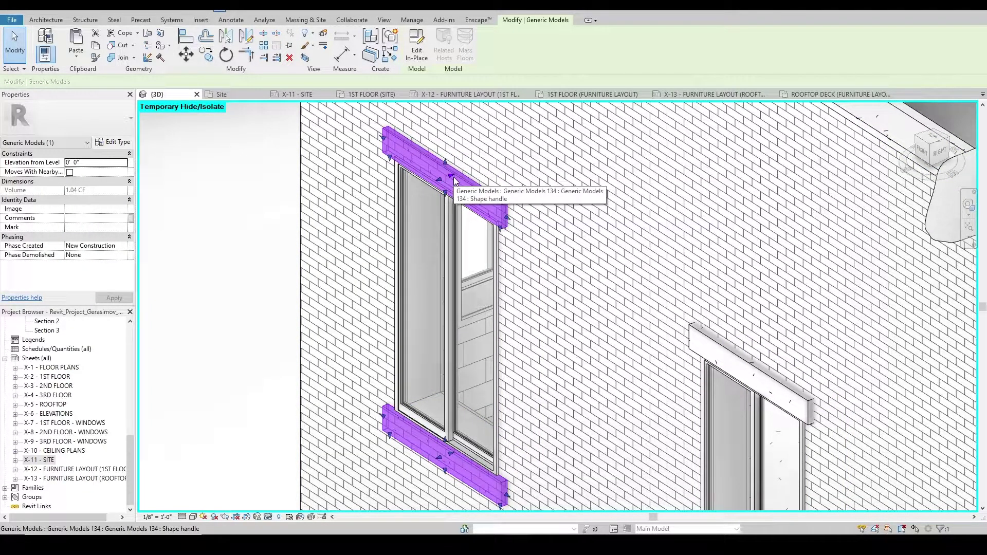
click(305, 57)
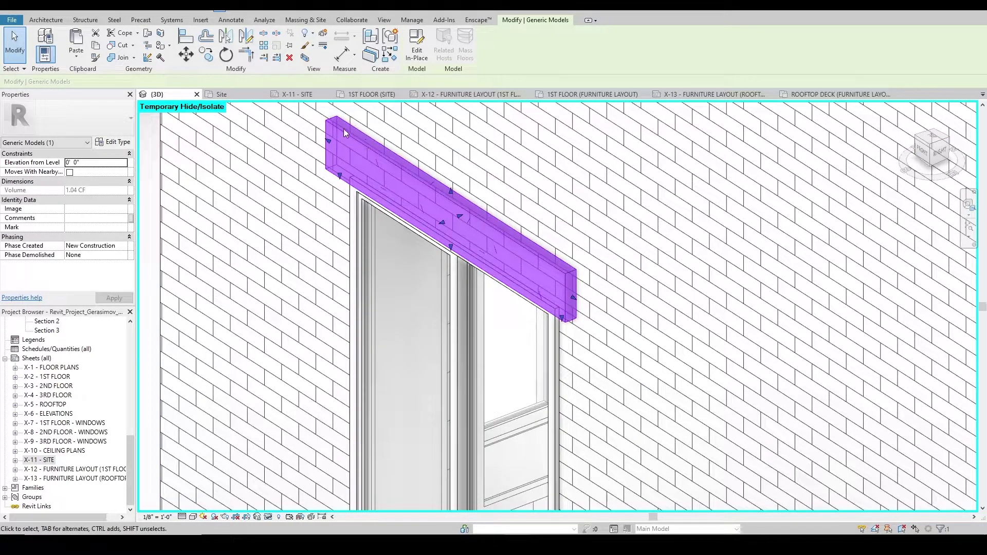
scroll(325, 125, down, 2)
scroll(326, 125, down, 1)
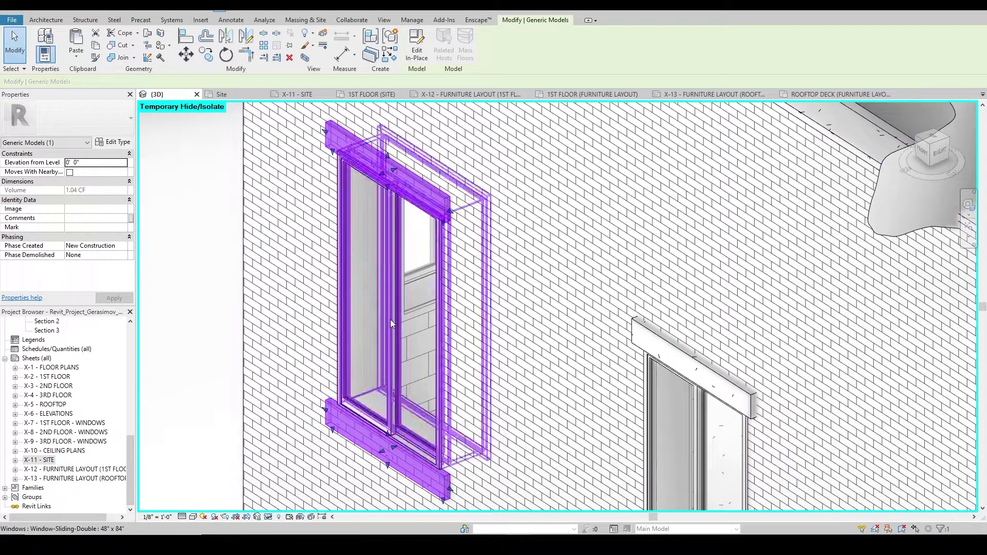
scroll(436, 231, up, 5)
scroll(436, 230, down, 3)
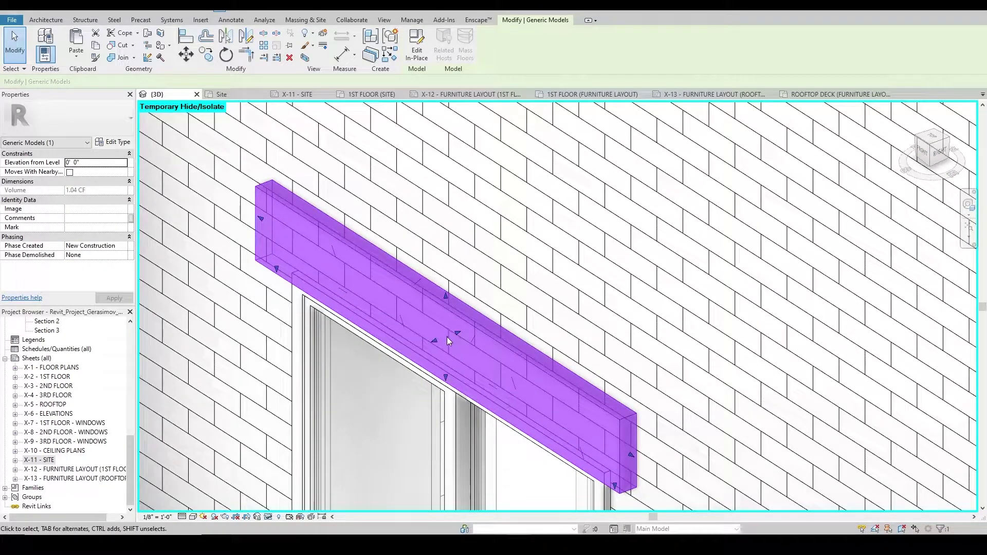
drag(457, 334, 478, 329)
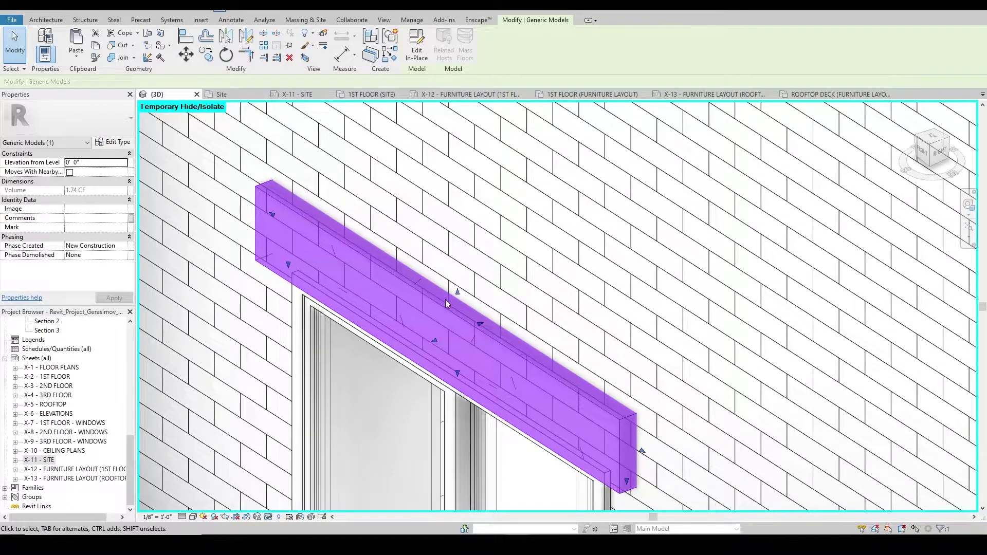
- Stretch the sill's back face deeper into the brick wall with its shape handle
scroll(451, 286, down, 5)
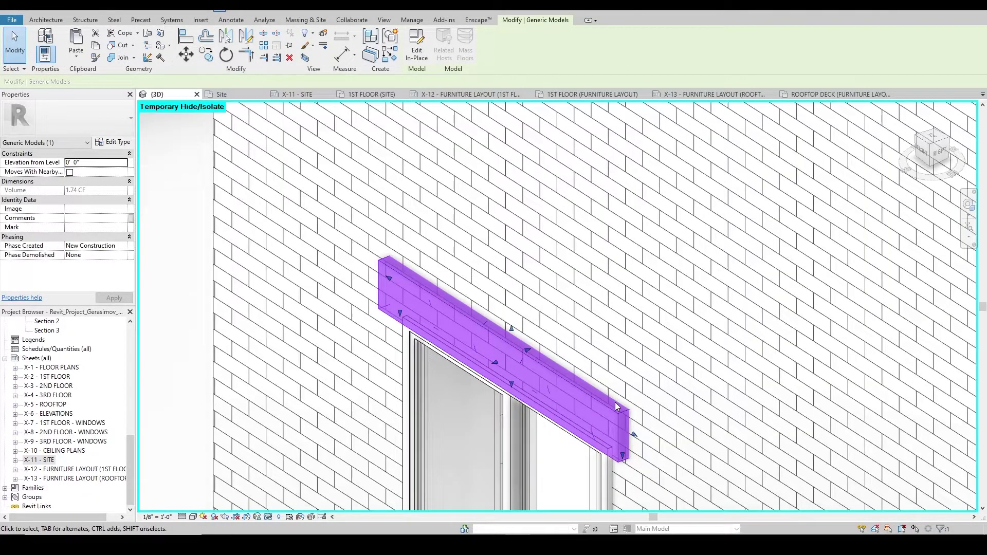
scroll(487, 280, down, 1)
scroll(505, 380, up, 4)
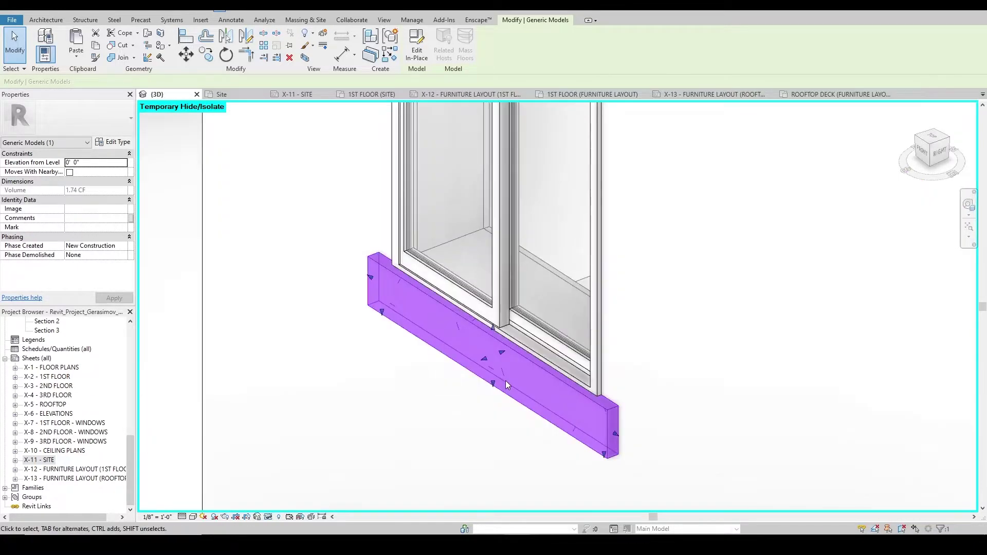
drag(498, 347, 507, 348)
scroll(524, 393, down, 5)
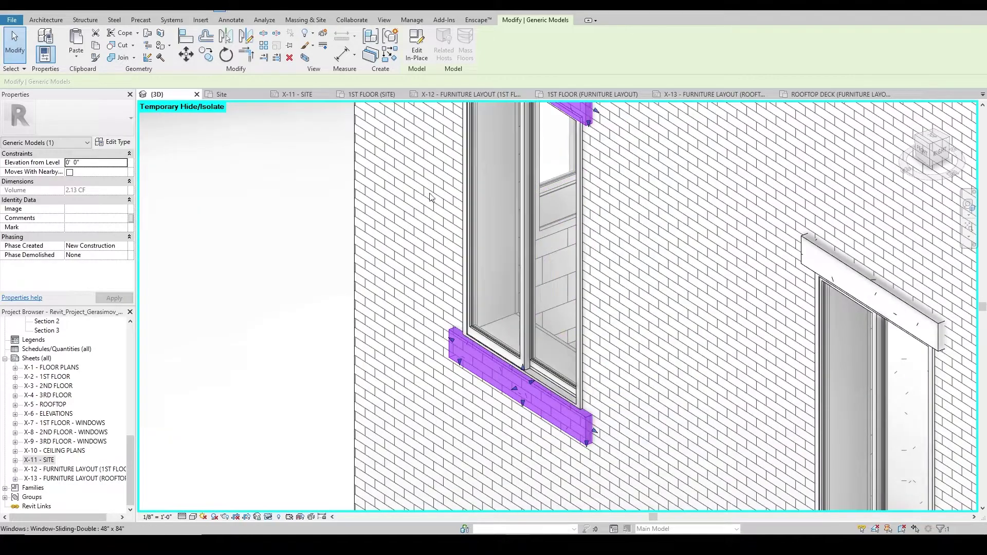
key(Escape)
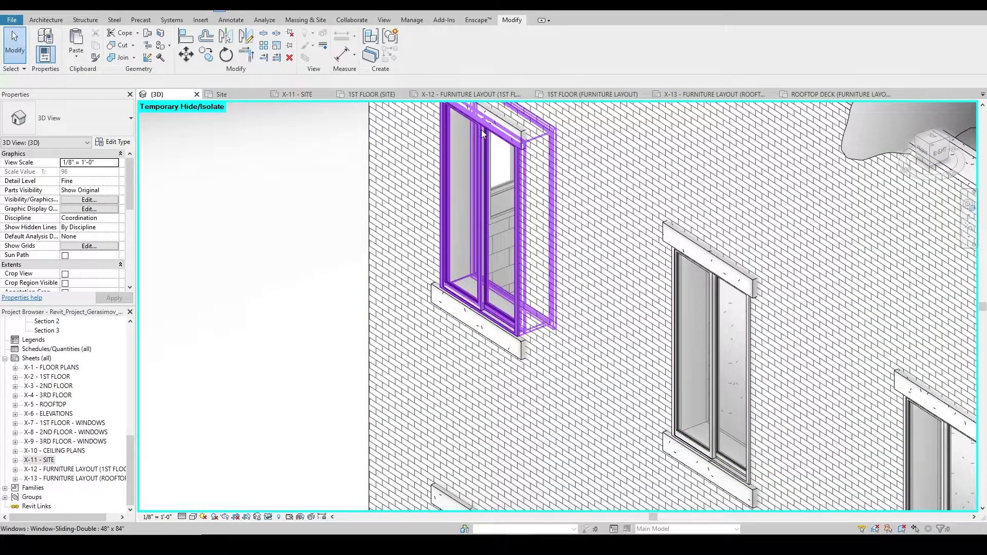
- Copy the front facade's upper corner-window lintel and sill to the neighbouring window, using the window openings' upper corners as reference points
click(517, 344)
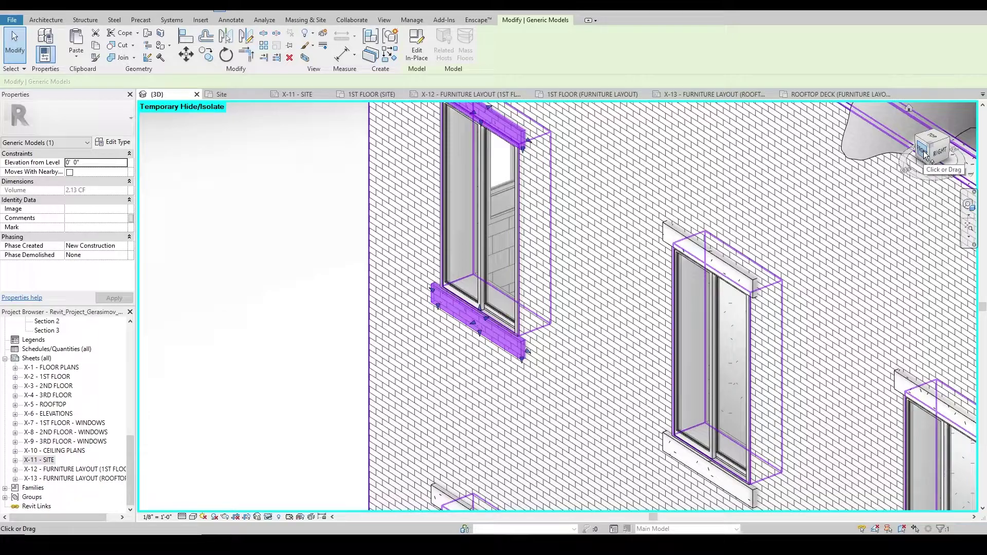
drag(924, 155, 925, 157)
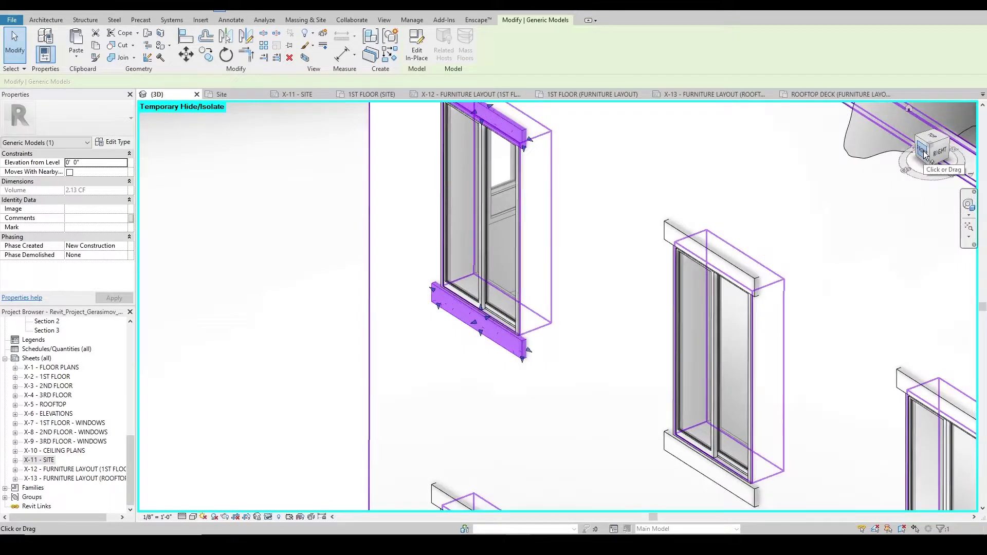
click(923, 154)
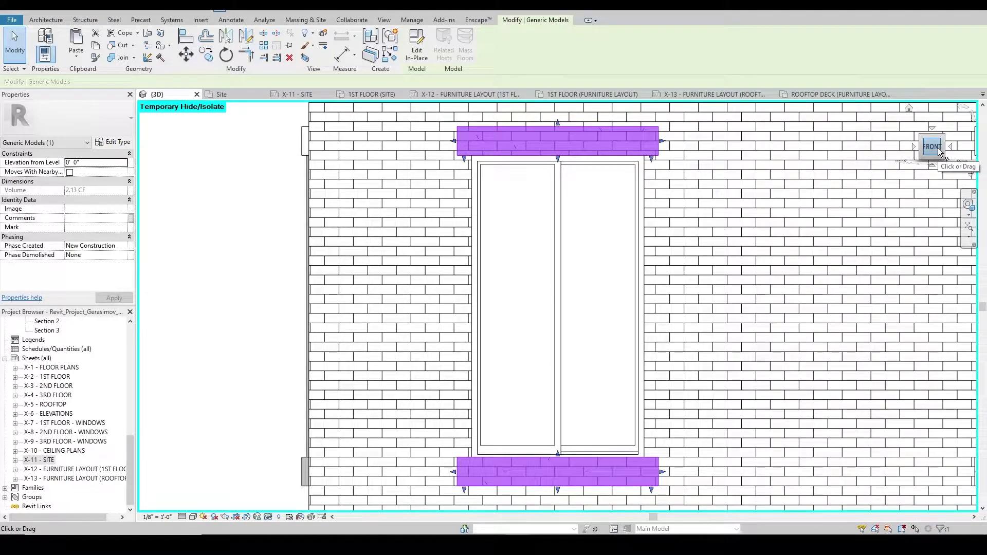
scroll(545, 208, down, 3)
scroll(522, 211, up, 2)
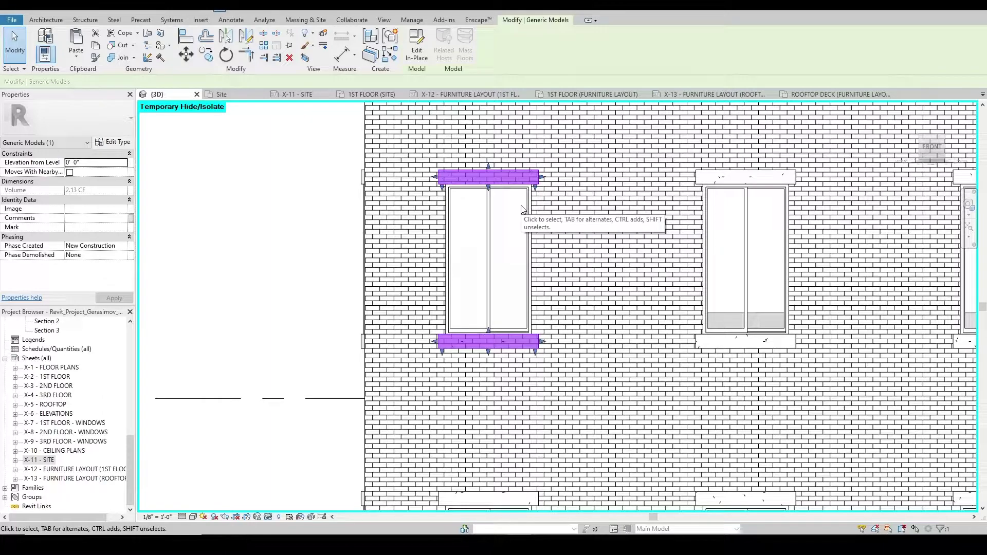
scroll(459, 196, up, 2)
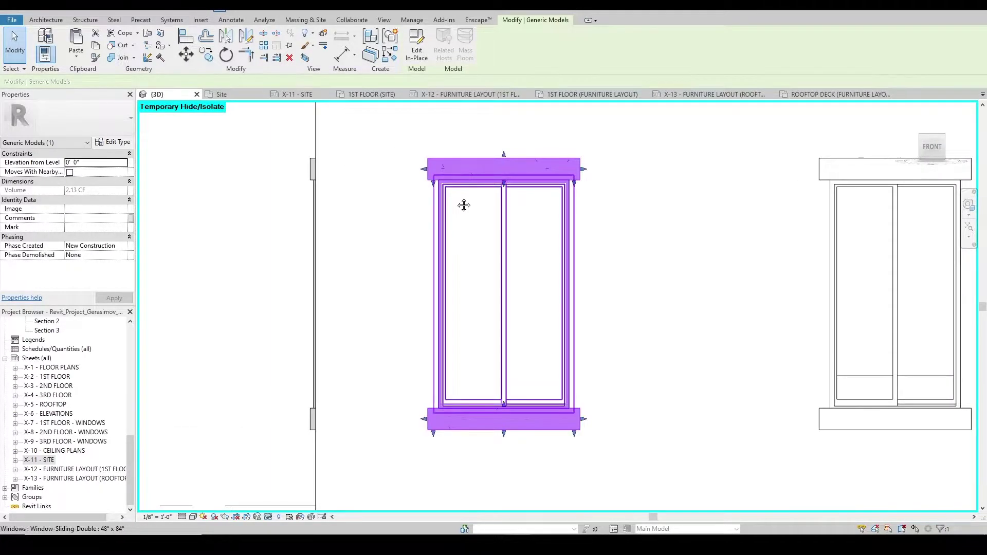
middle_drag(458, 196, 455, 247)
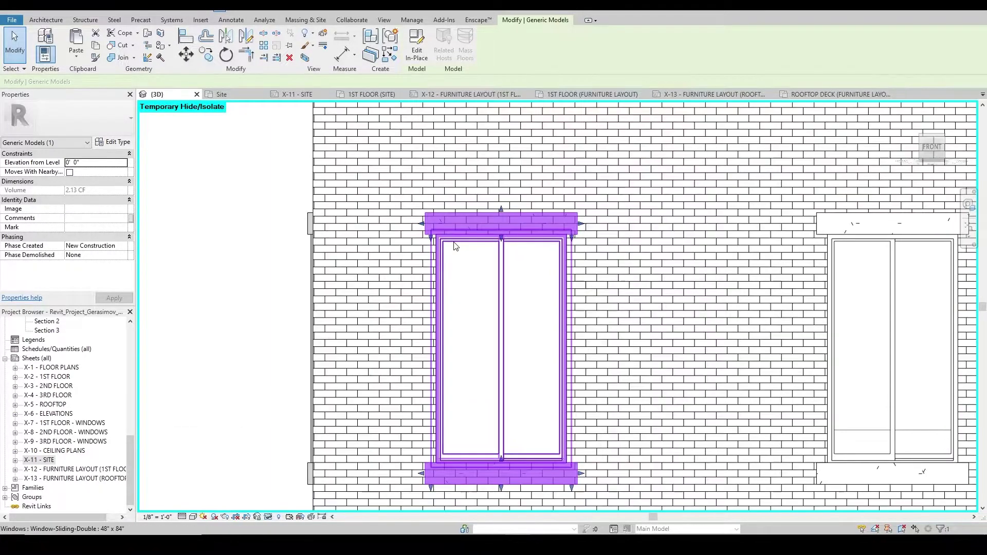
click(211, 59)
scroll(449, 236, up, 3)
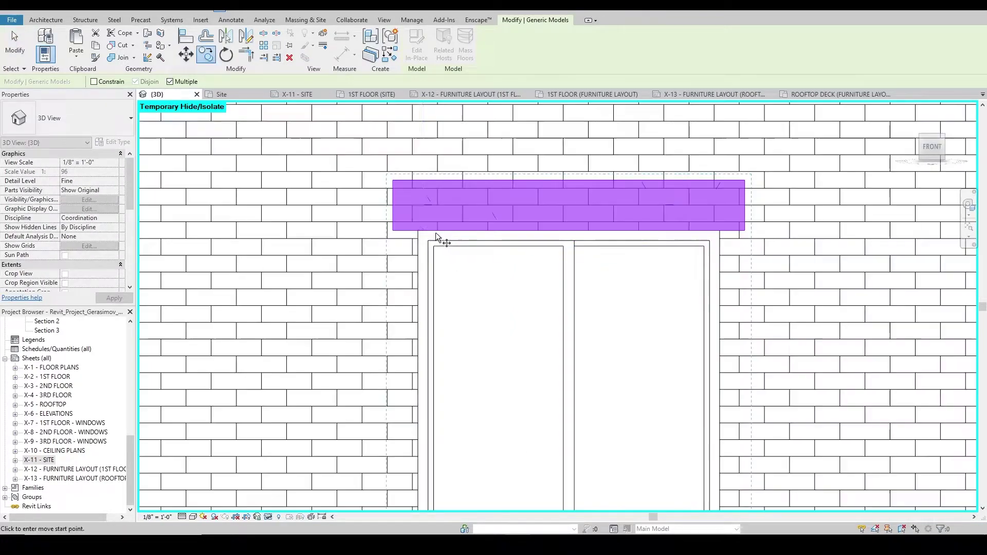
click(418, 231)
scroll(418, 231, down, 3)
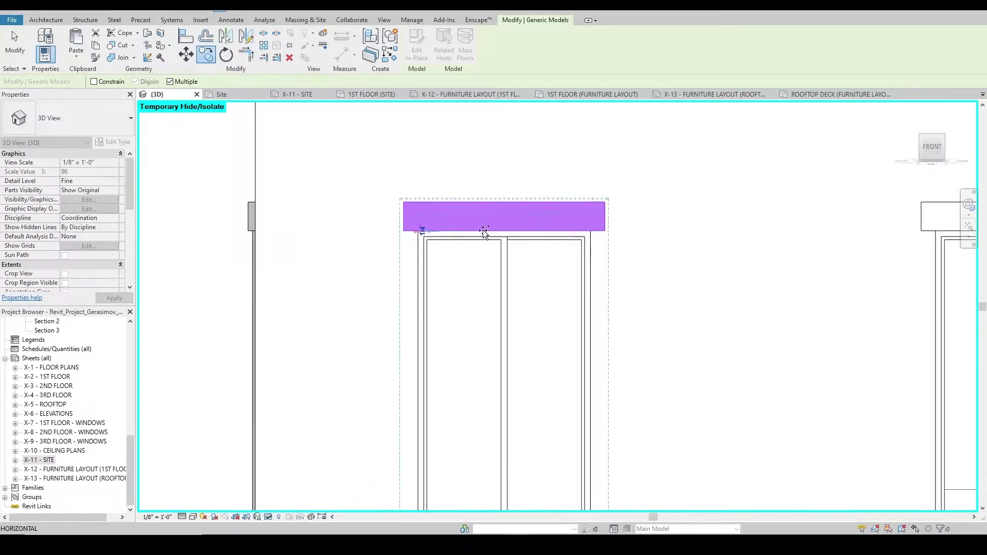
middle_drag(797, 245, 440, 239)
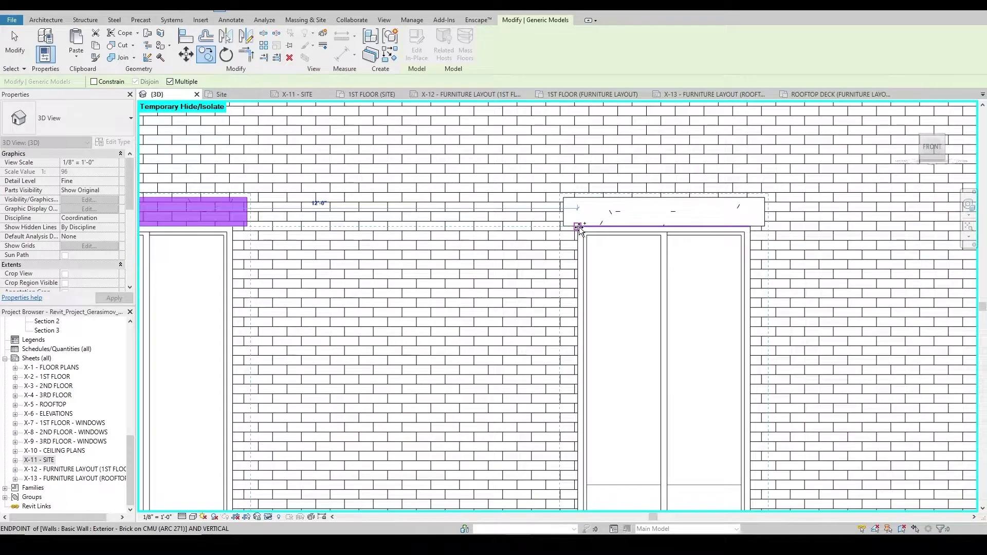
click(578, 230)
scroll(631, 215, down, 3)
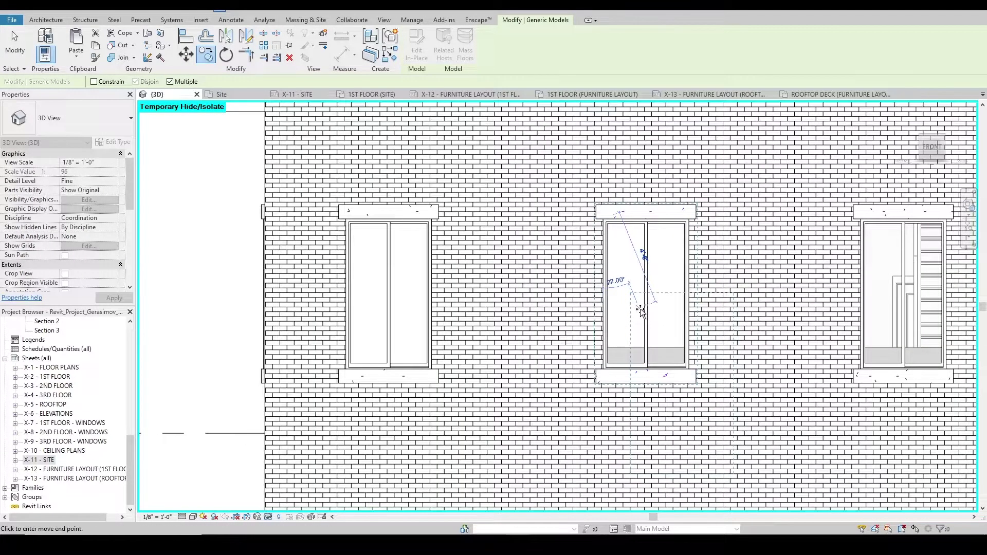
key(Escape)
scroll(516, 190, down, 9)
key(c)
key(o)
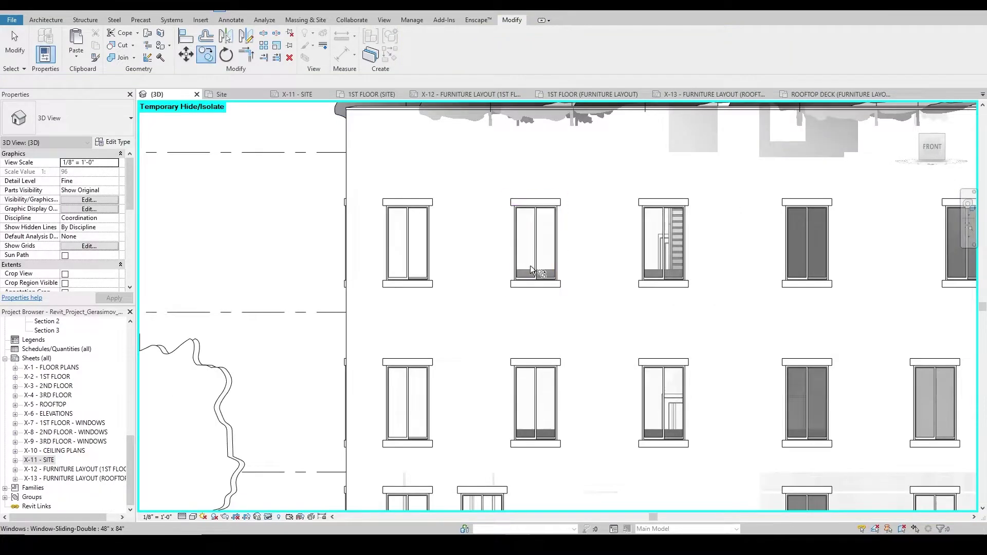
scroll(452, 391, down, 3)
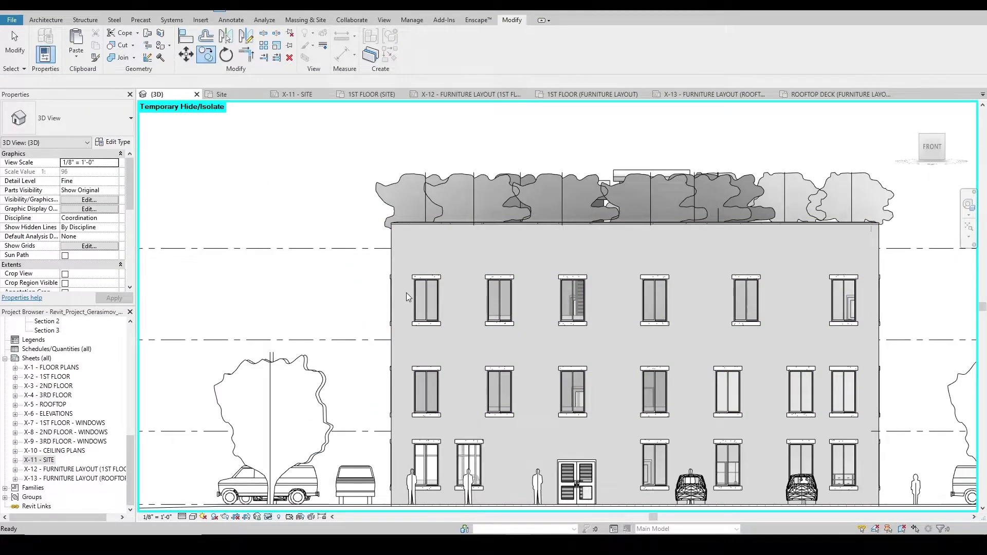
key(Escape)
- Mirror a copy of the upper corner window's lintel and sill onto the adjacent wall, drawing the axis diagonally through the building corner
scroll(405, 294, up, 1)
shift+middle_drag(402, 286, 377, 274)
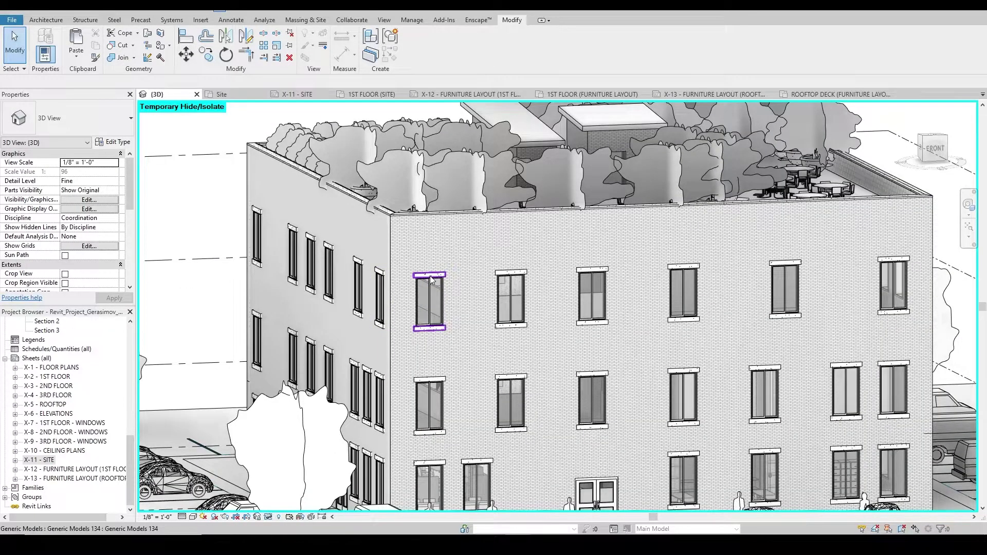
click(430, 278)
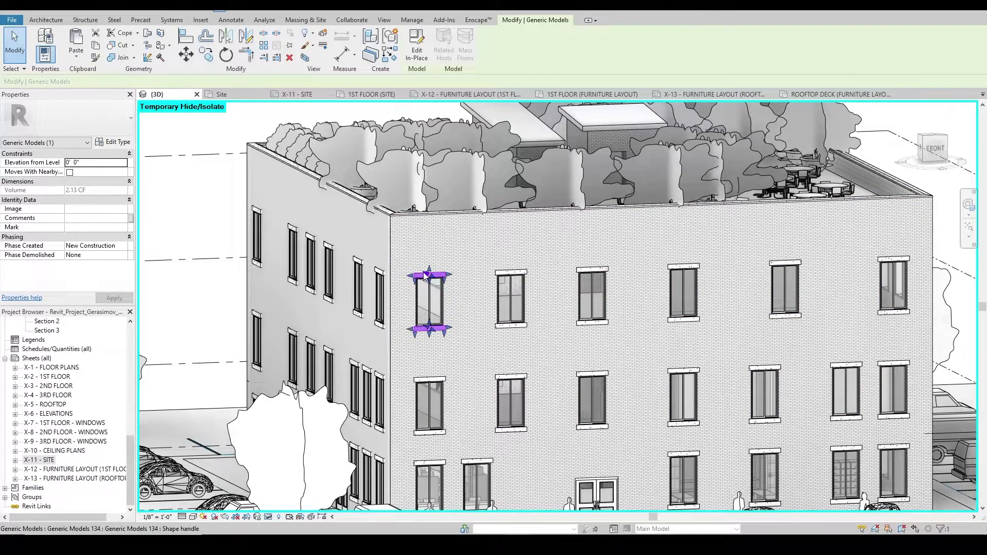
click(935, 139)
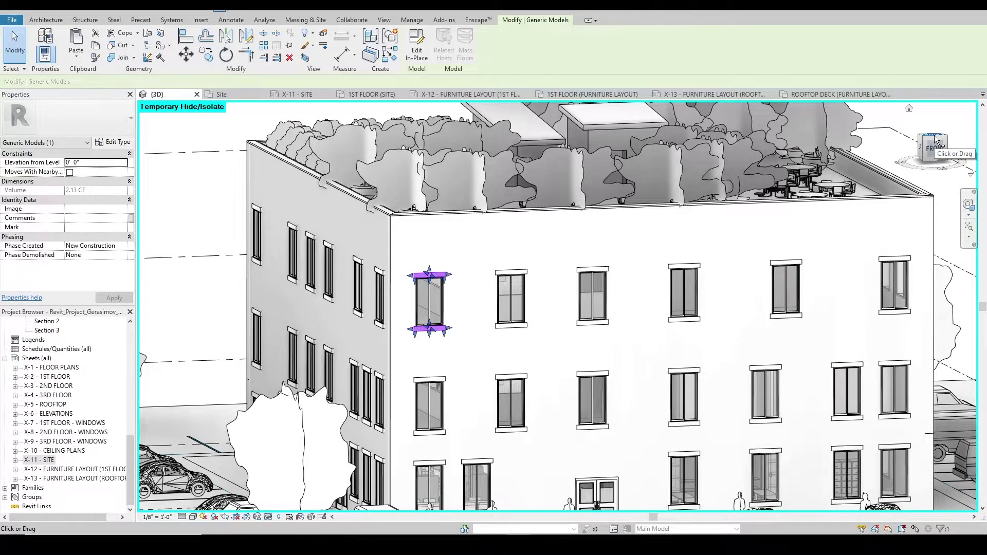
click(936, 140)
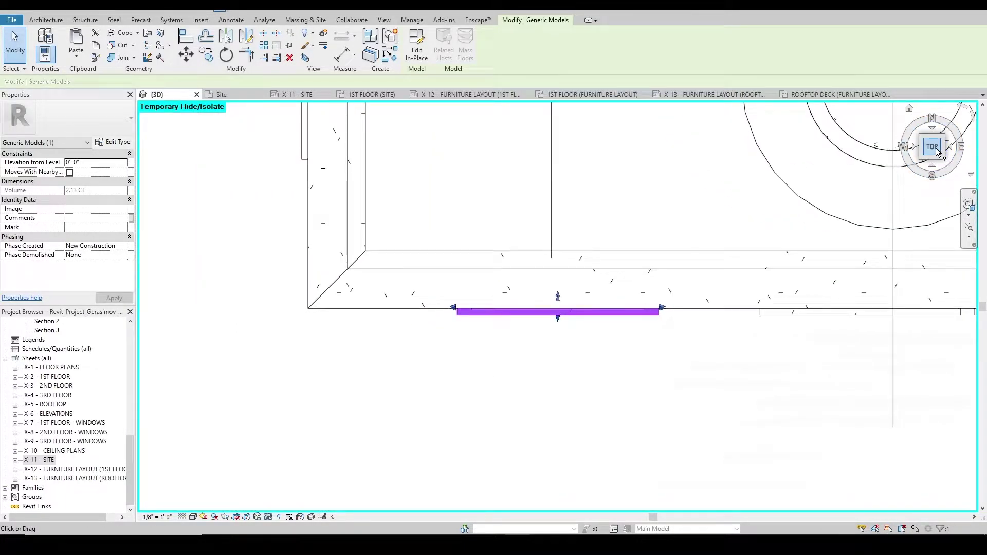
middle_drag(387, 172, 395, 268)
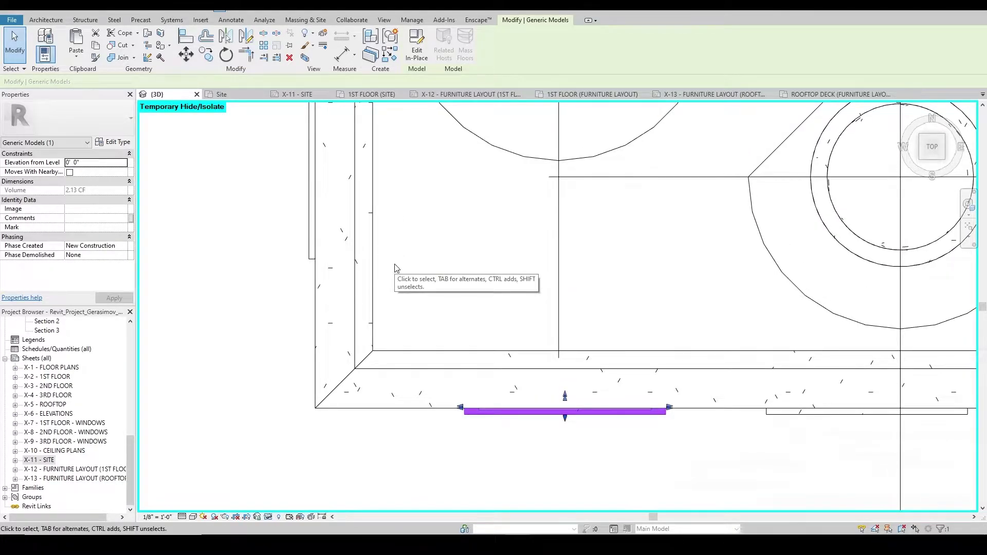
click(247, 37)
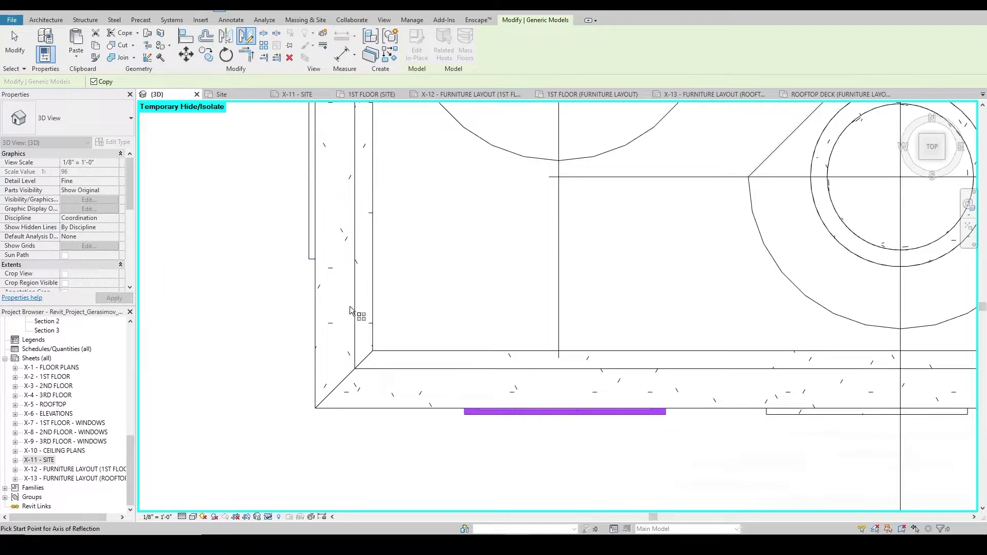
click(315, 408)
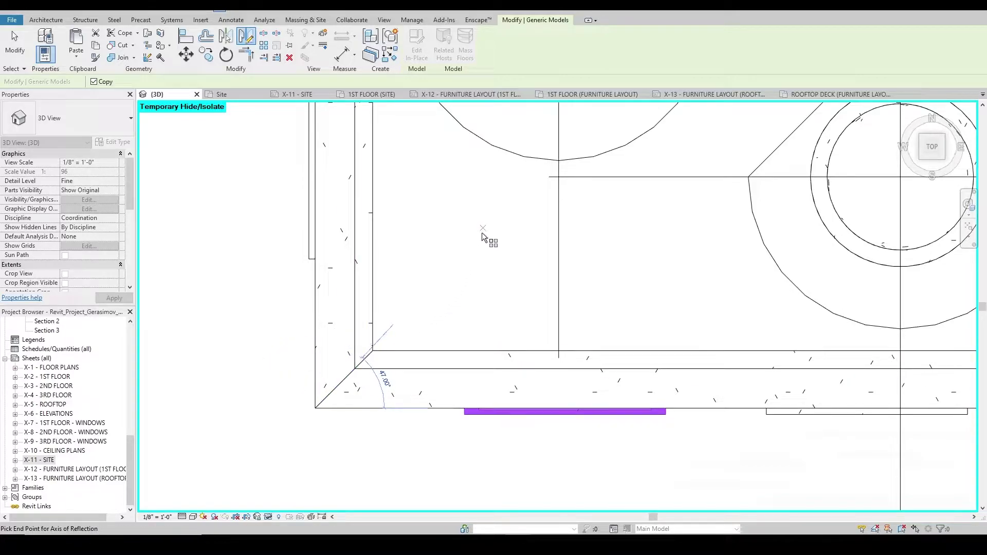
click(477, 245)
scroll(437, 403, down, 2)
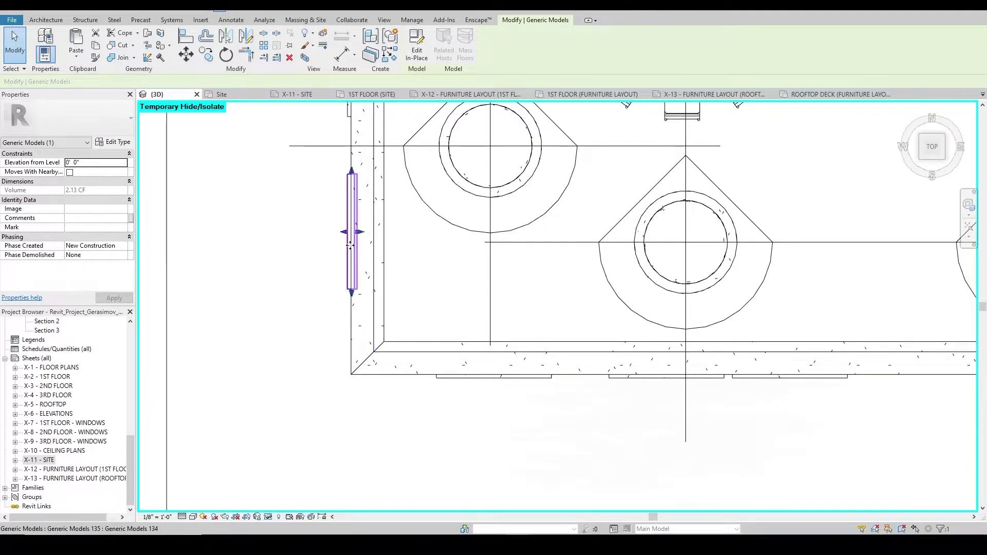
- Examine the mirrored lintel and sill on the adjacent facade, comparing their fit around the window with those beyond the building corner
click(916, 151)
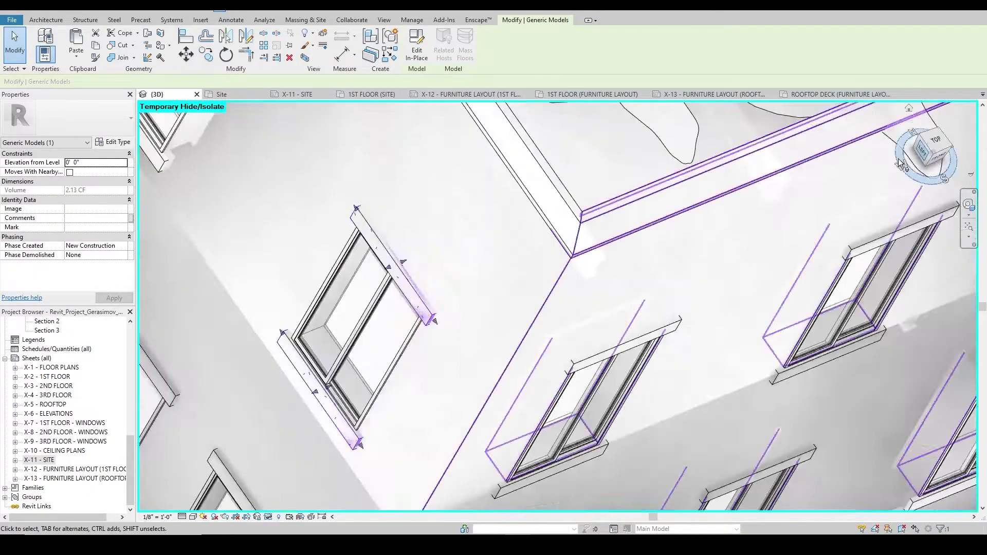
scroll(525, 154, down, 2)
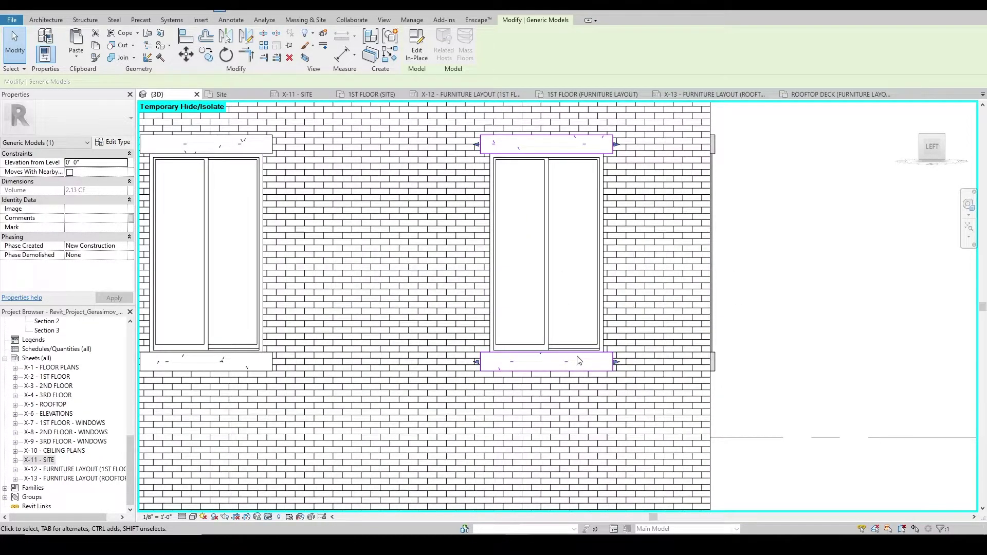
shift+middle_drag(624, 334, 552, 423)
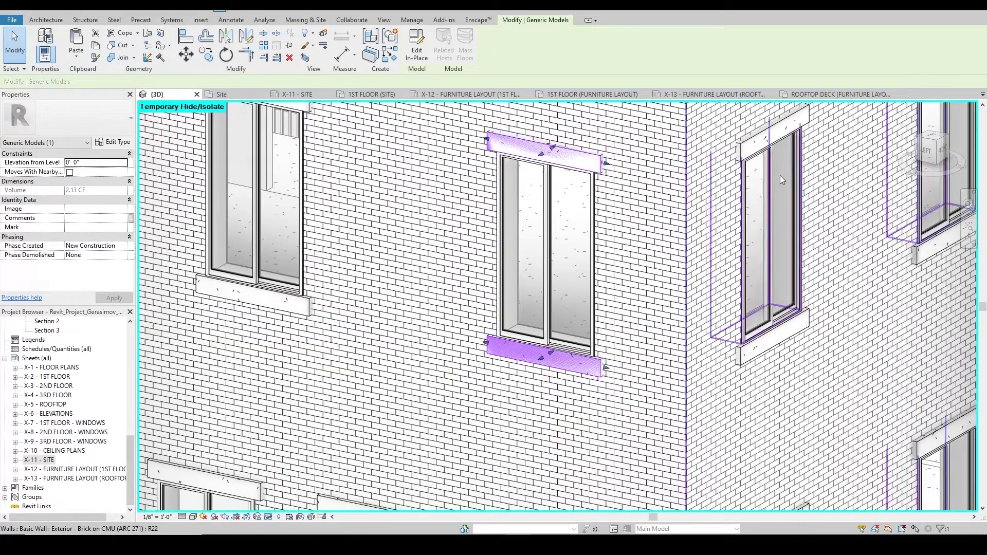
scroll(769, 134, up, 2)
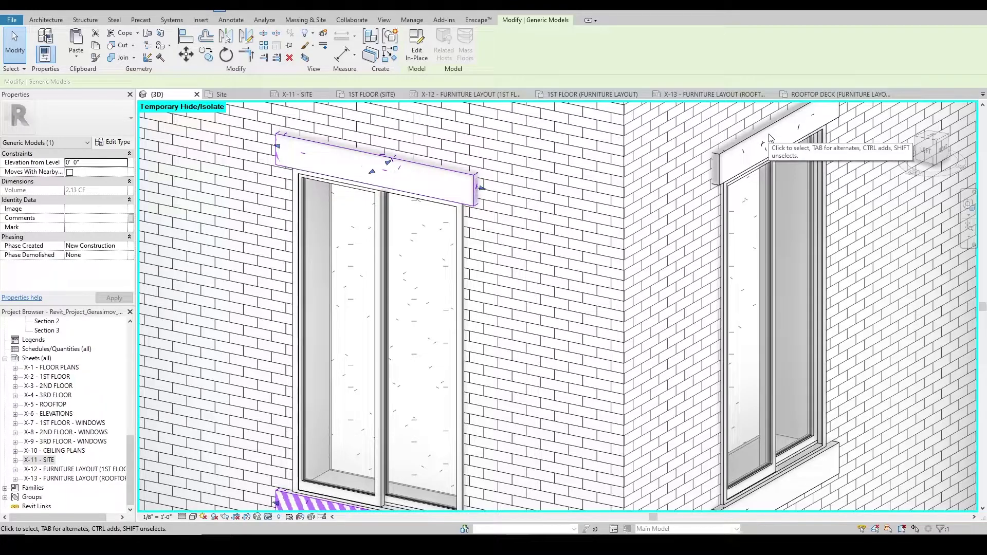
scroll(769, 136, down, 4)
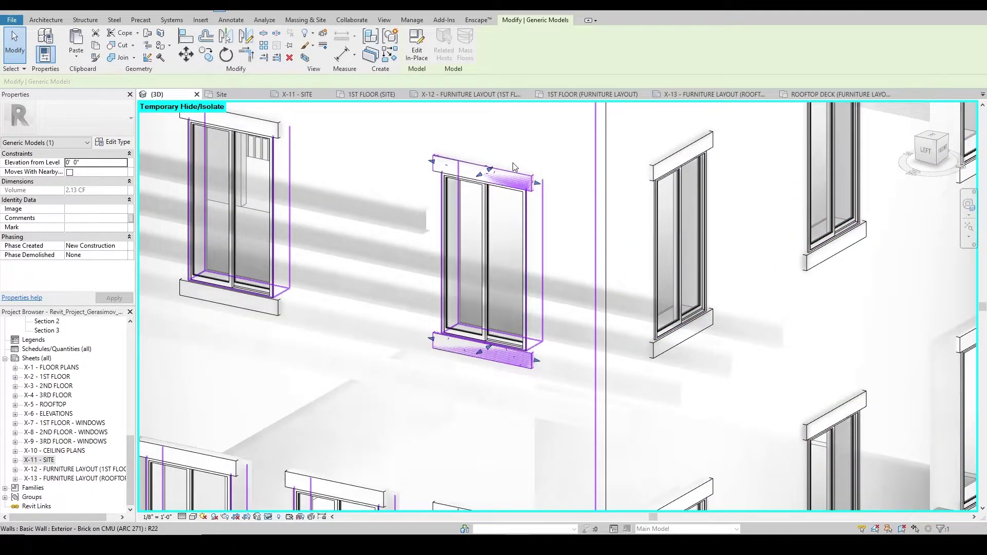
scroll(458, 393, down, 3)
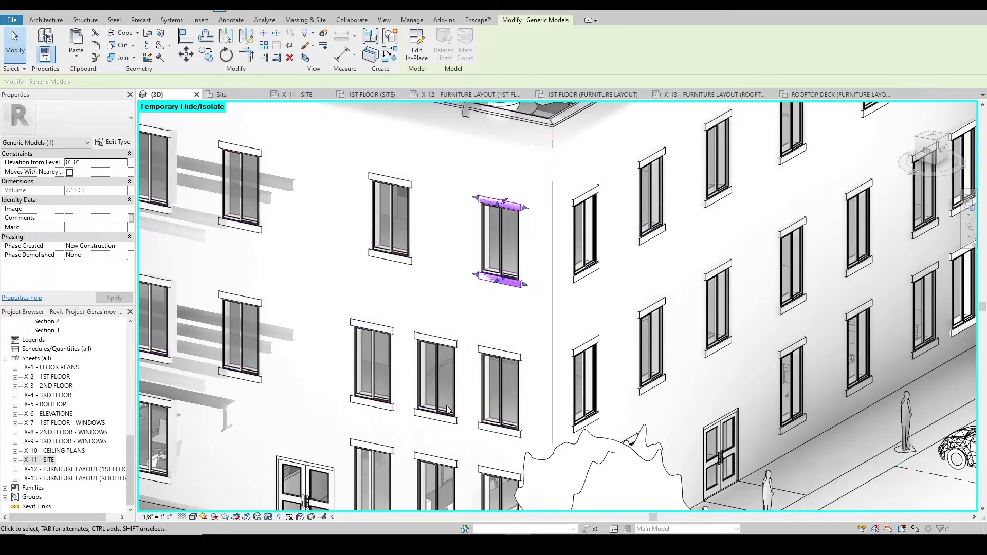
key(Tab)
scroll(454, 395, down, 3)
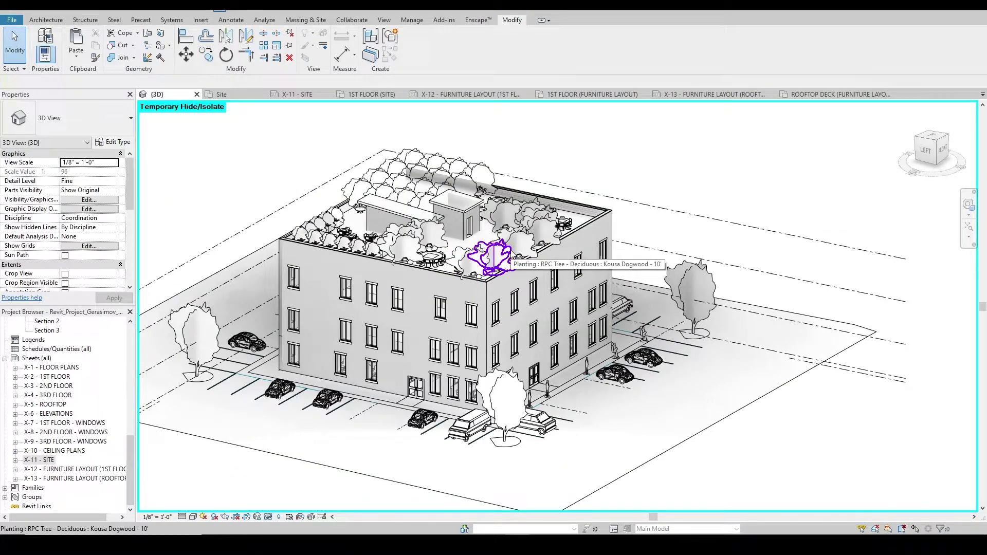
- Set the 3D view's visual style to Realistic with the whole building and site in view
middle_drag(483, 232, 535, 251)
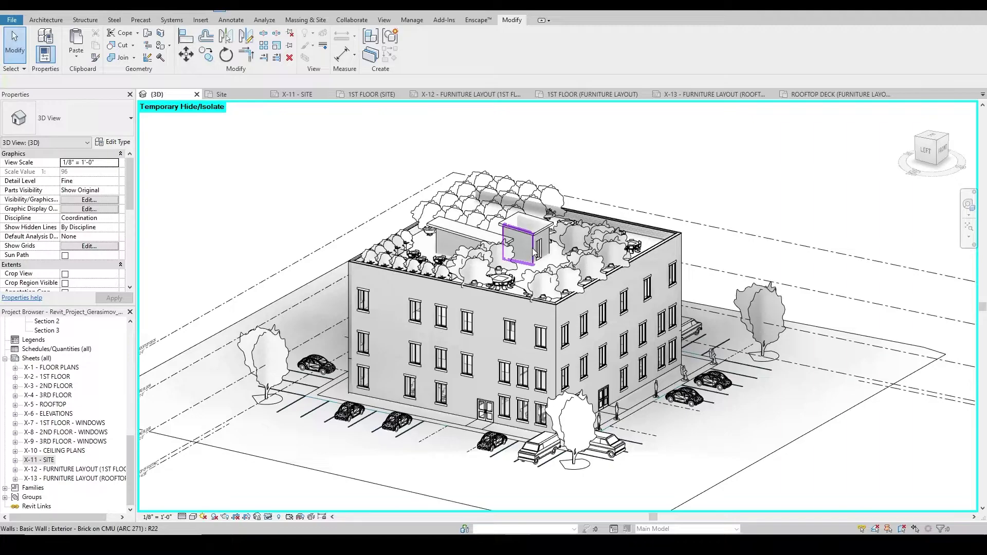
middle_drag(563, 349, 560, 327)
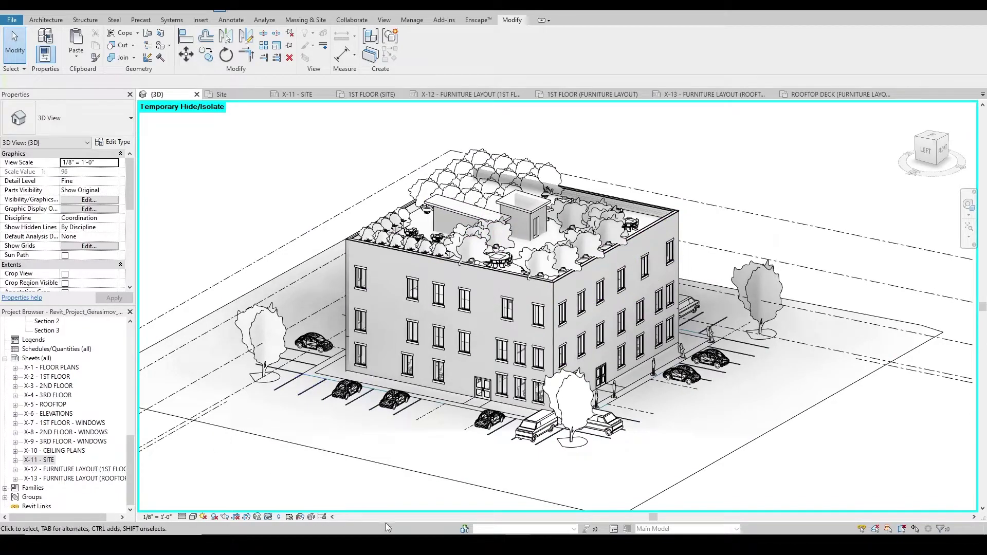
click(183, 516)
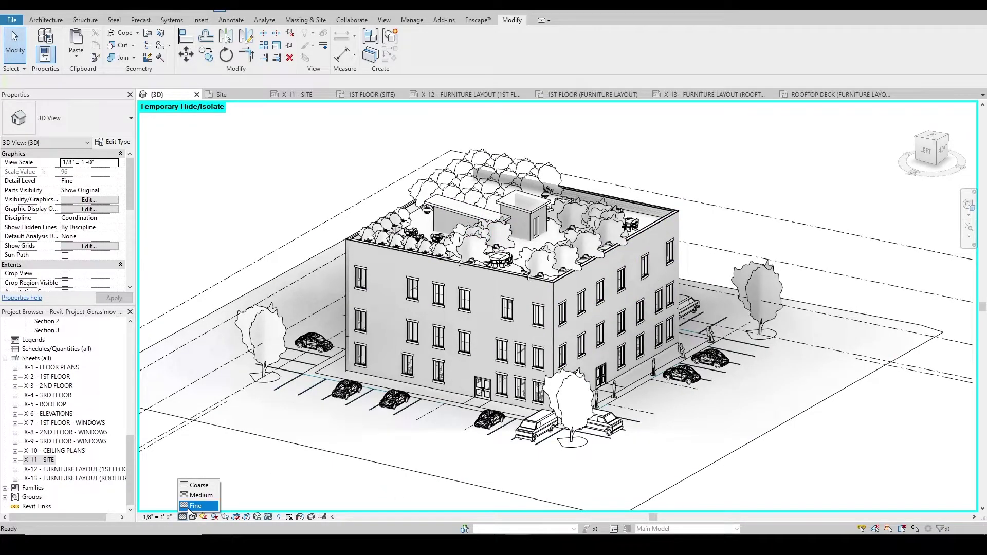
click(193, 517)
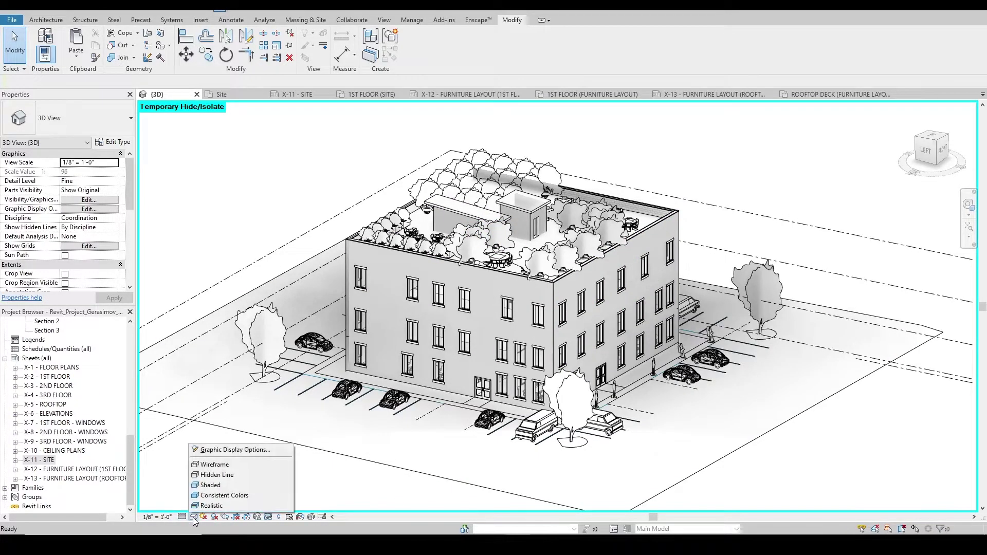
click(205, 508)
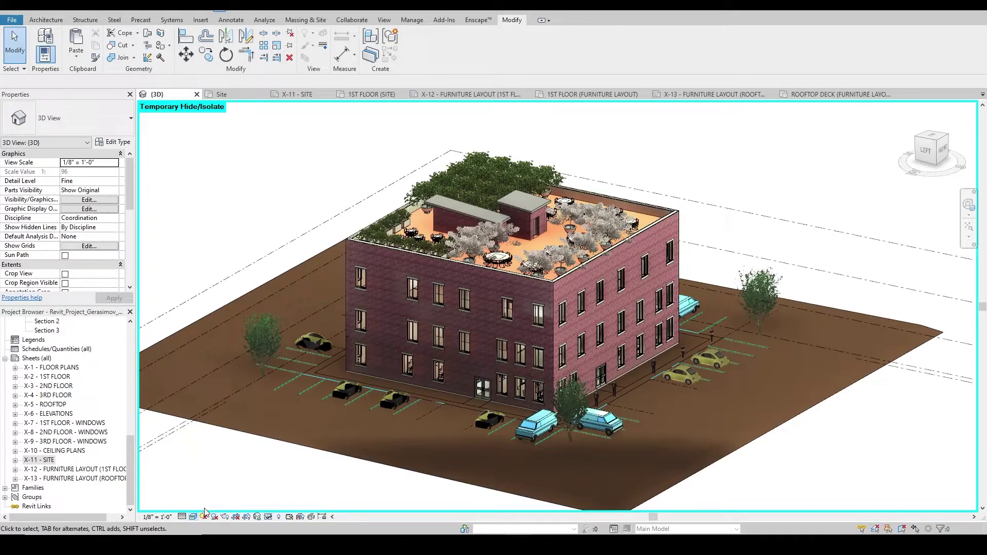
- Examine the realistic model's brick facades, precast lintels and sills, rooftop planters, trees and seating, and the surrounding site
scroll(444, 300, up, 4)
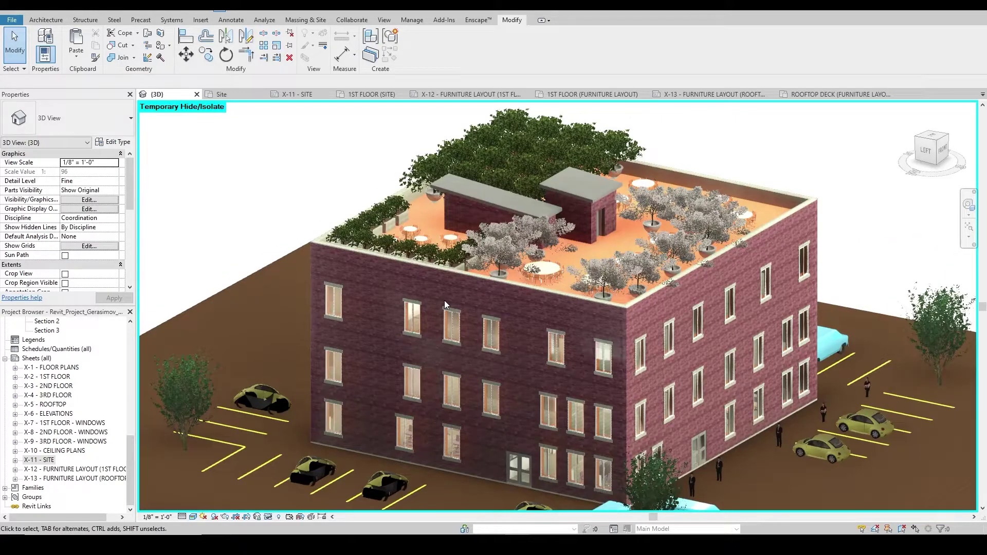
middle_drag(568, 365, 642, 369)
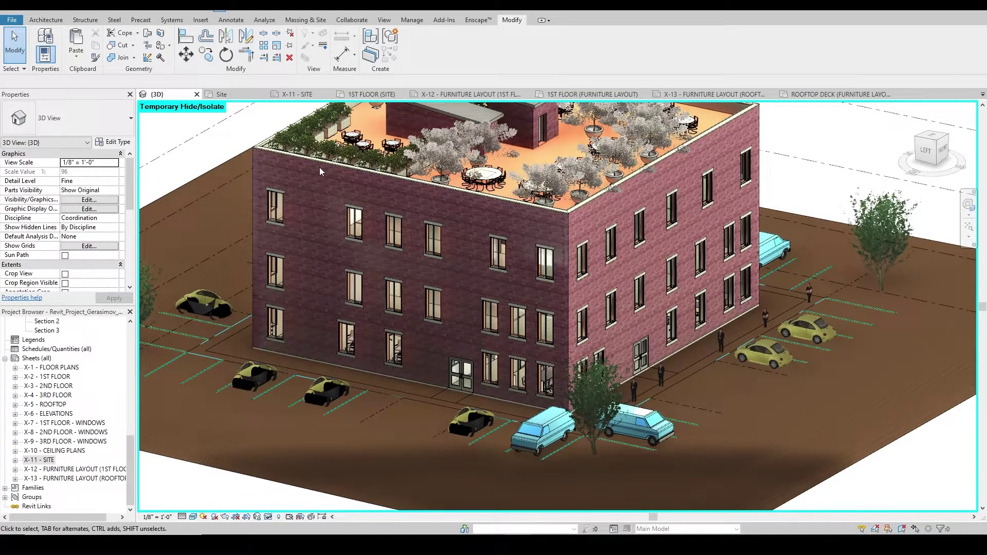
middle_drag(507, 277, 507, 380)
scroll(477, 307, up, 5)
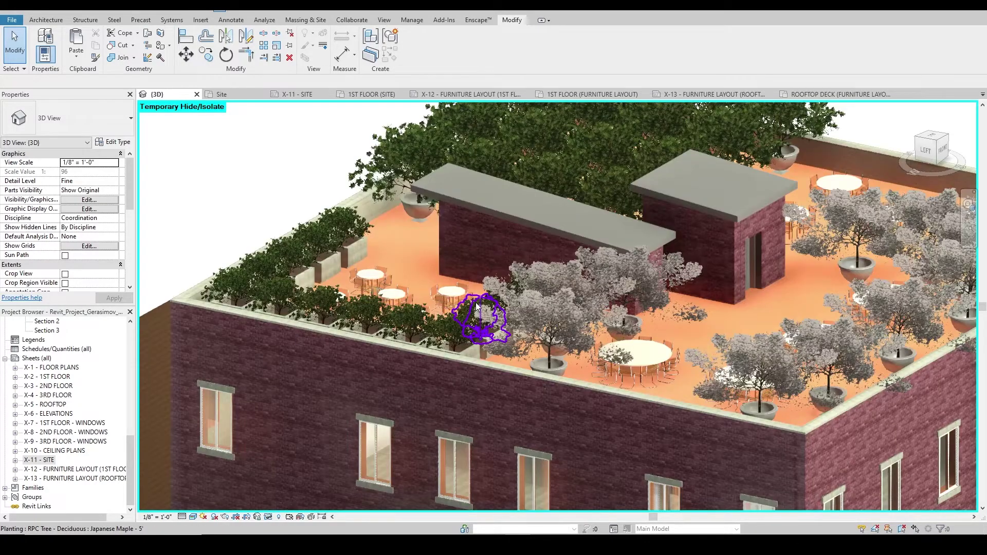
scroll(477, 307, up, 3)
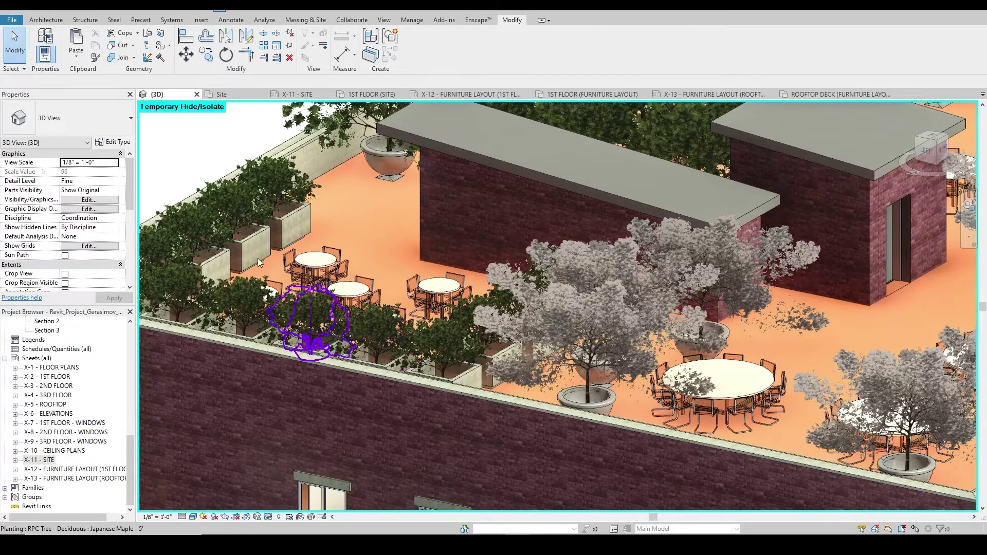
scroll(627, 342, down, 3)
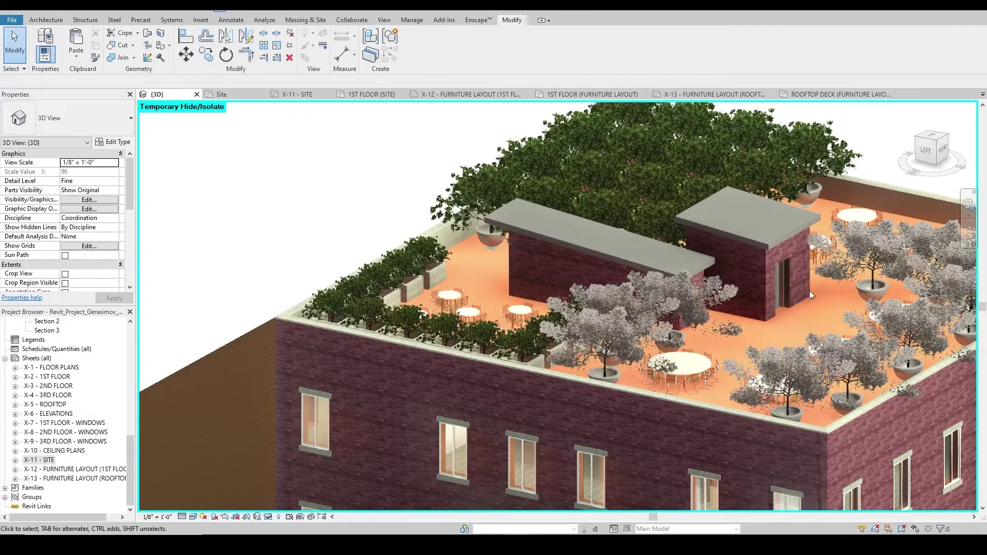
middle_drag(684, 332, 497, 257)
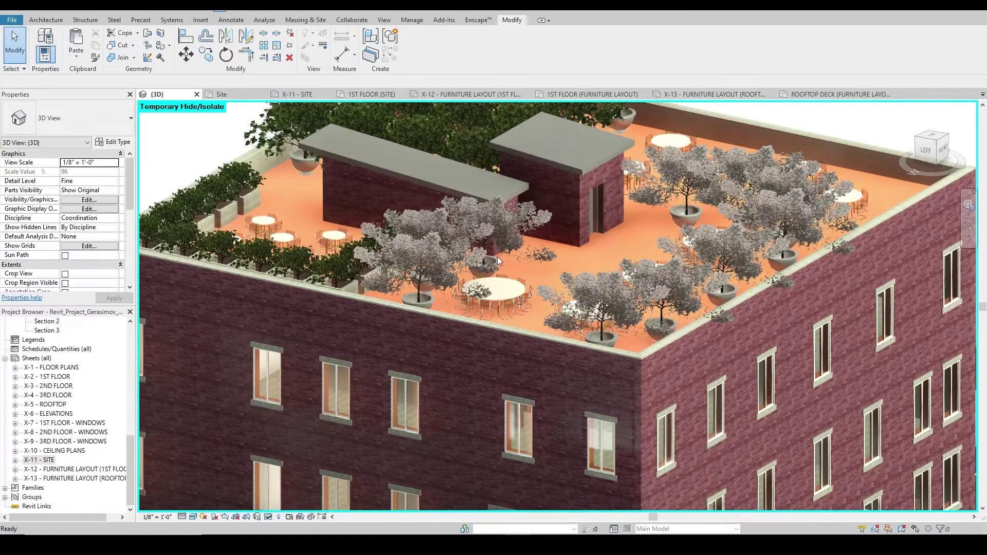
scroll(497, 257, down, 5)
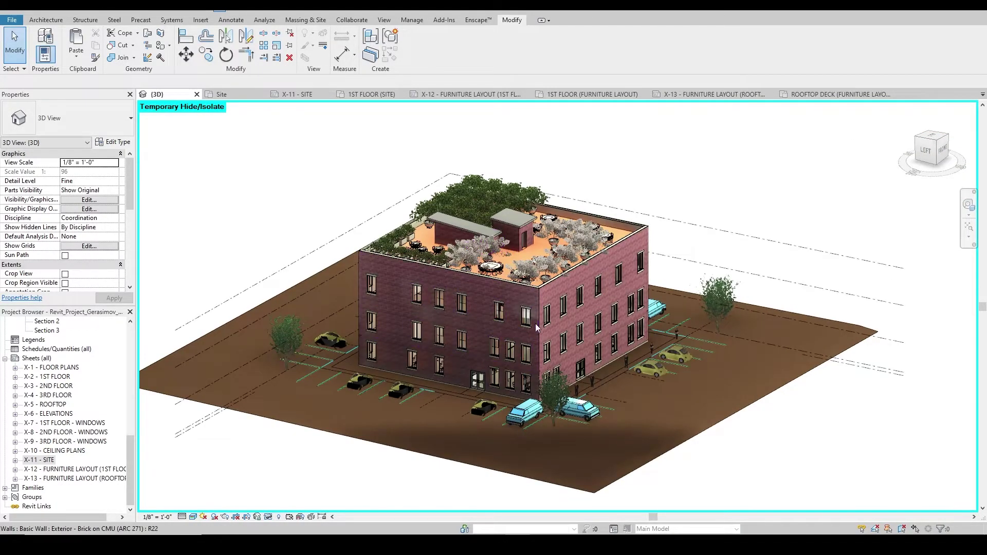